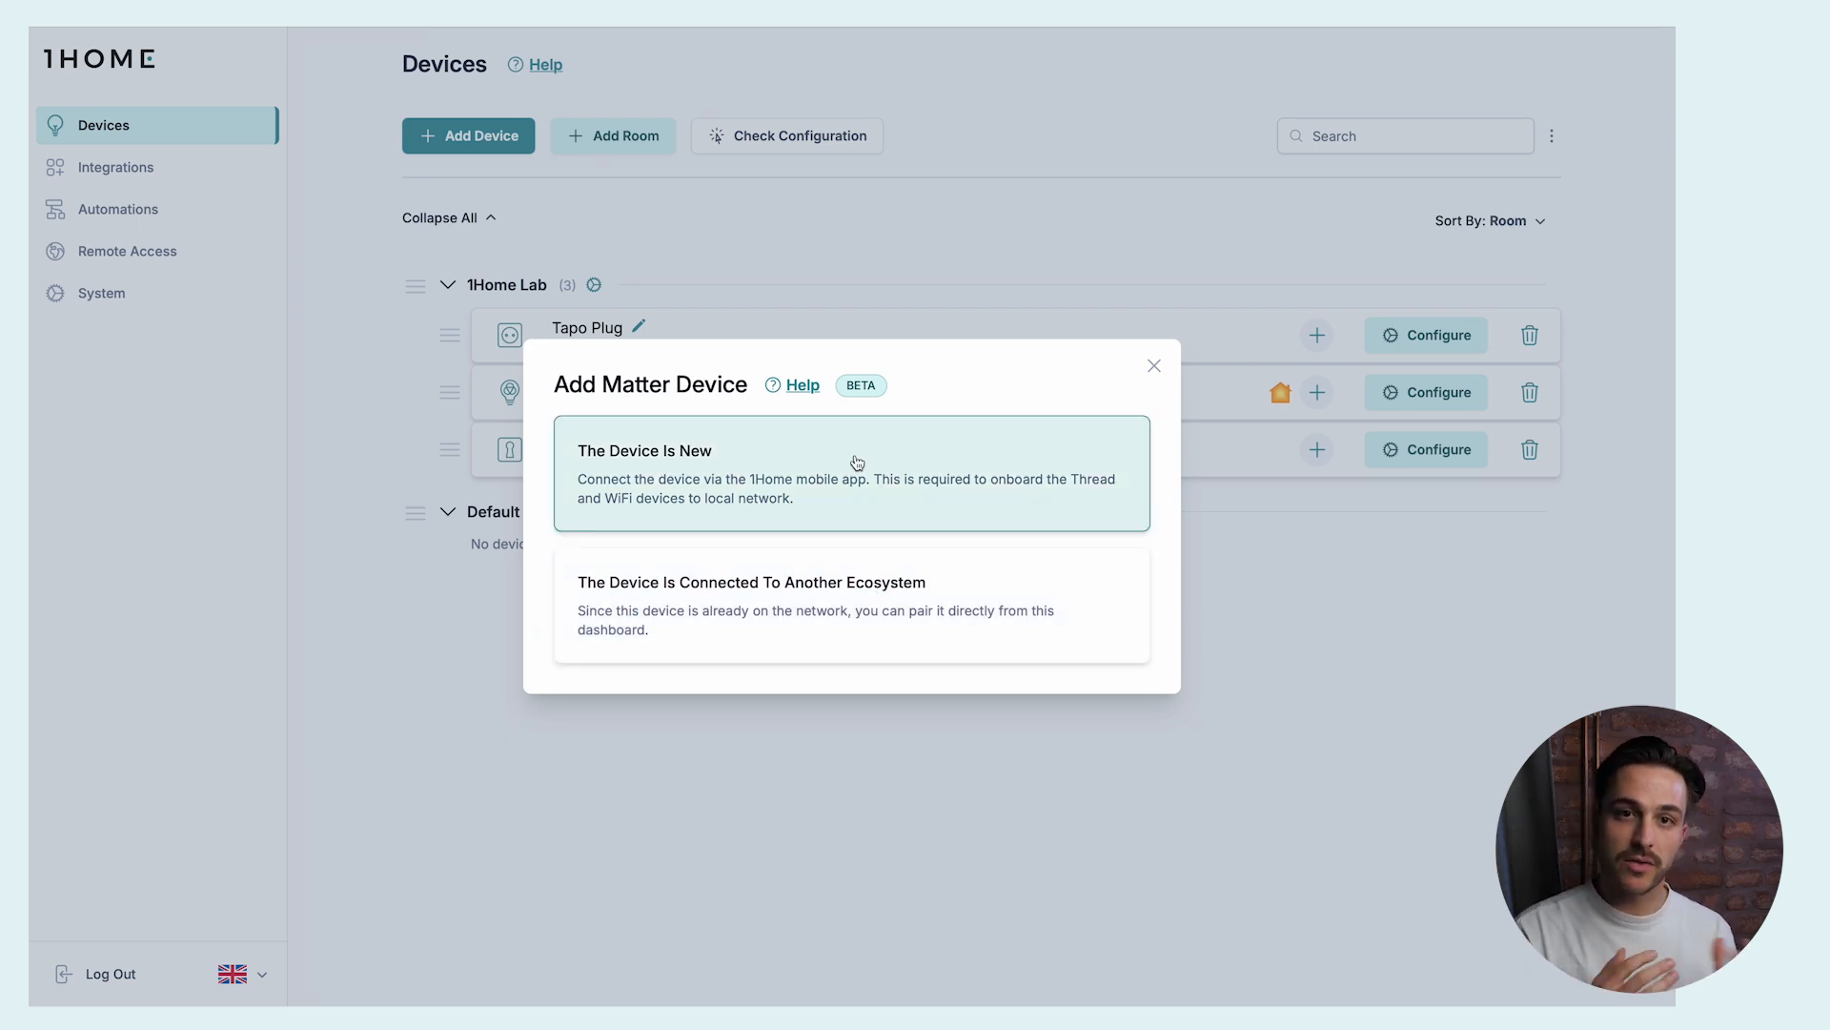
- Add a Matter device that is already connected to another ecosystem by entering its manual pairing code
left_click(790, 462)
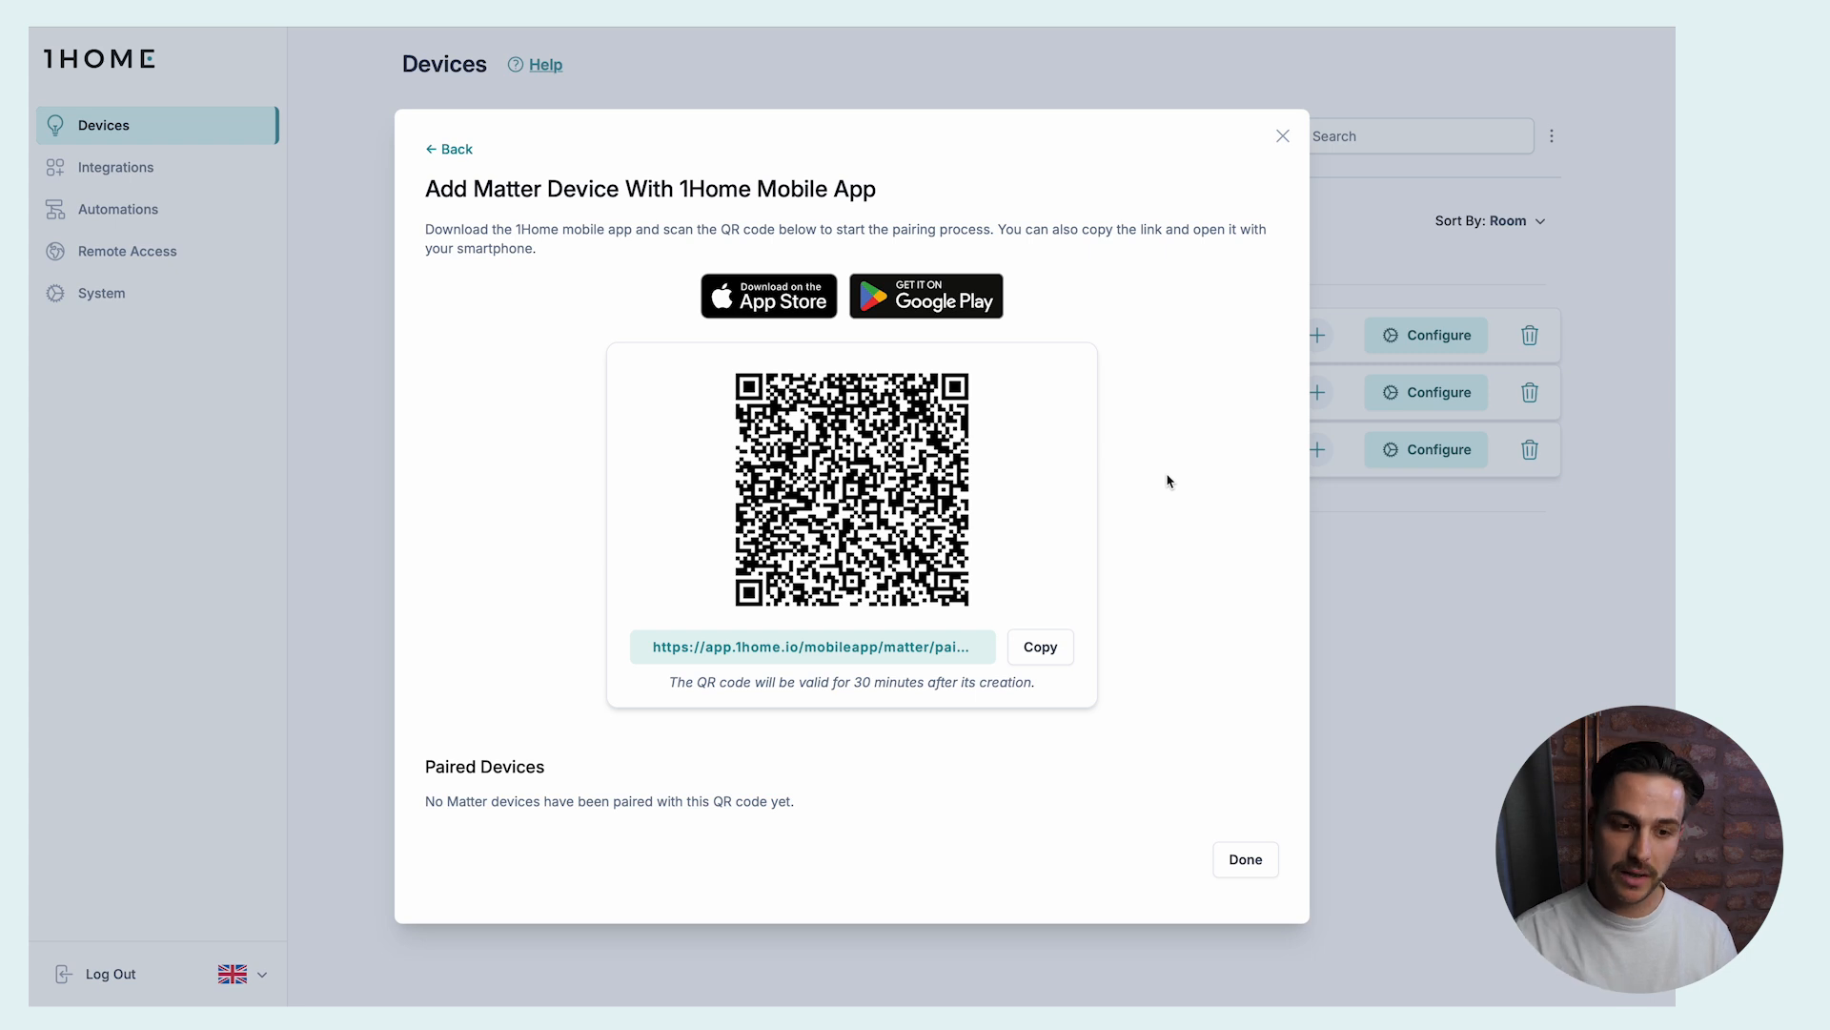
left_click(451, 150)
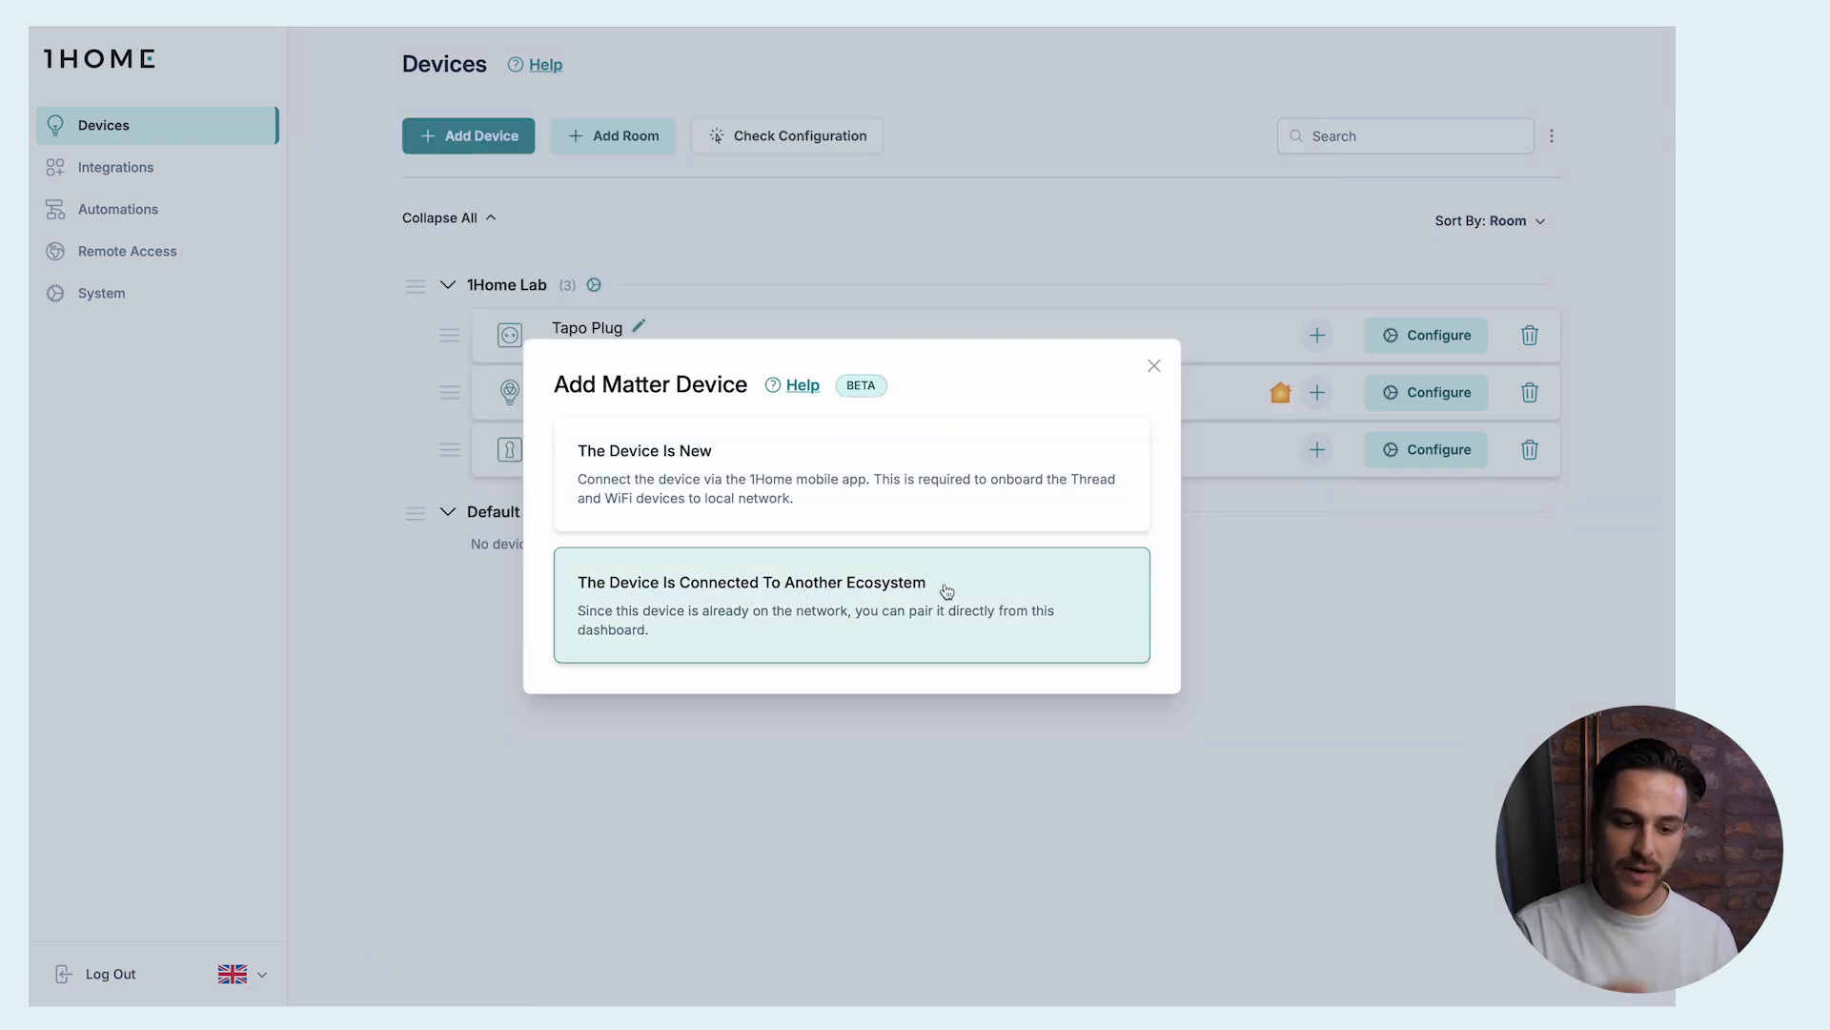
left_click(915, 593)
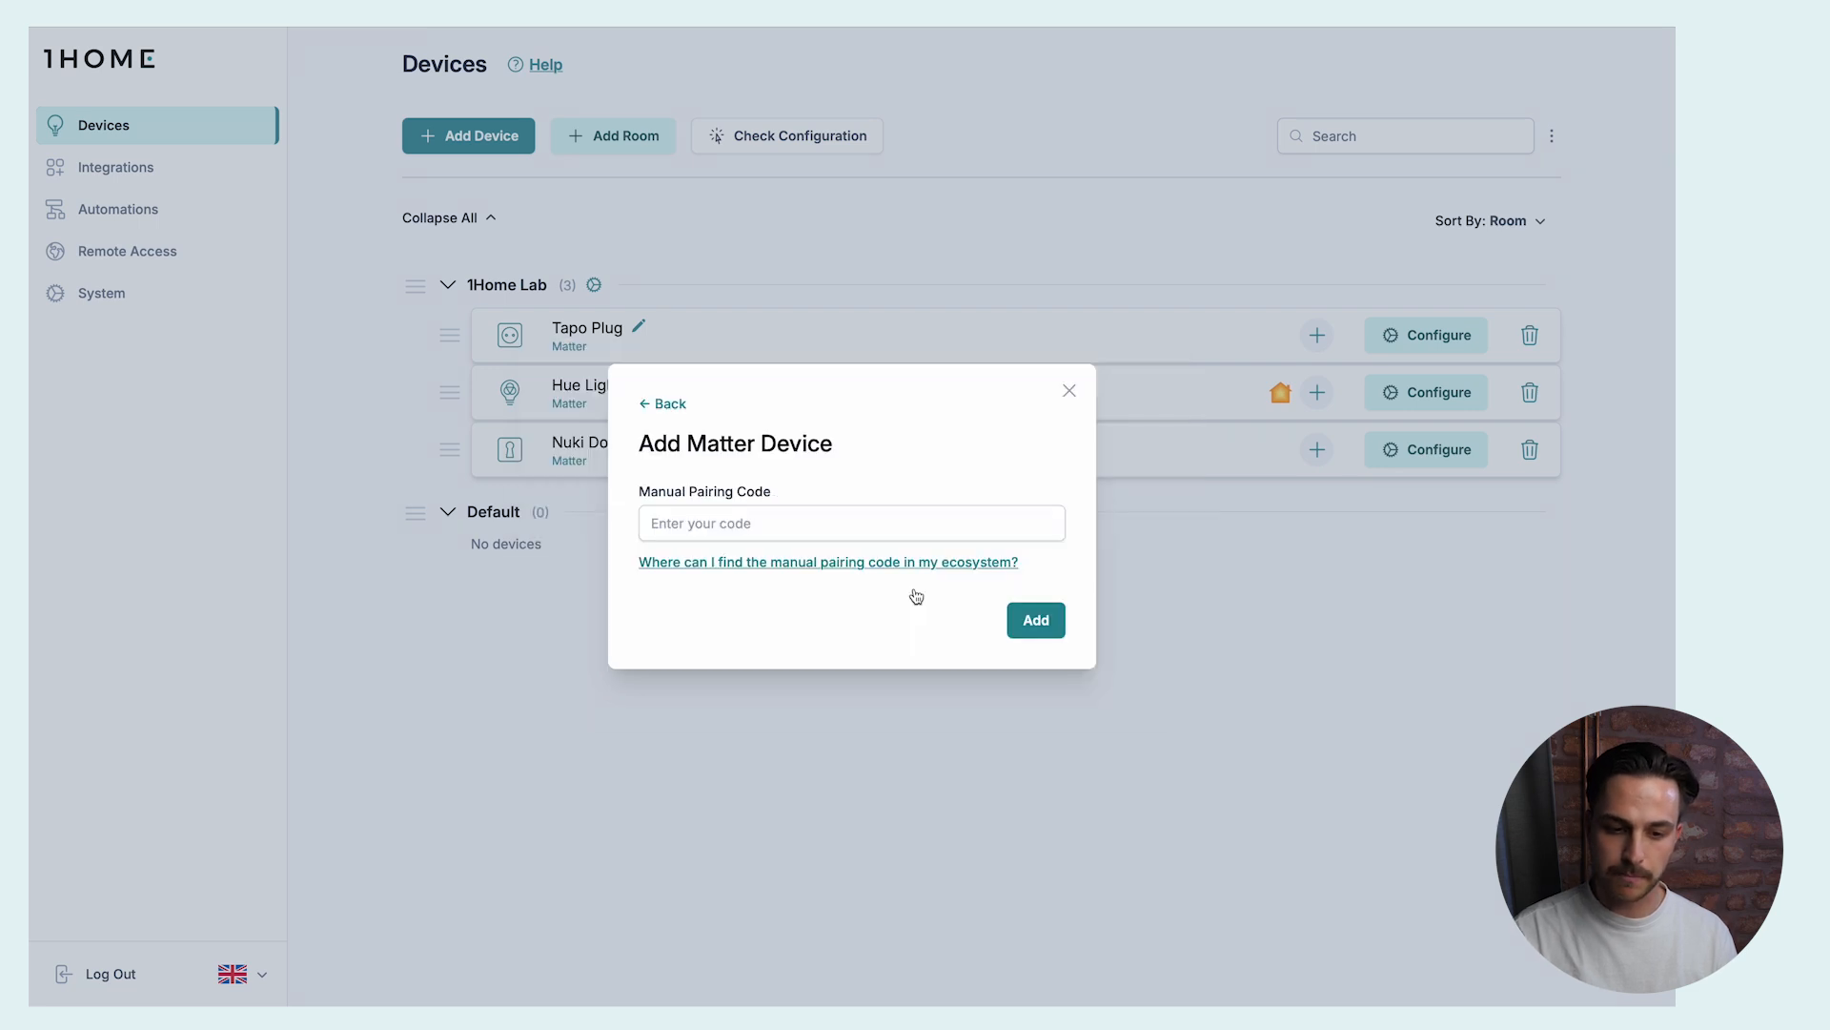
left_click(728, 523)
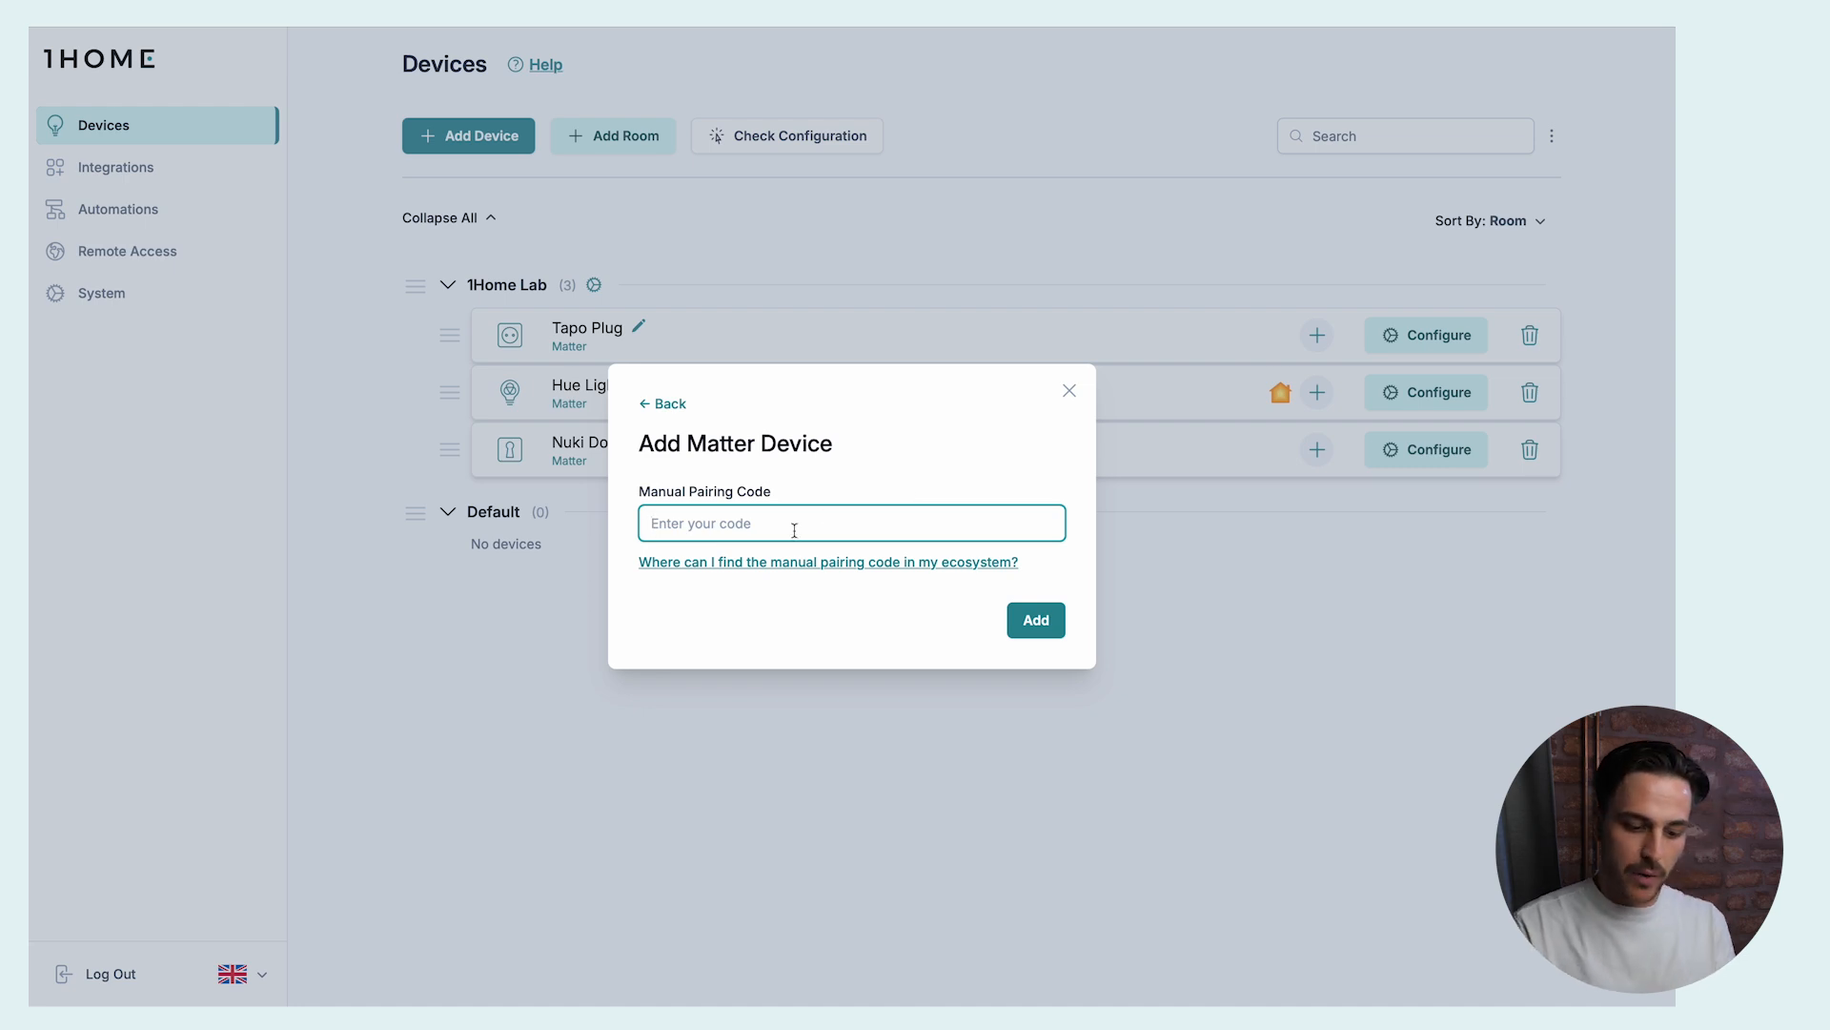
type("23409416935")
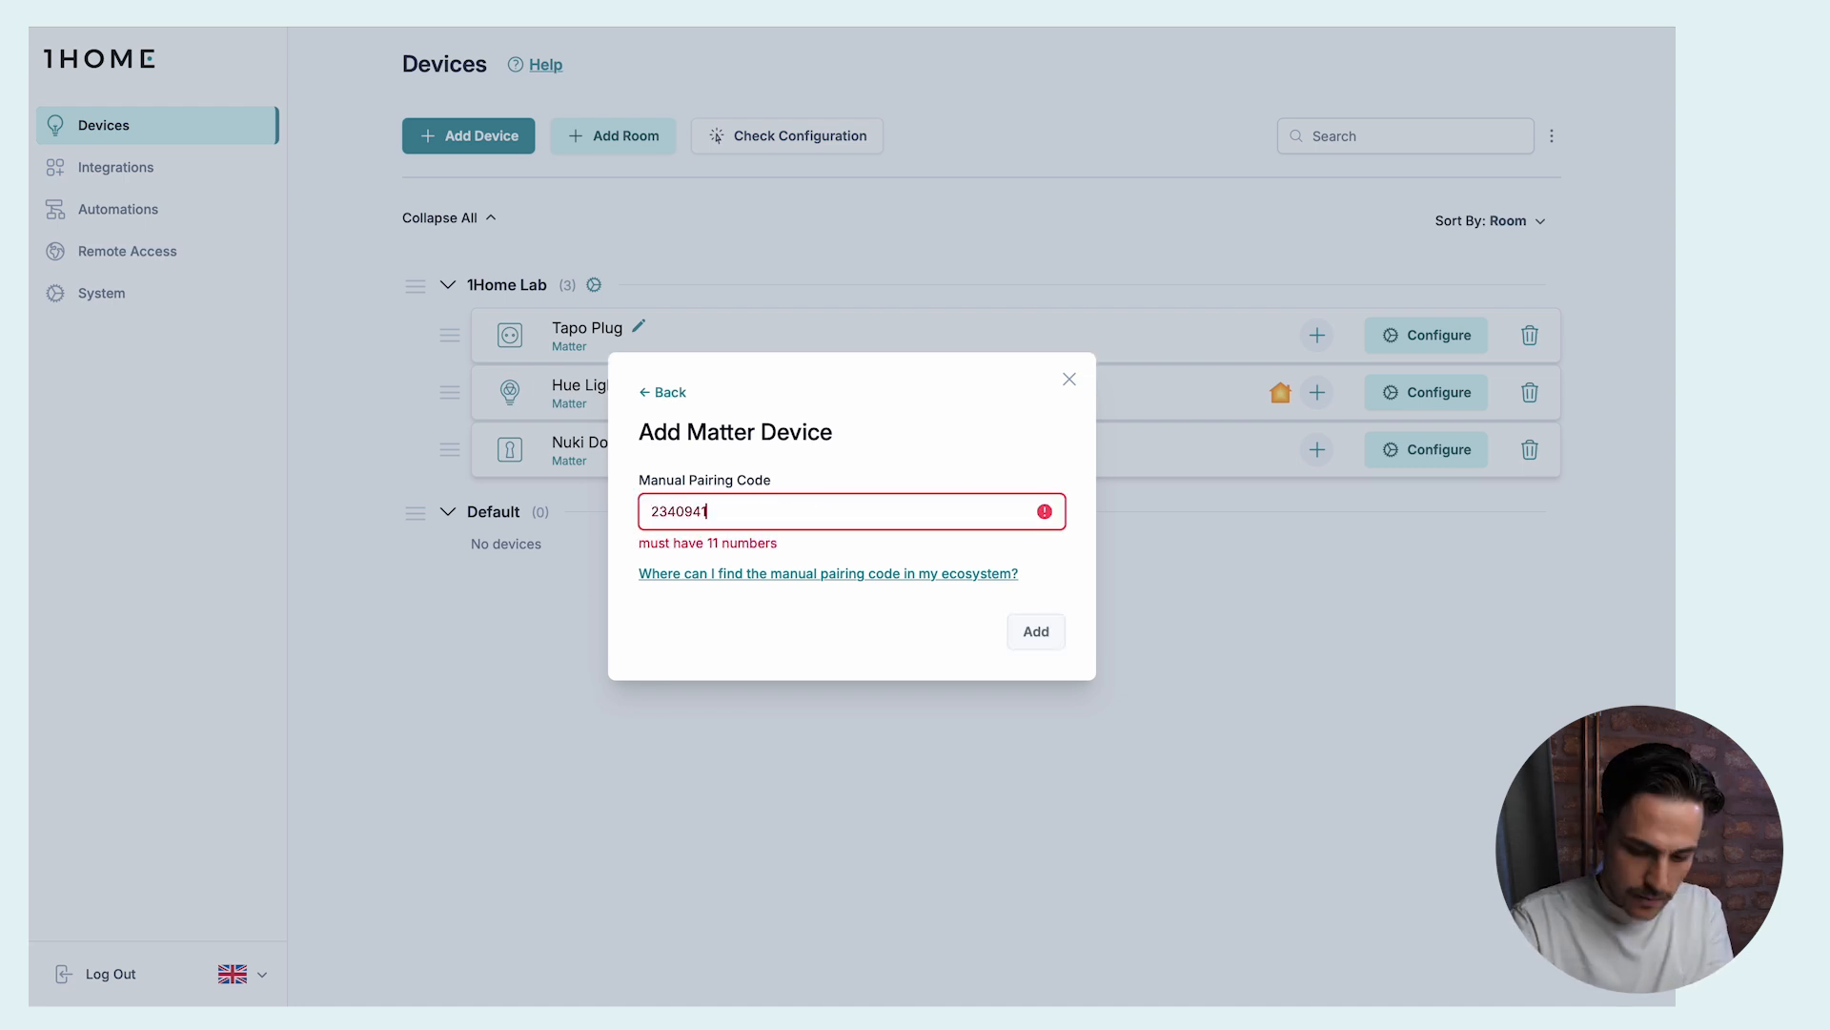
left_click(1053, 636)
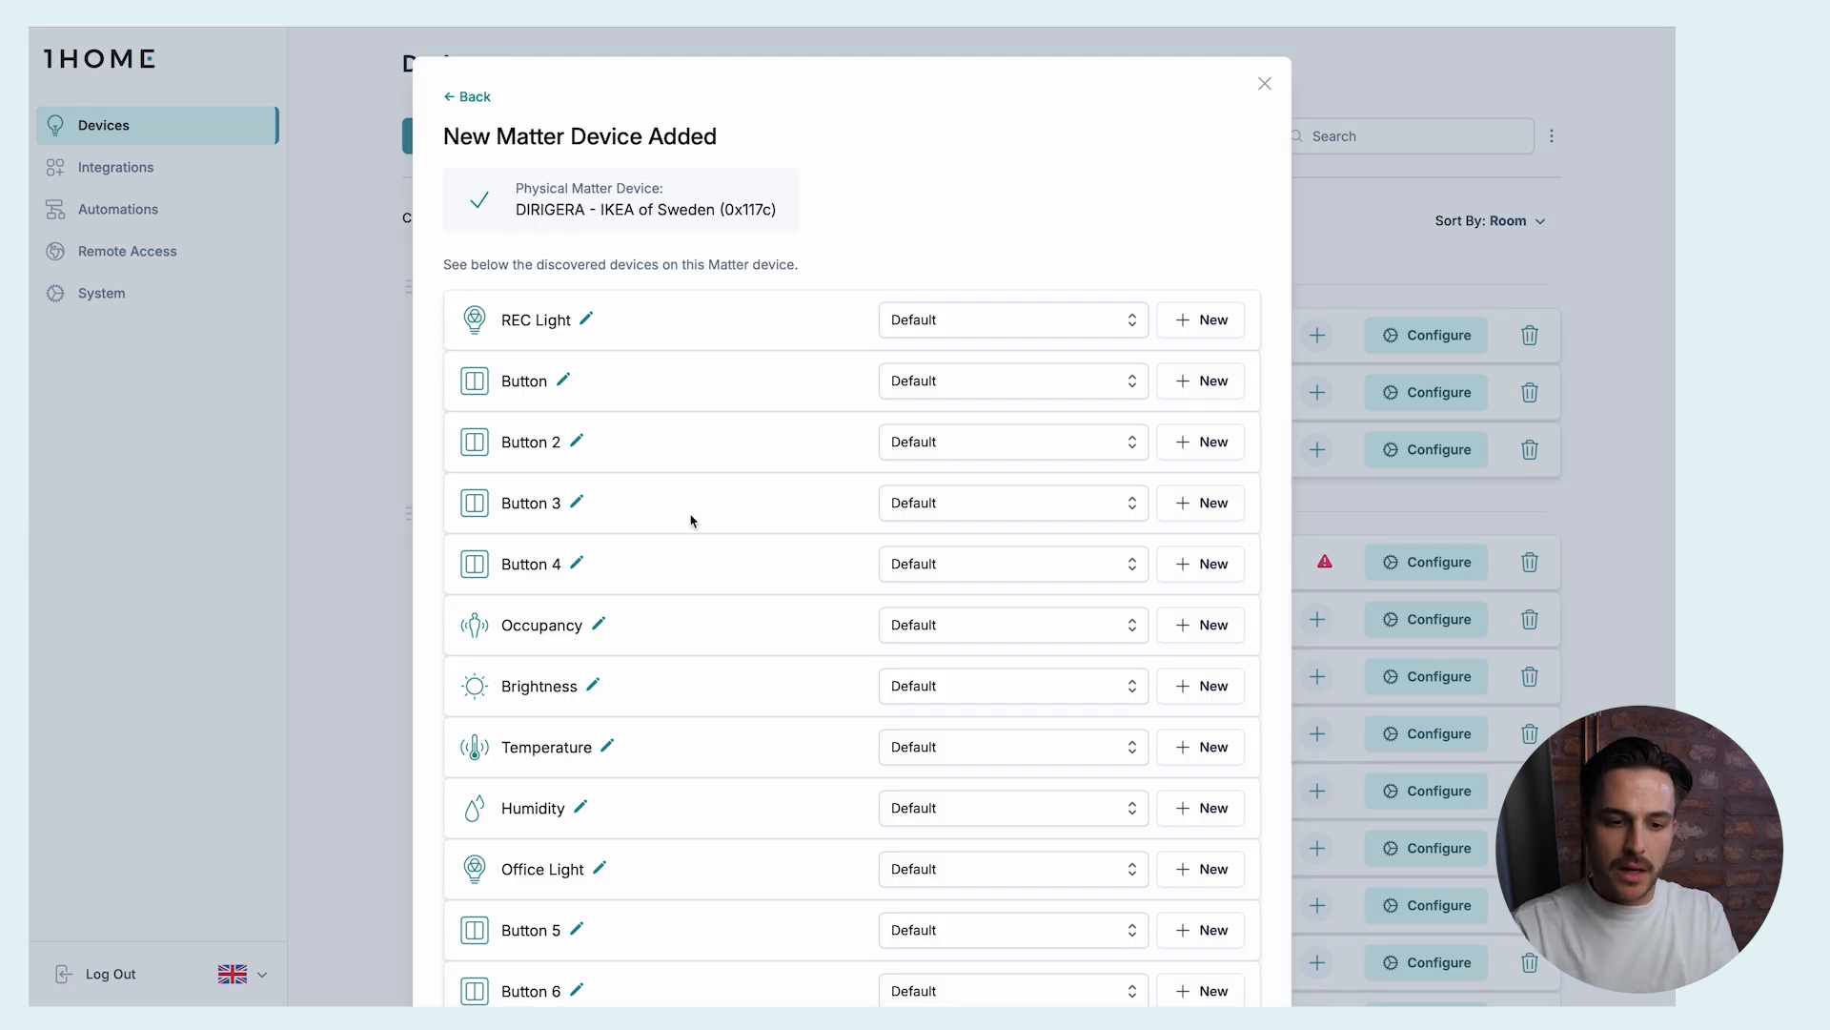
- Review the devices discovered on the DIRIGERA hub and finish adding it with the Default room assignments
scroll(692, 519, "down", 5)
scroll(692, 520, "up", 2)
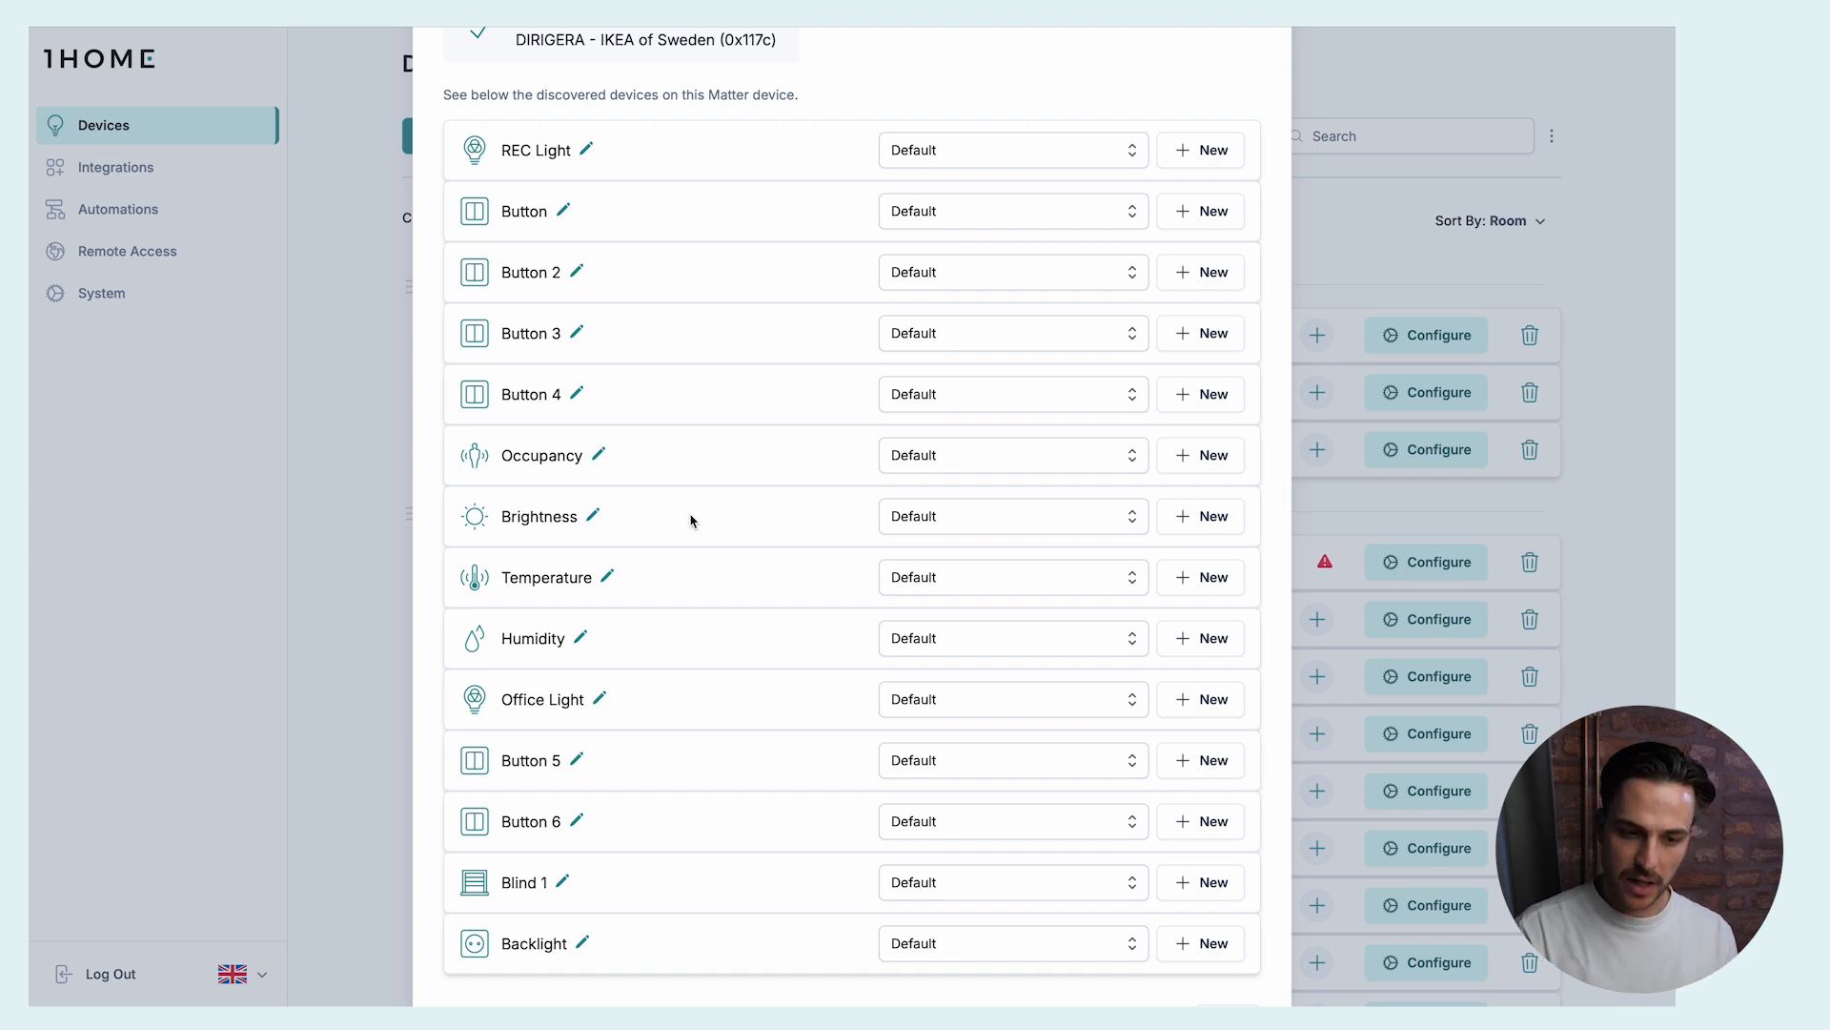
scroll(692, 519, "down", 3)
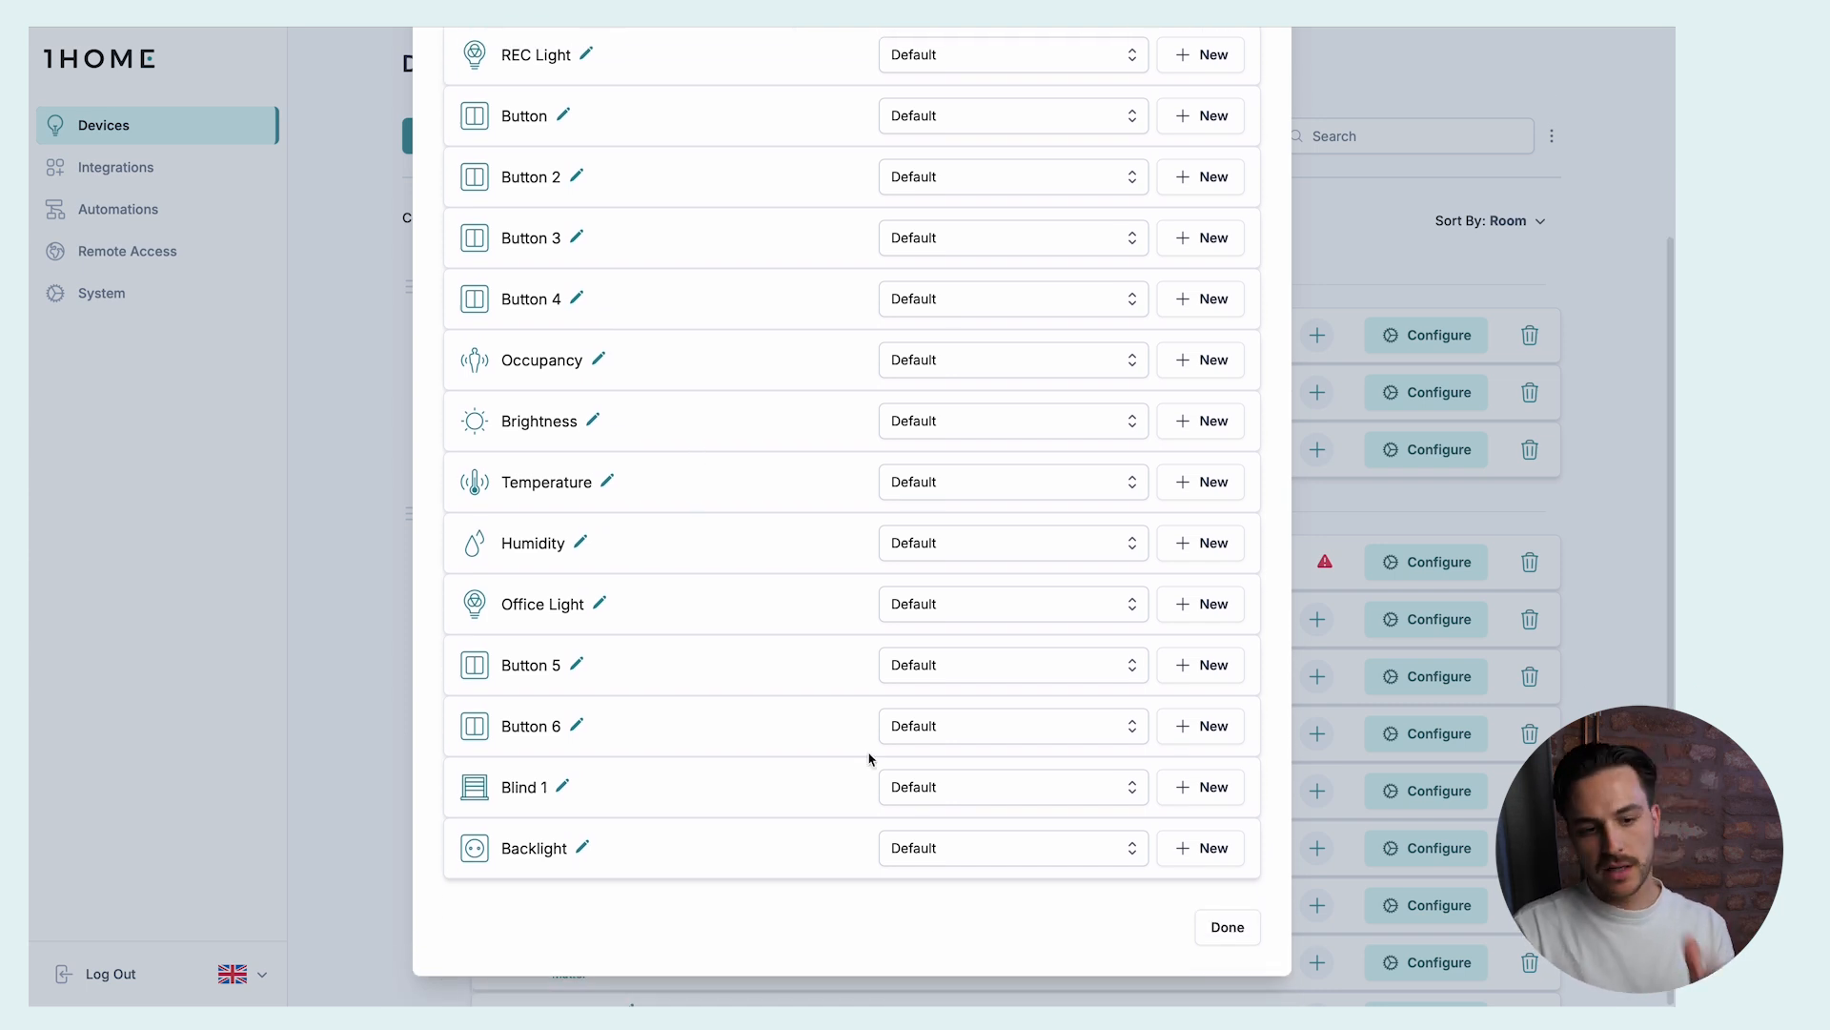
left_click(1236, 937)
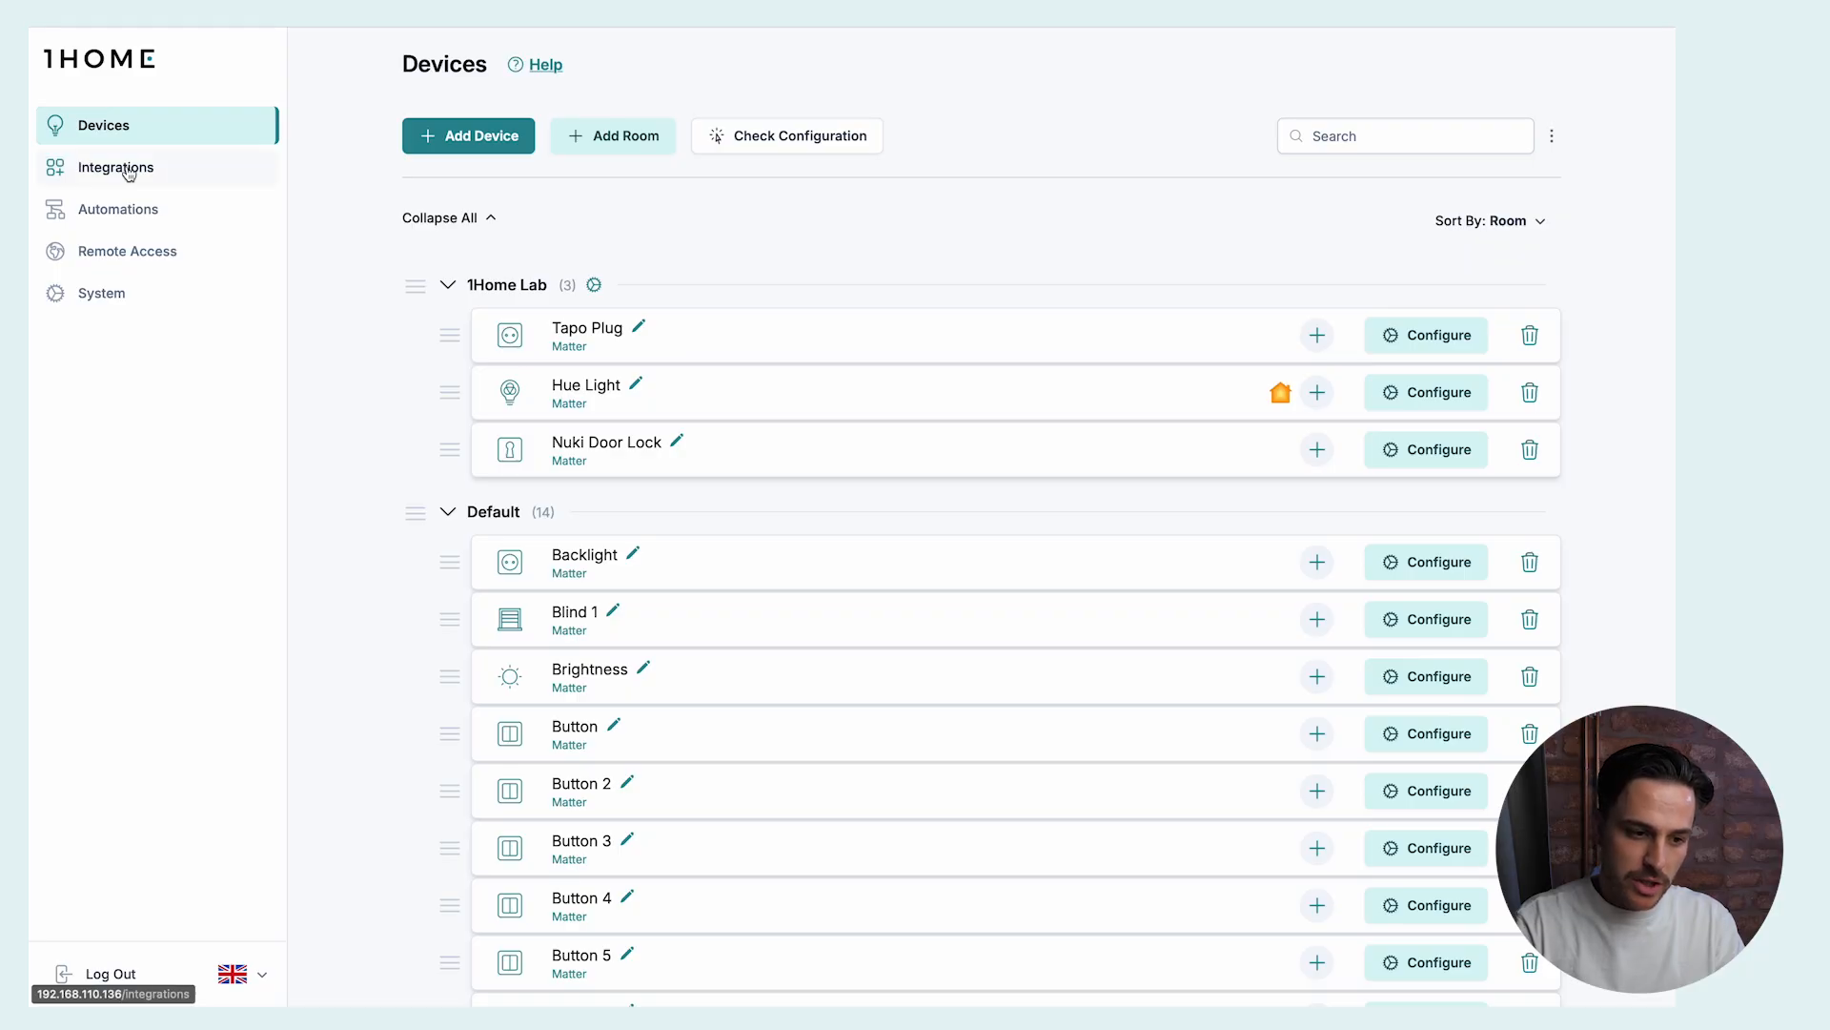
- Open the Bridge Devices to KNX settings of the KNX integration
left_click(129, 173)
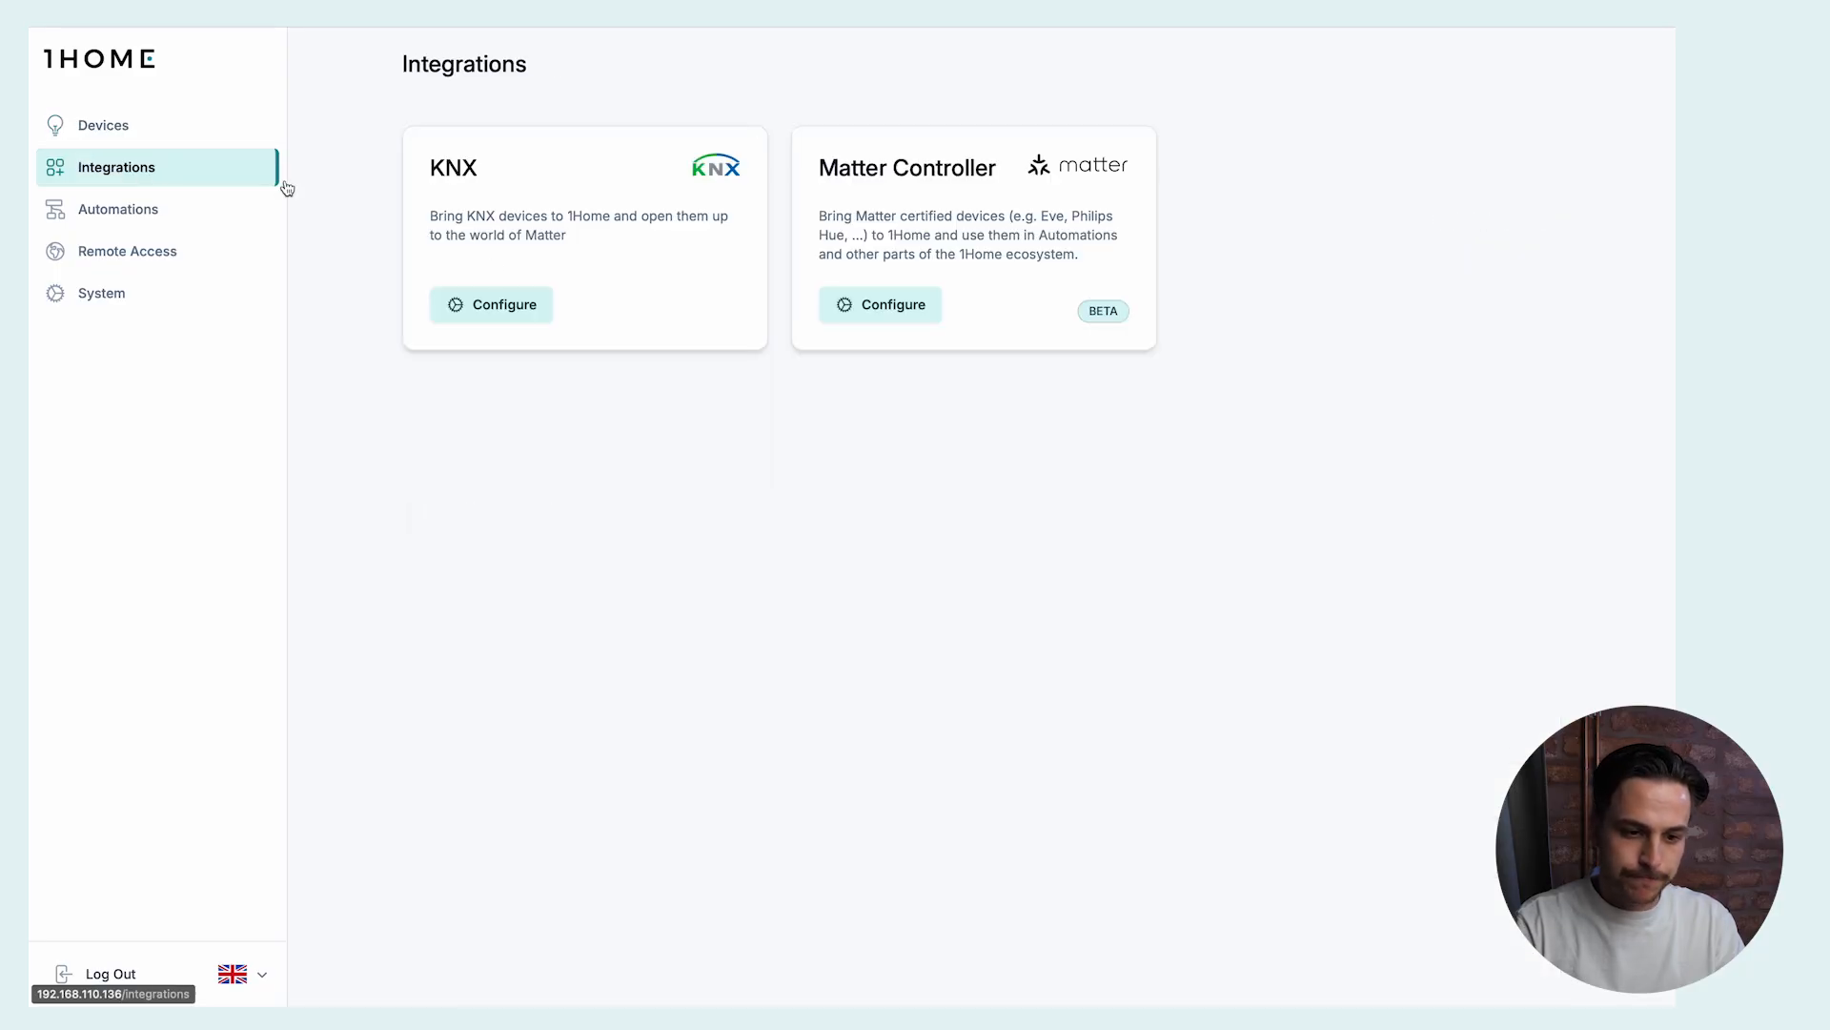
left_click(491, 310)
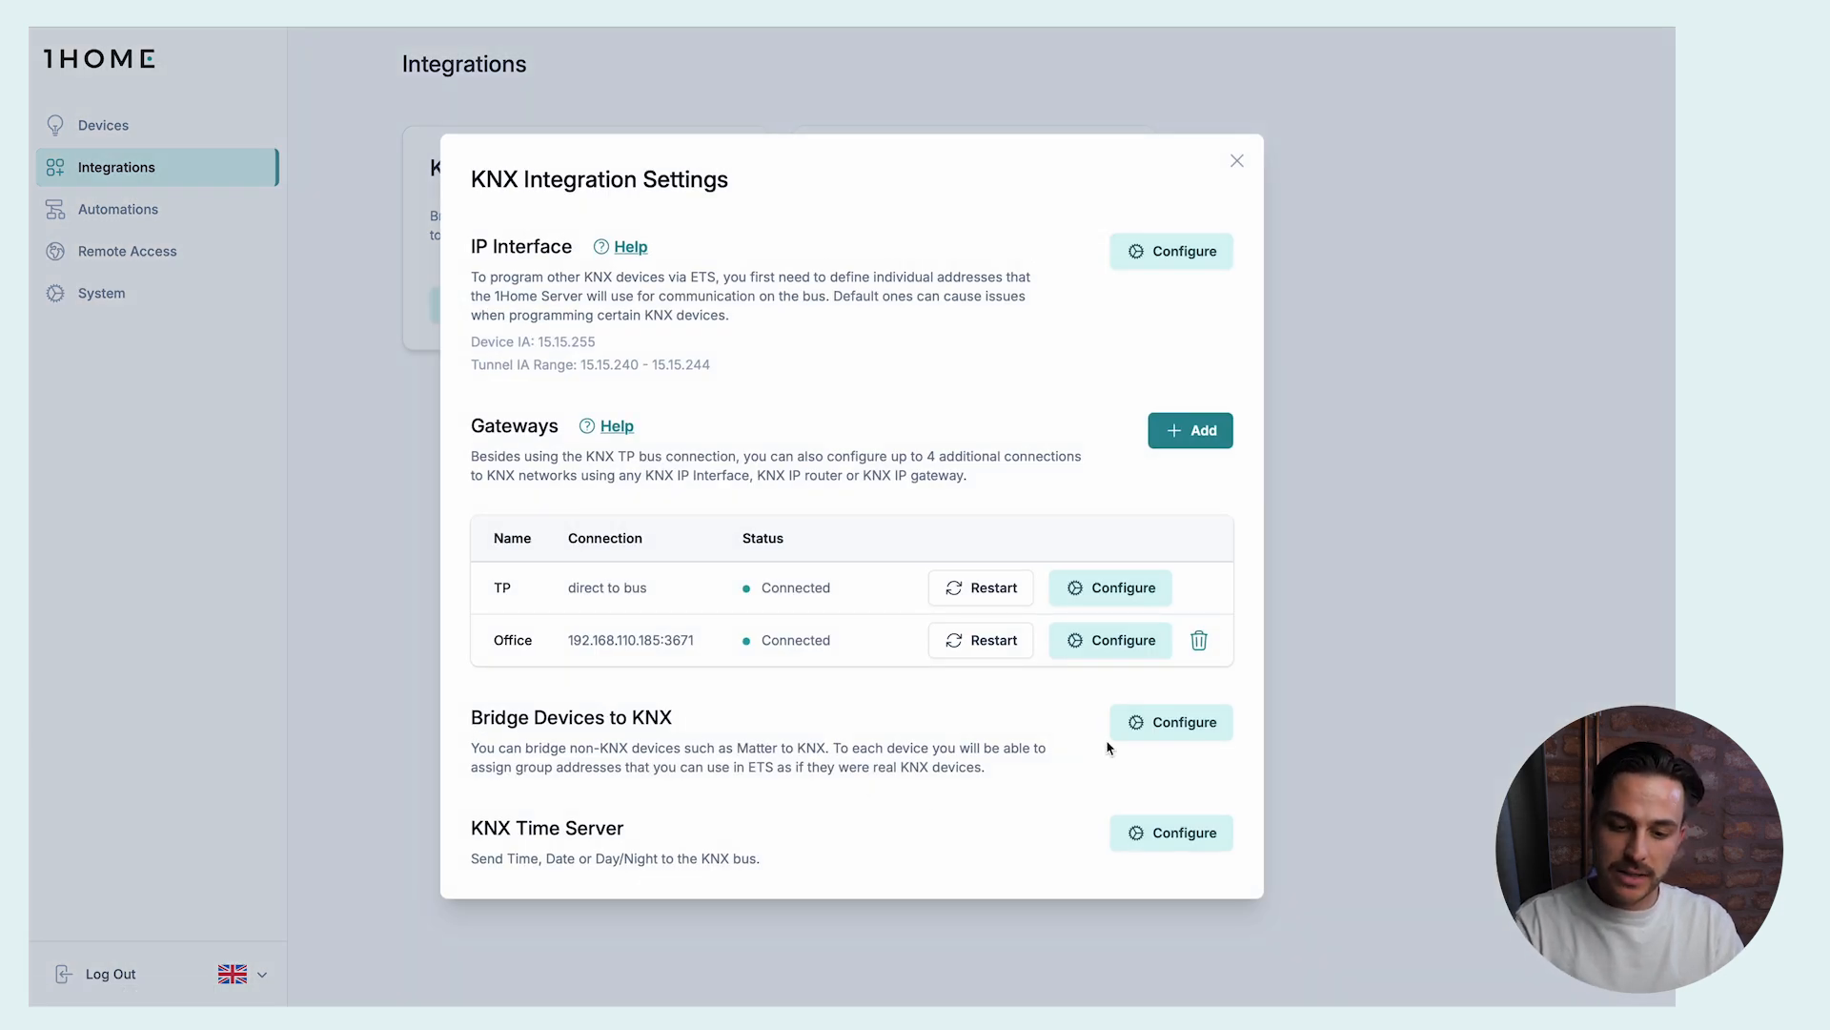
left_click(1165, 729)
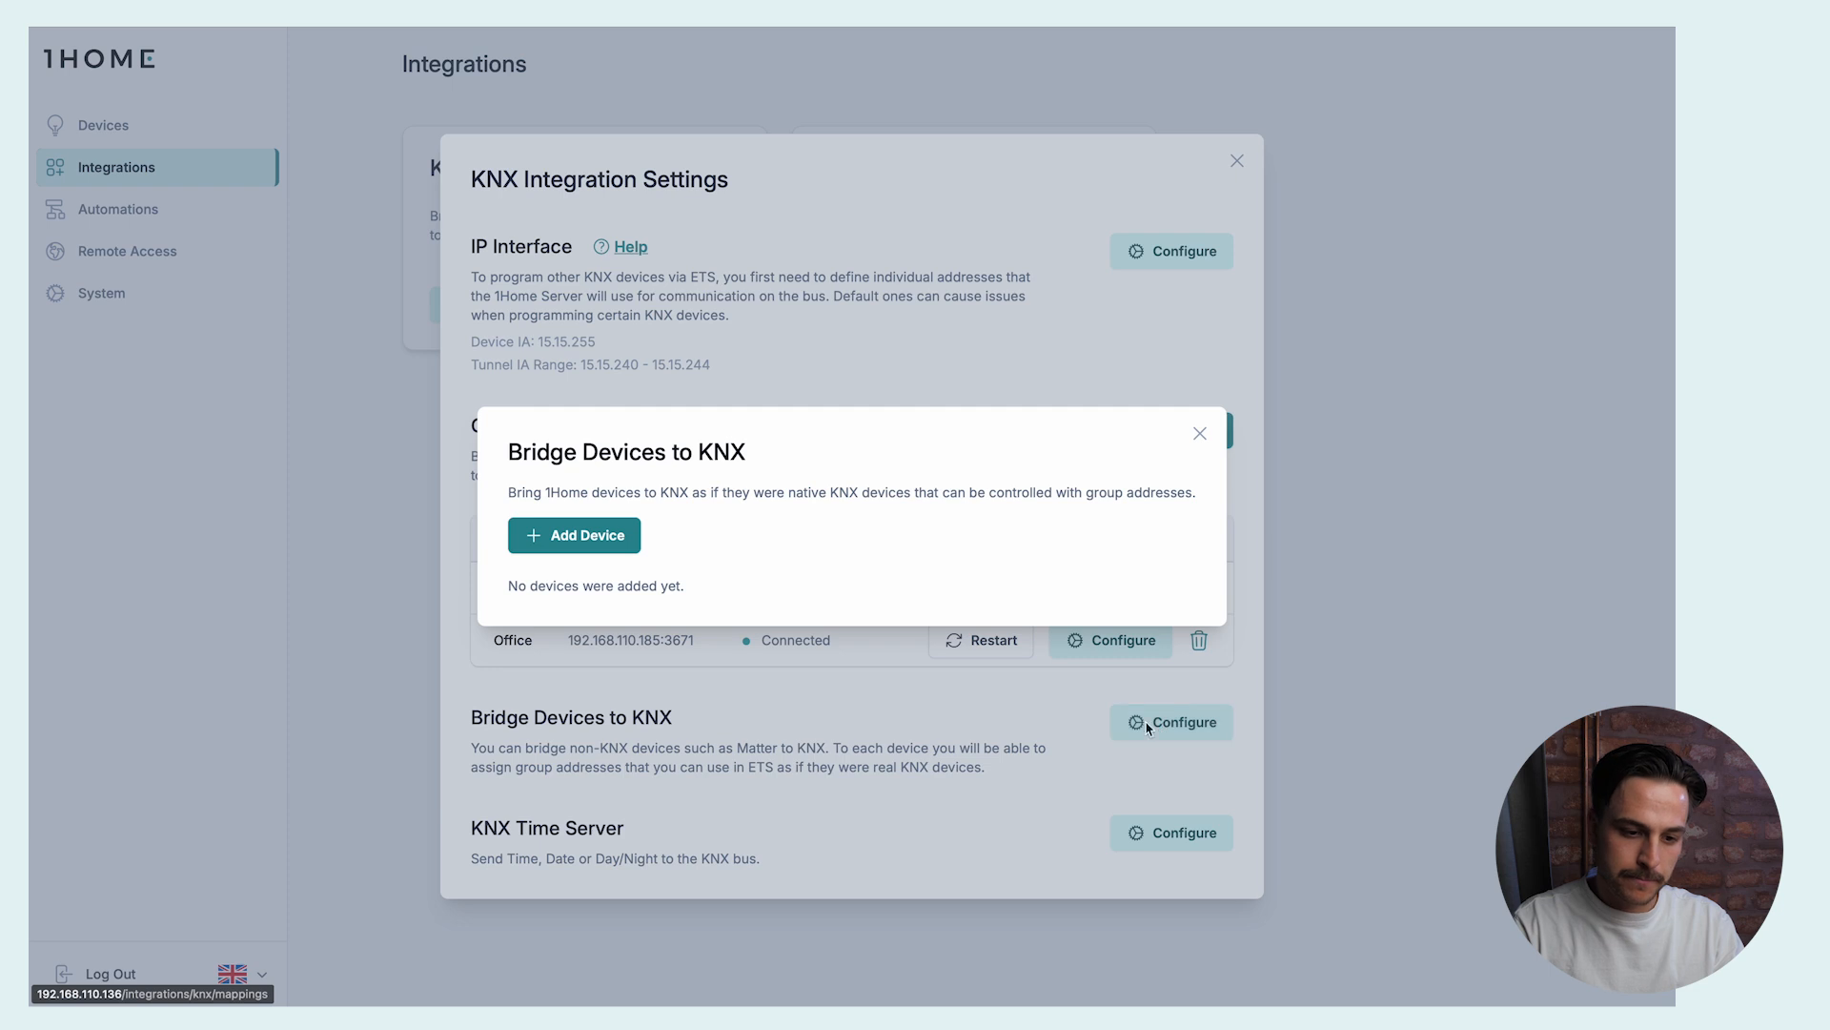
- Bridge Button 5 from the Default room to KNX and expand its group objects
left_click(583, 537)
left_click(727, 527)
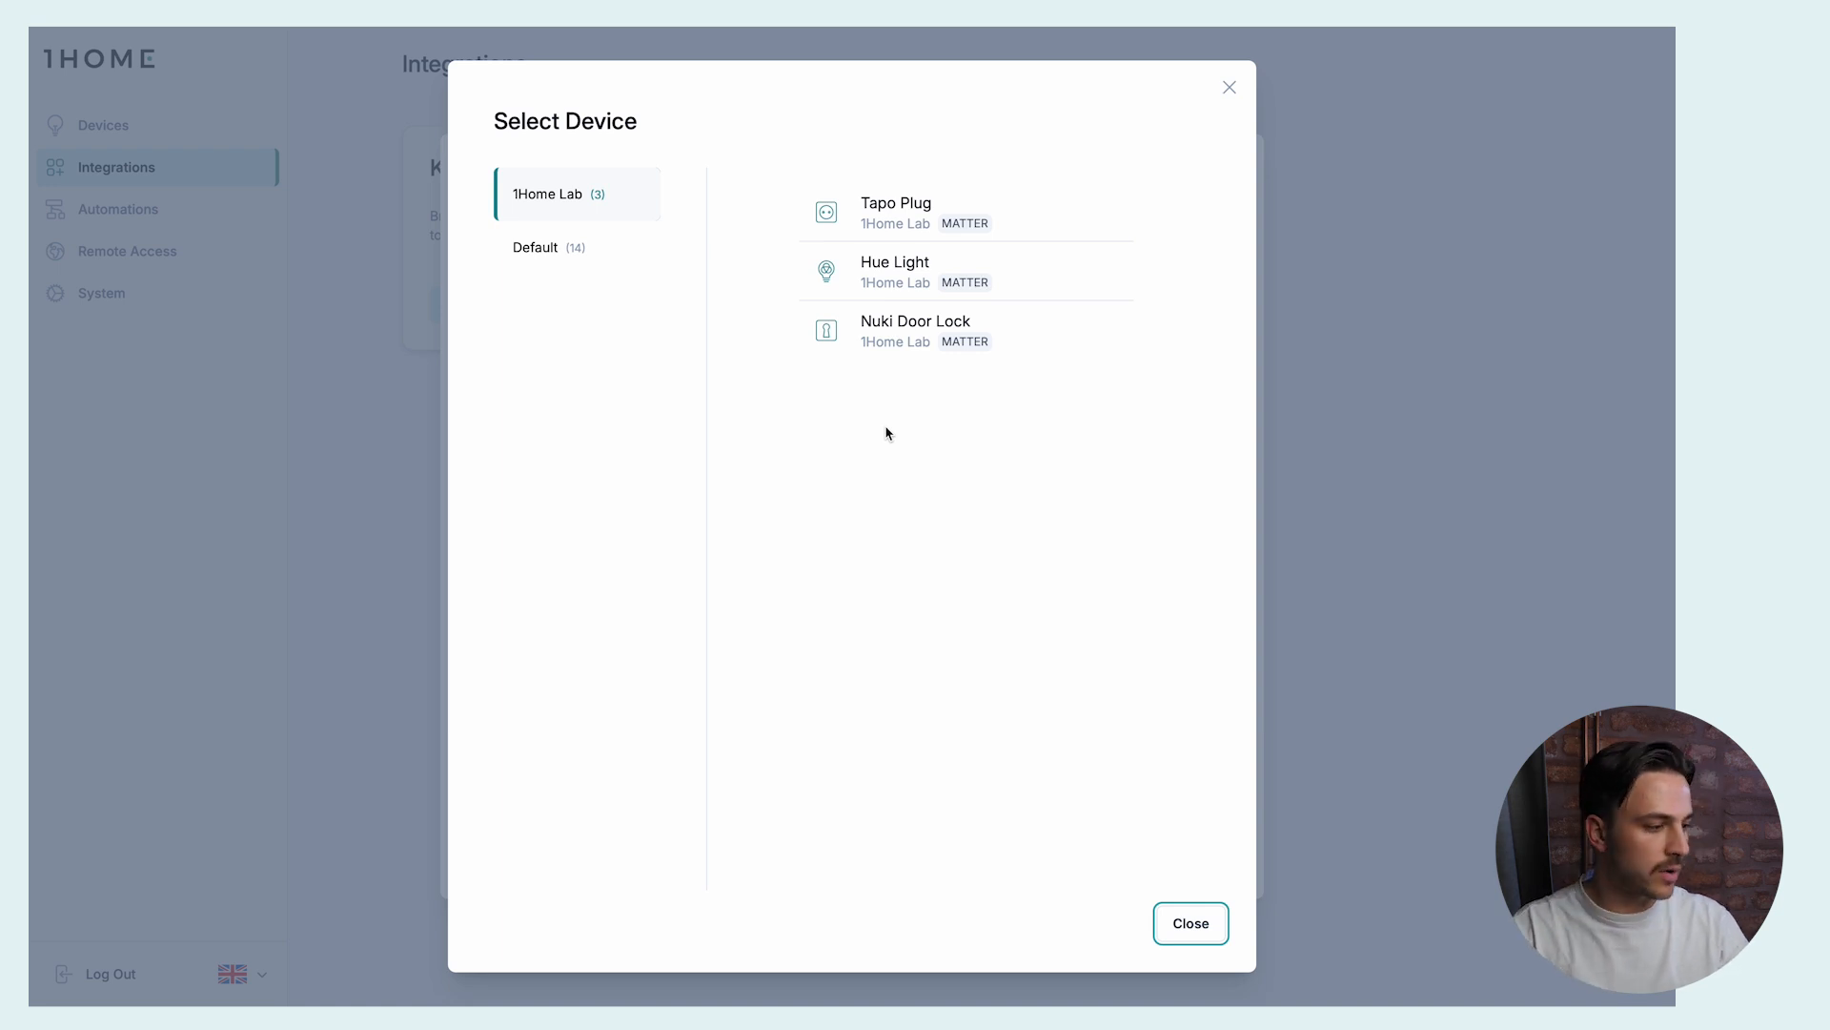
left_click(587, 250)
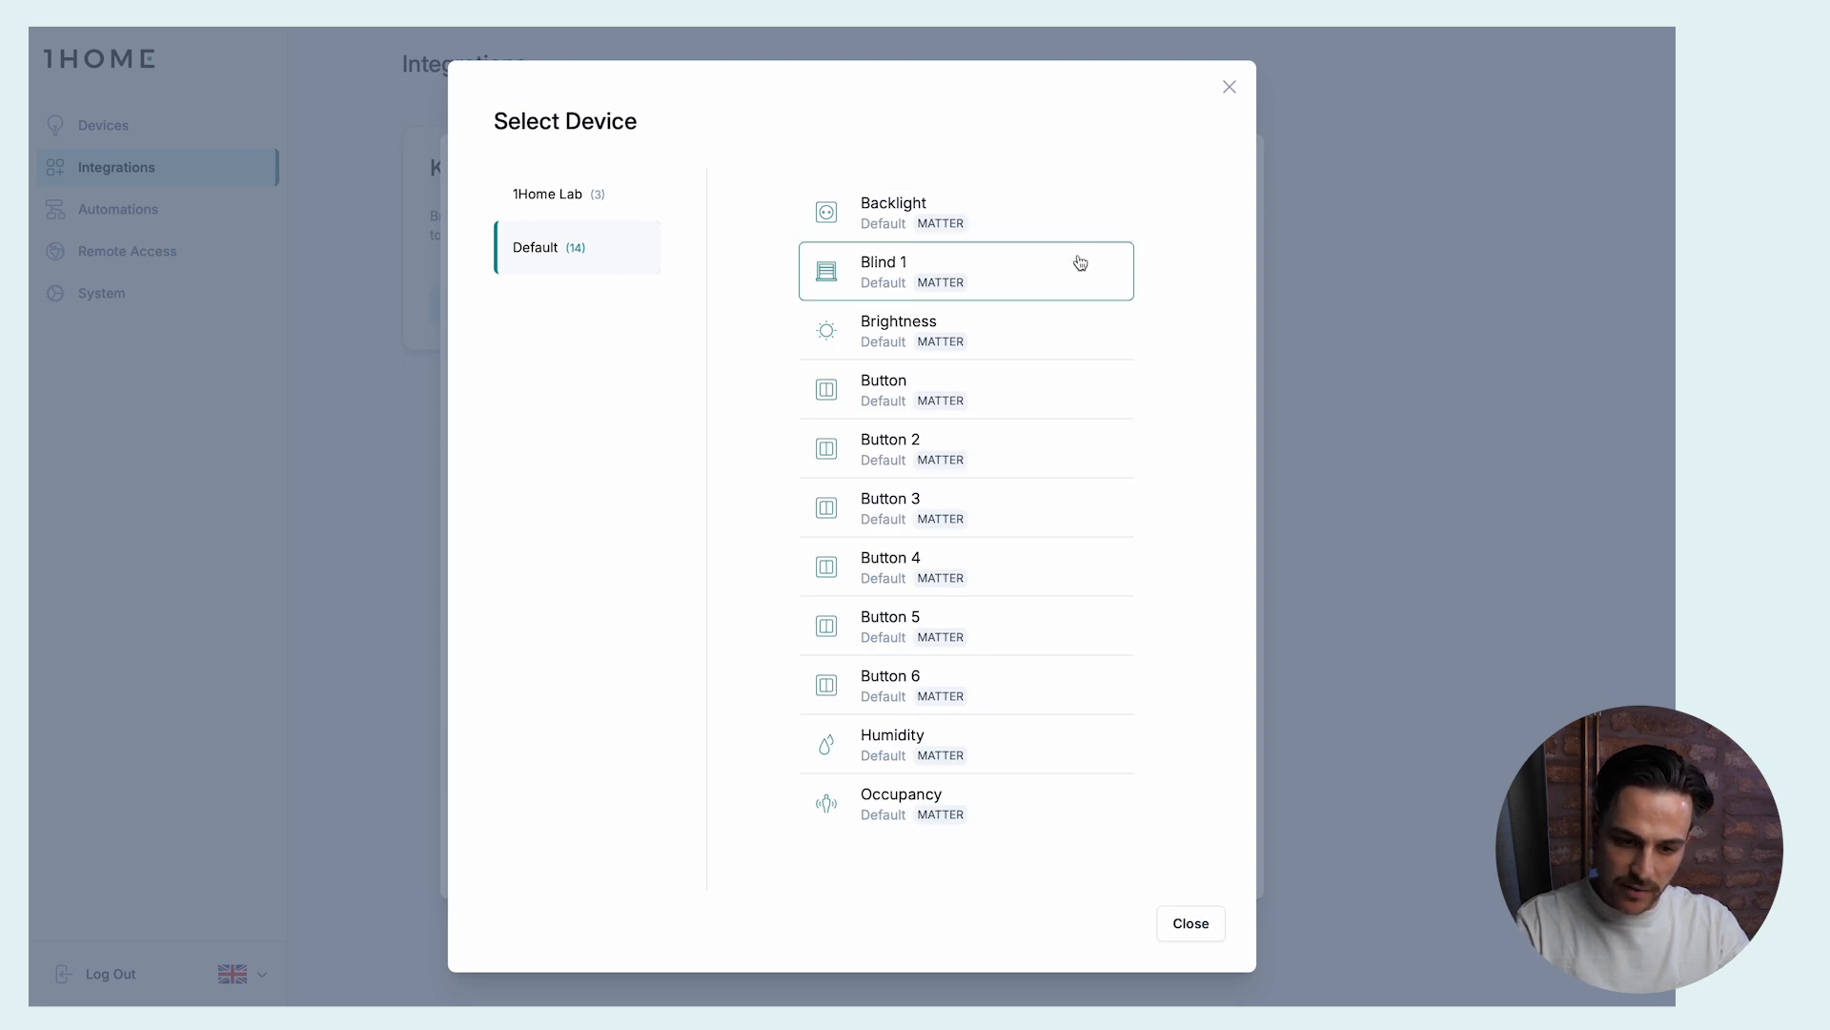
scroll(1140, 355, "down", 3)
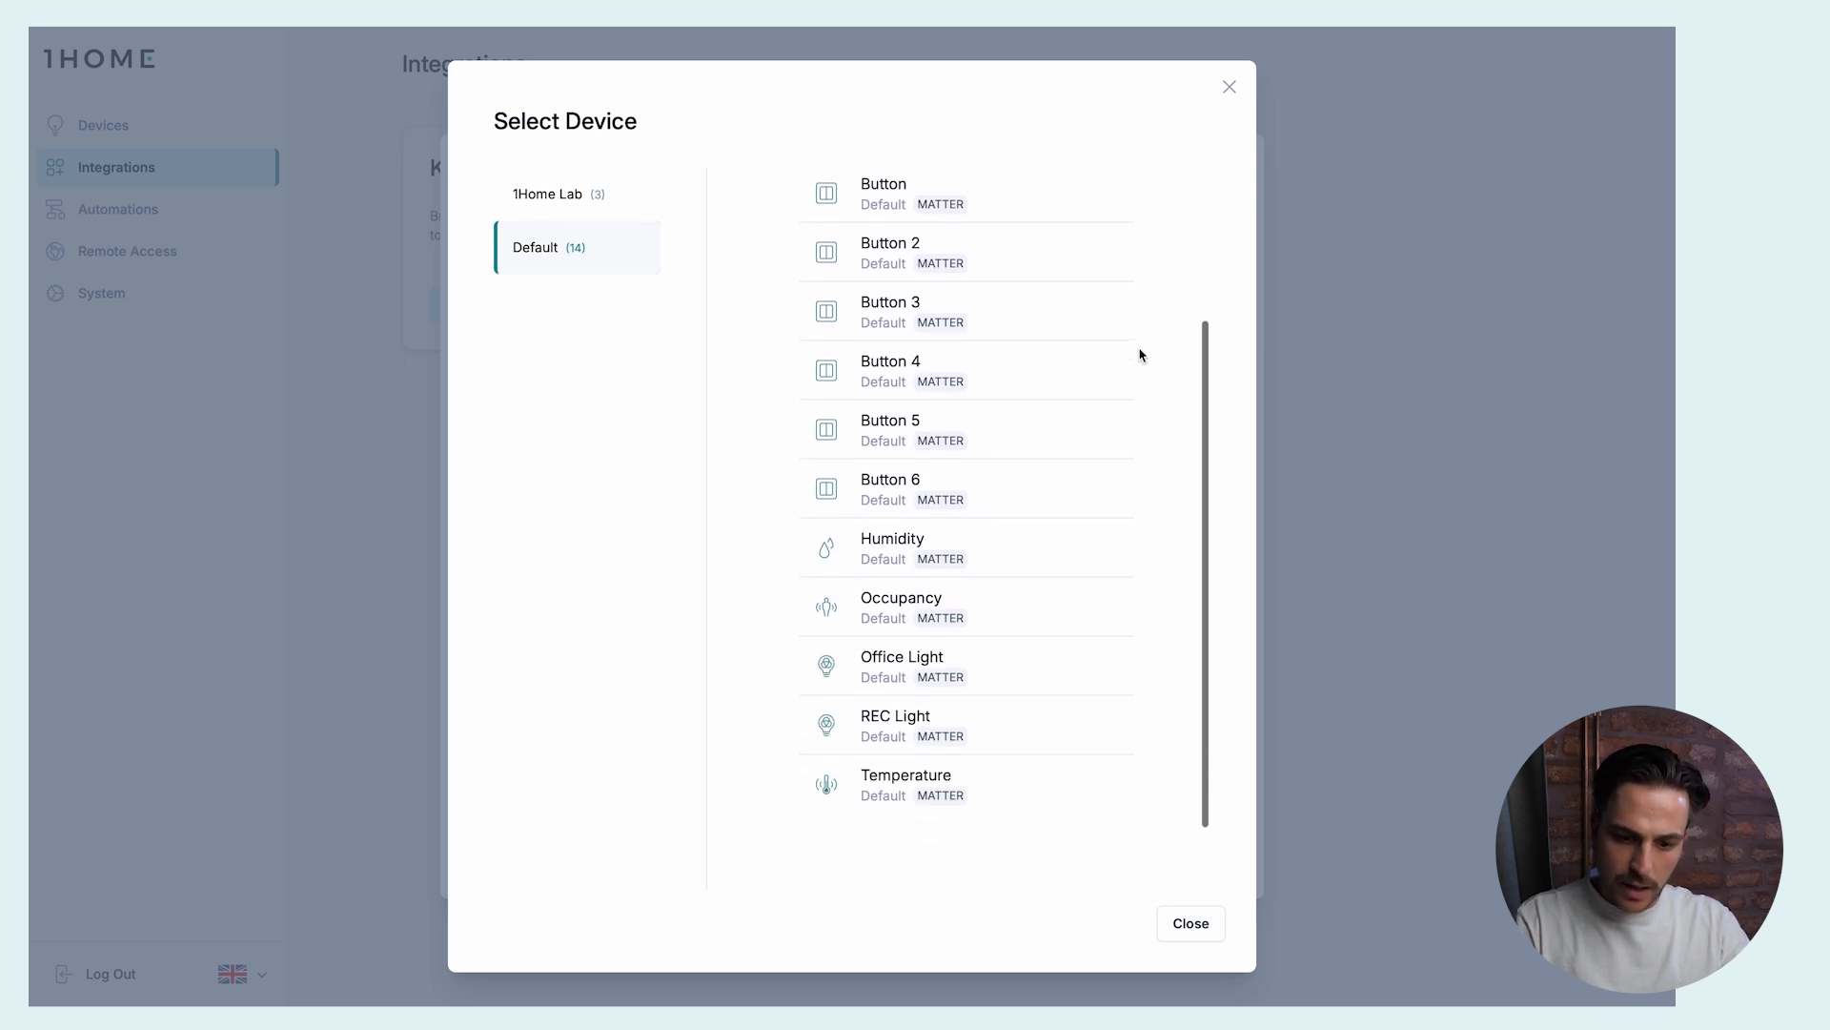
scroll(1141, 354, "up", 3)
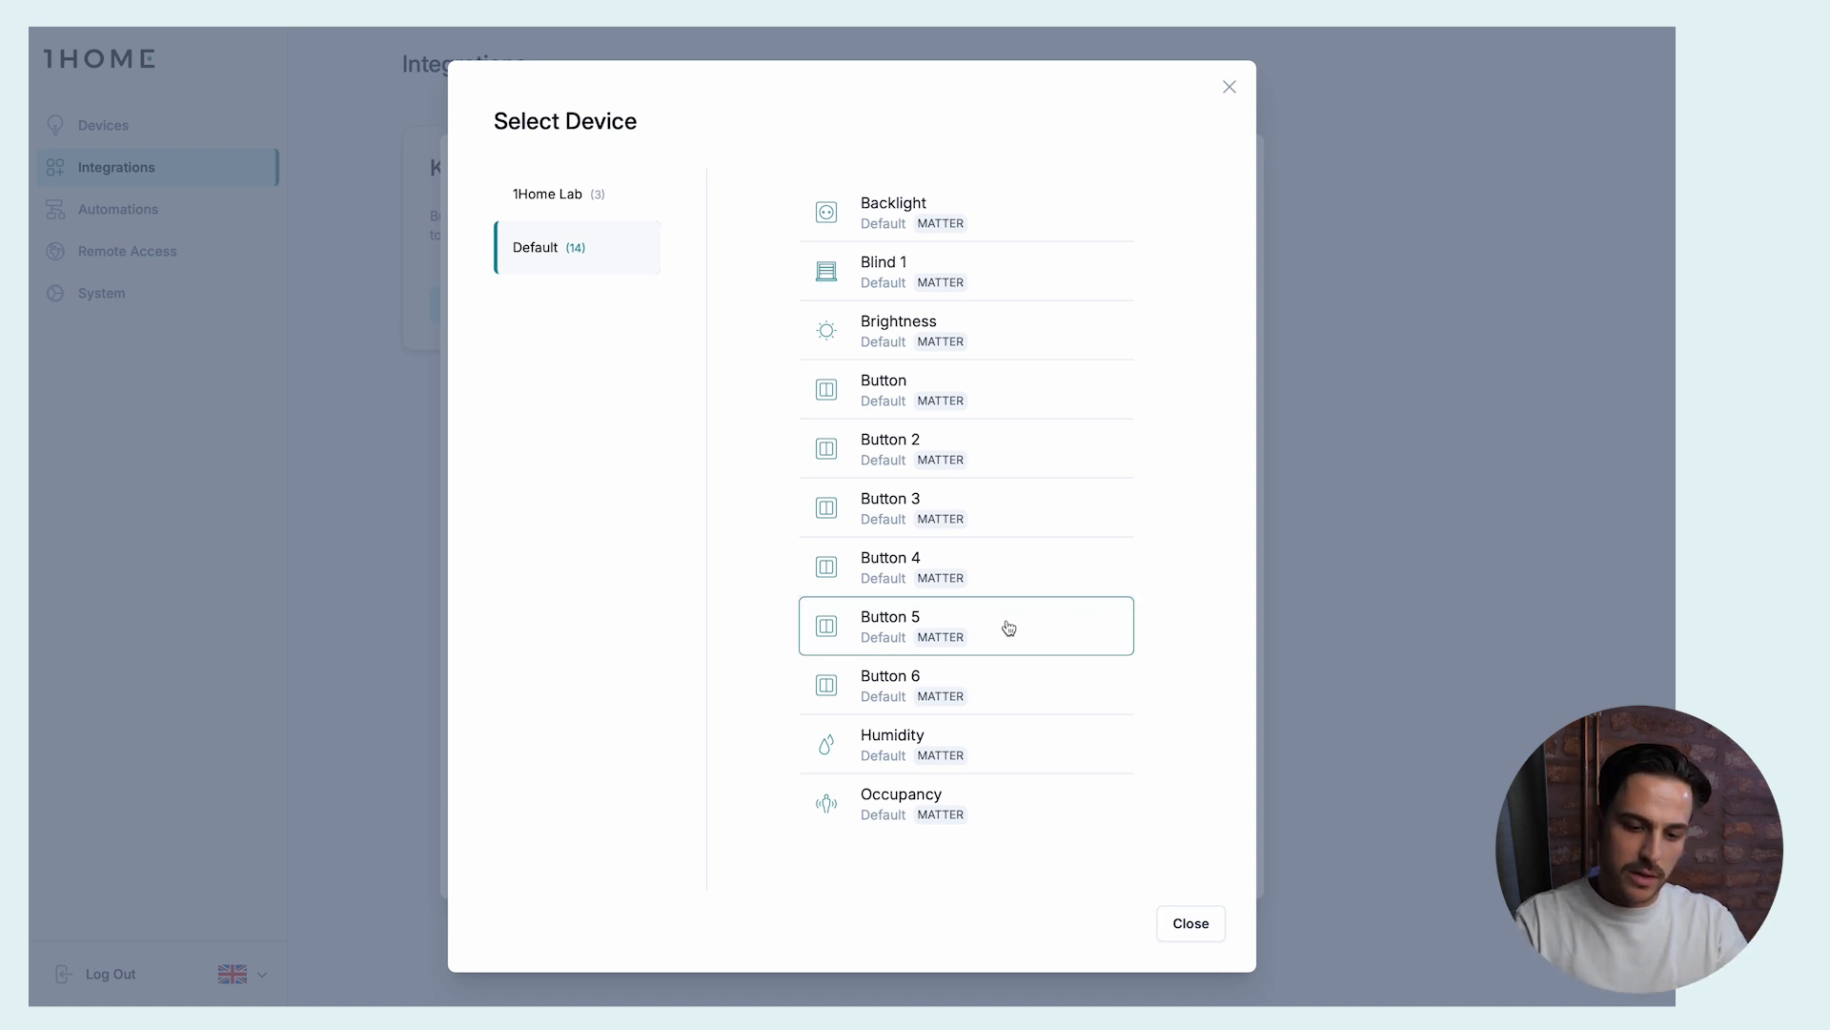
left_click(910, 624)
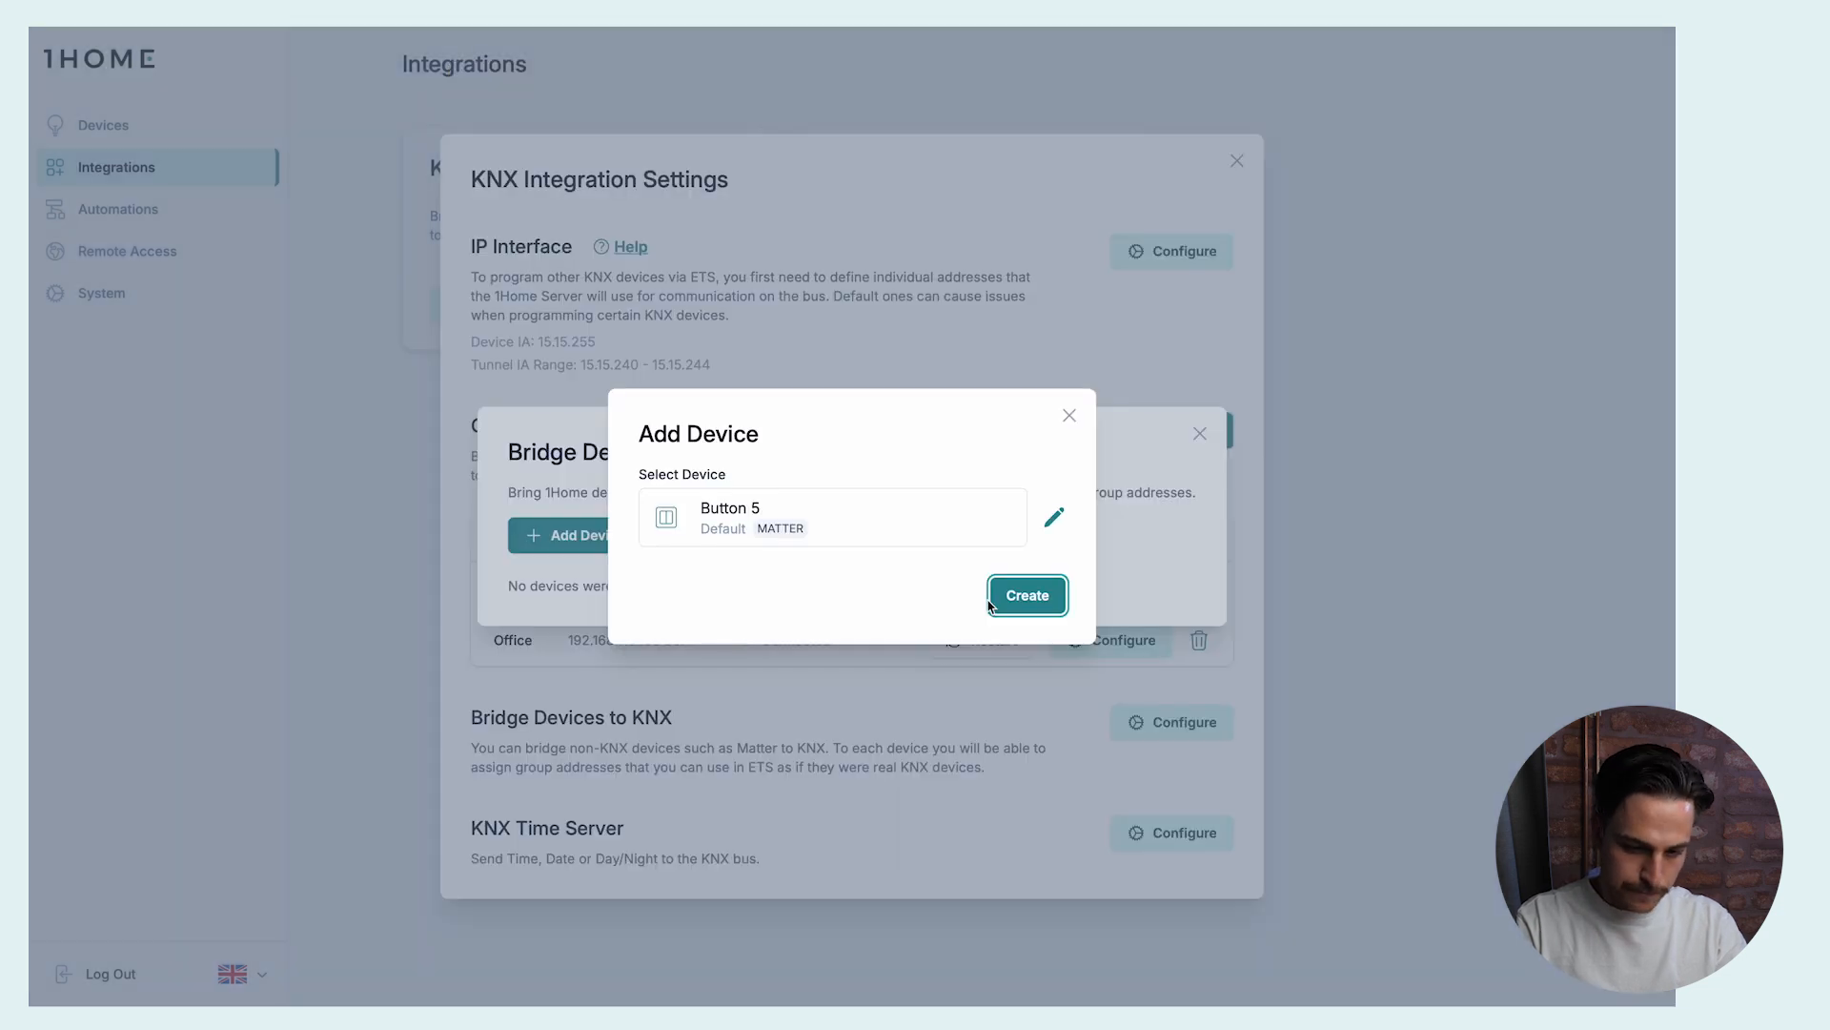
left_click(1020, 597)
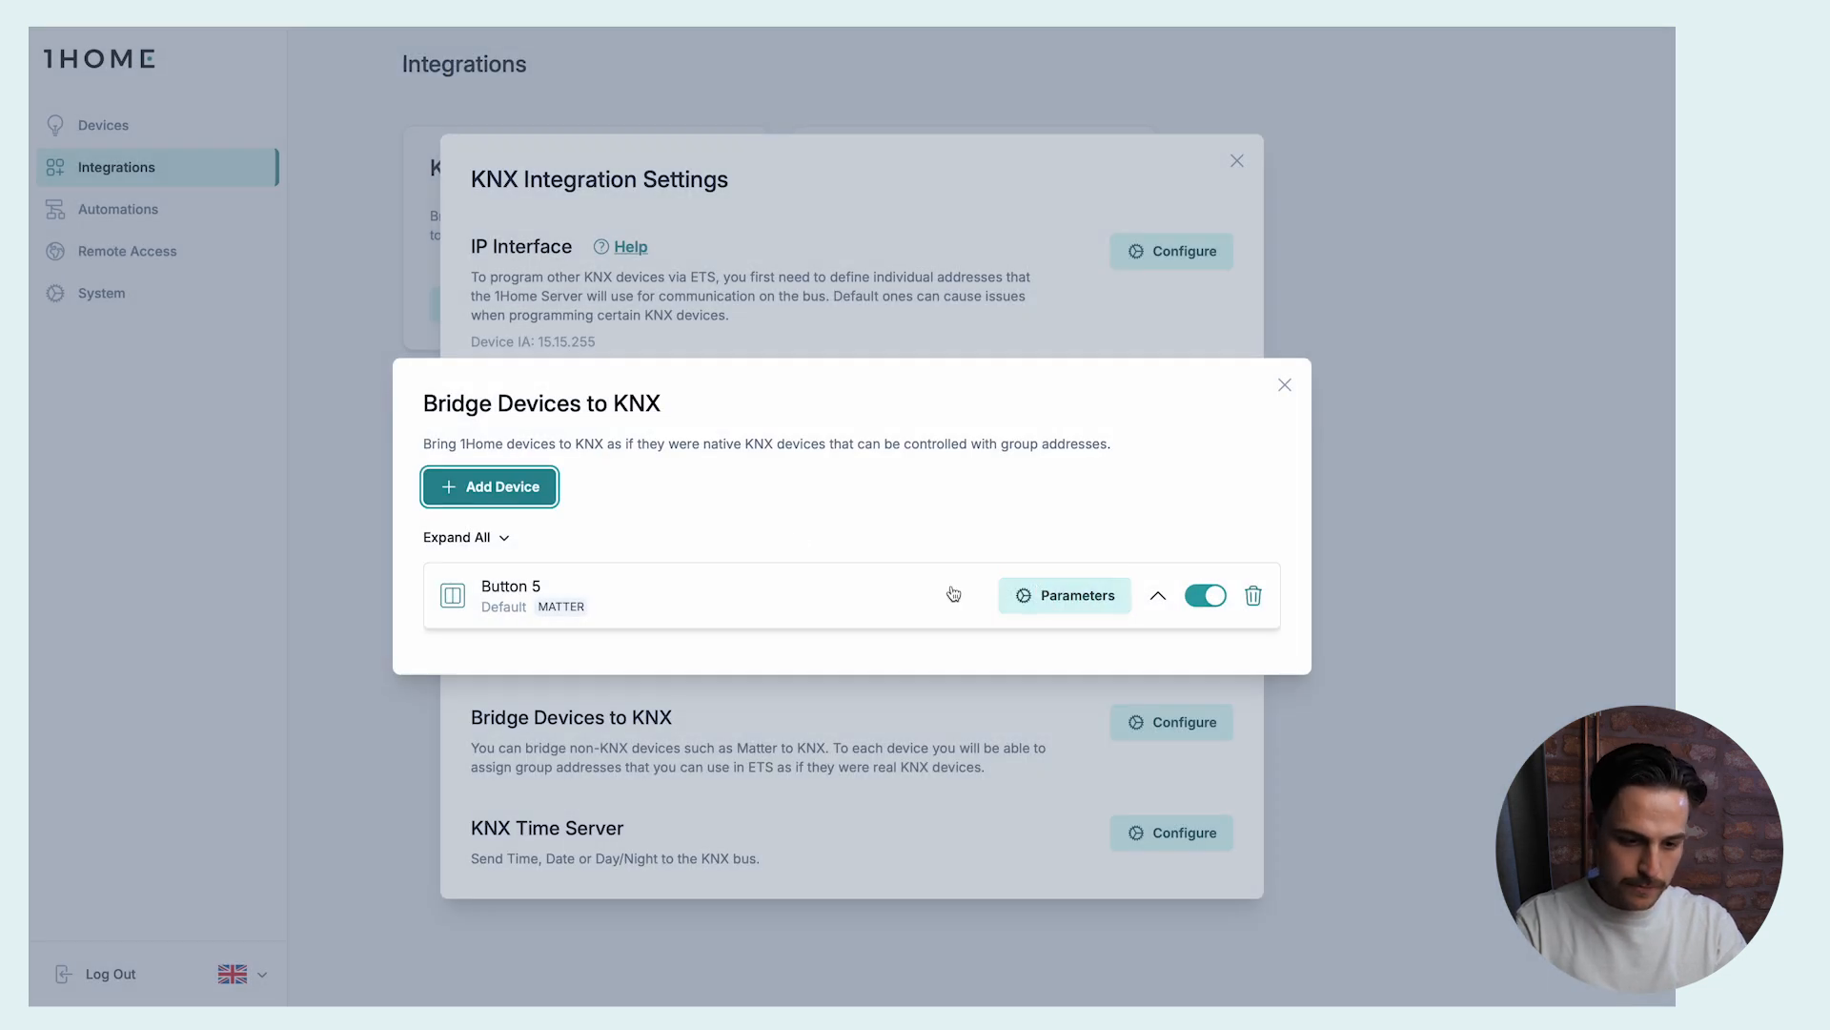
left_click(1157, 597)
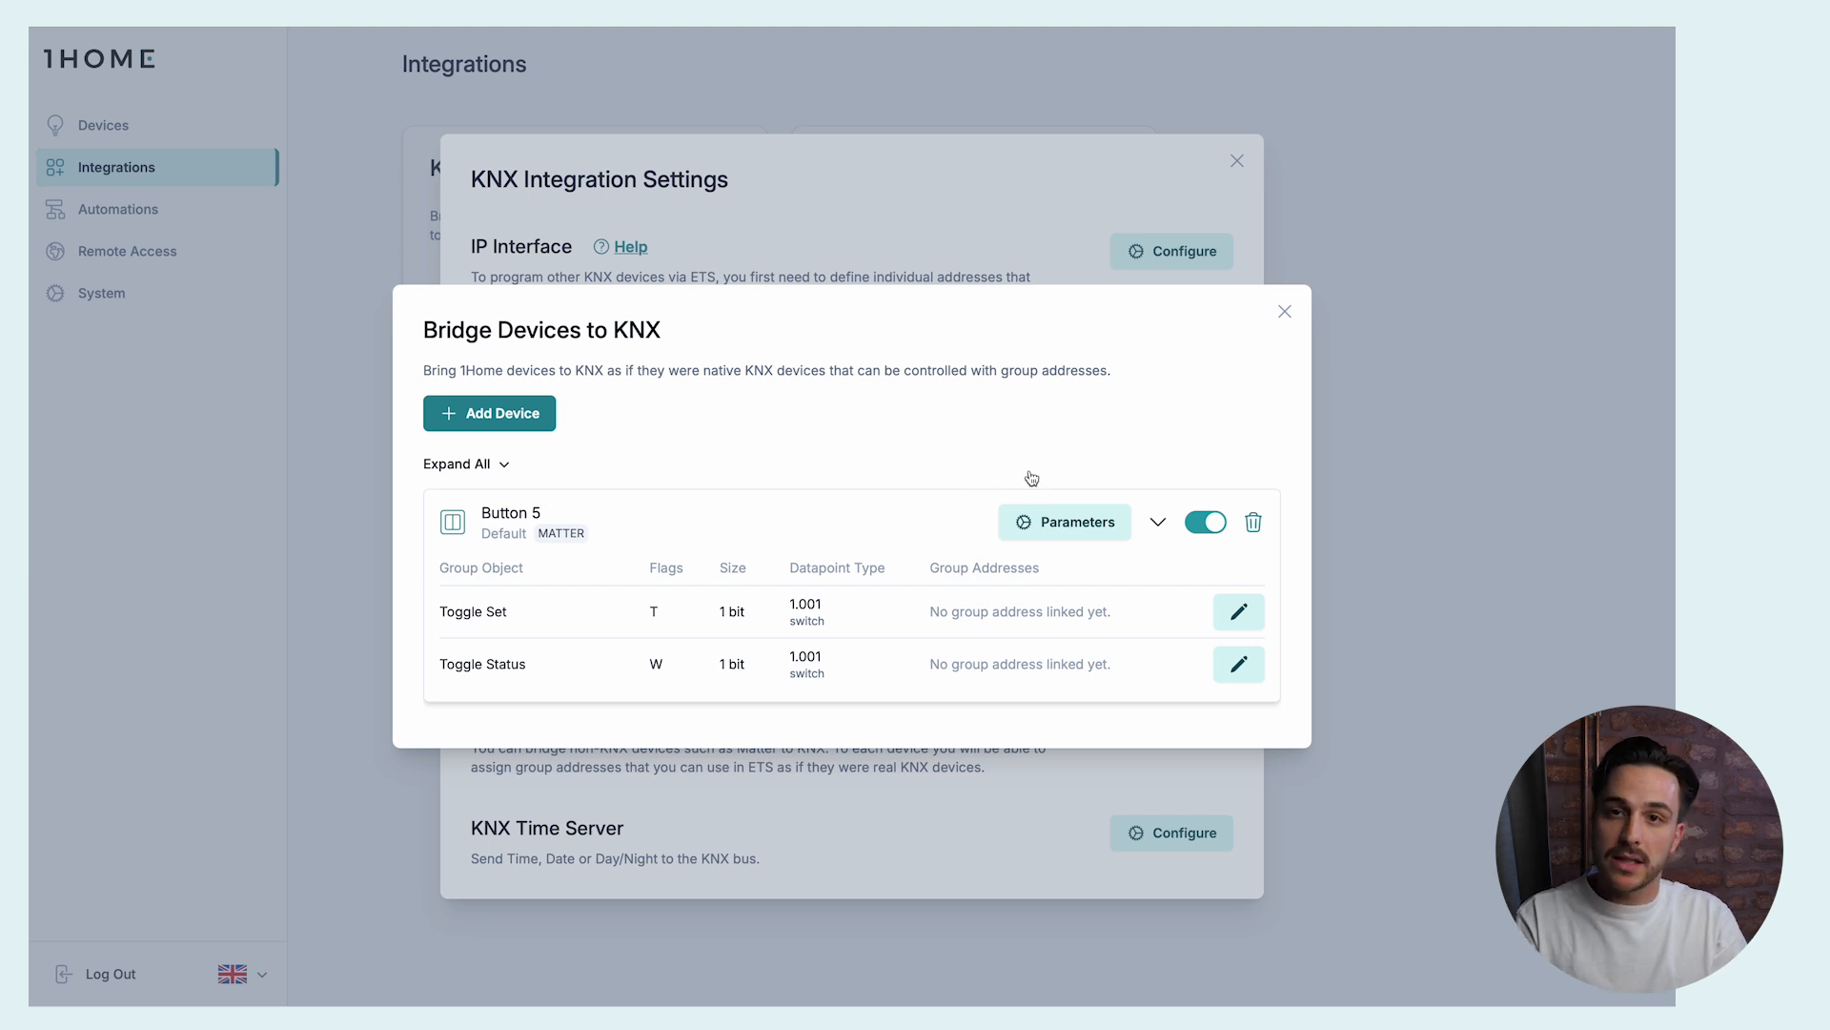
- Try Send Value for Button 5 with Scene Number 1 on short press and DPT 1.* (1-bit) On for long press, keeping Toggle
left_click(1084, 536)
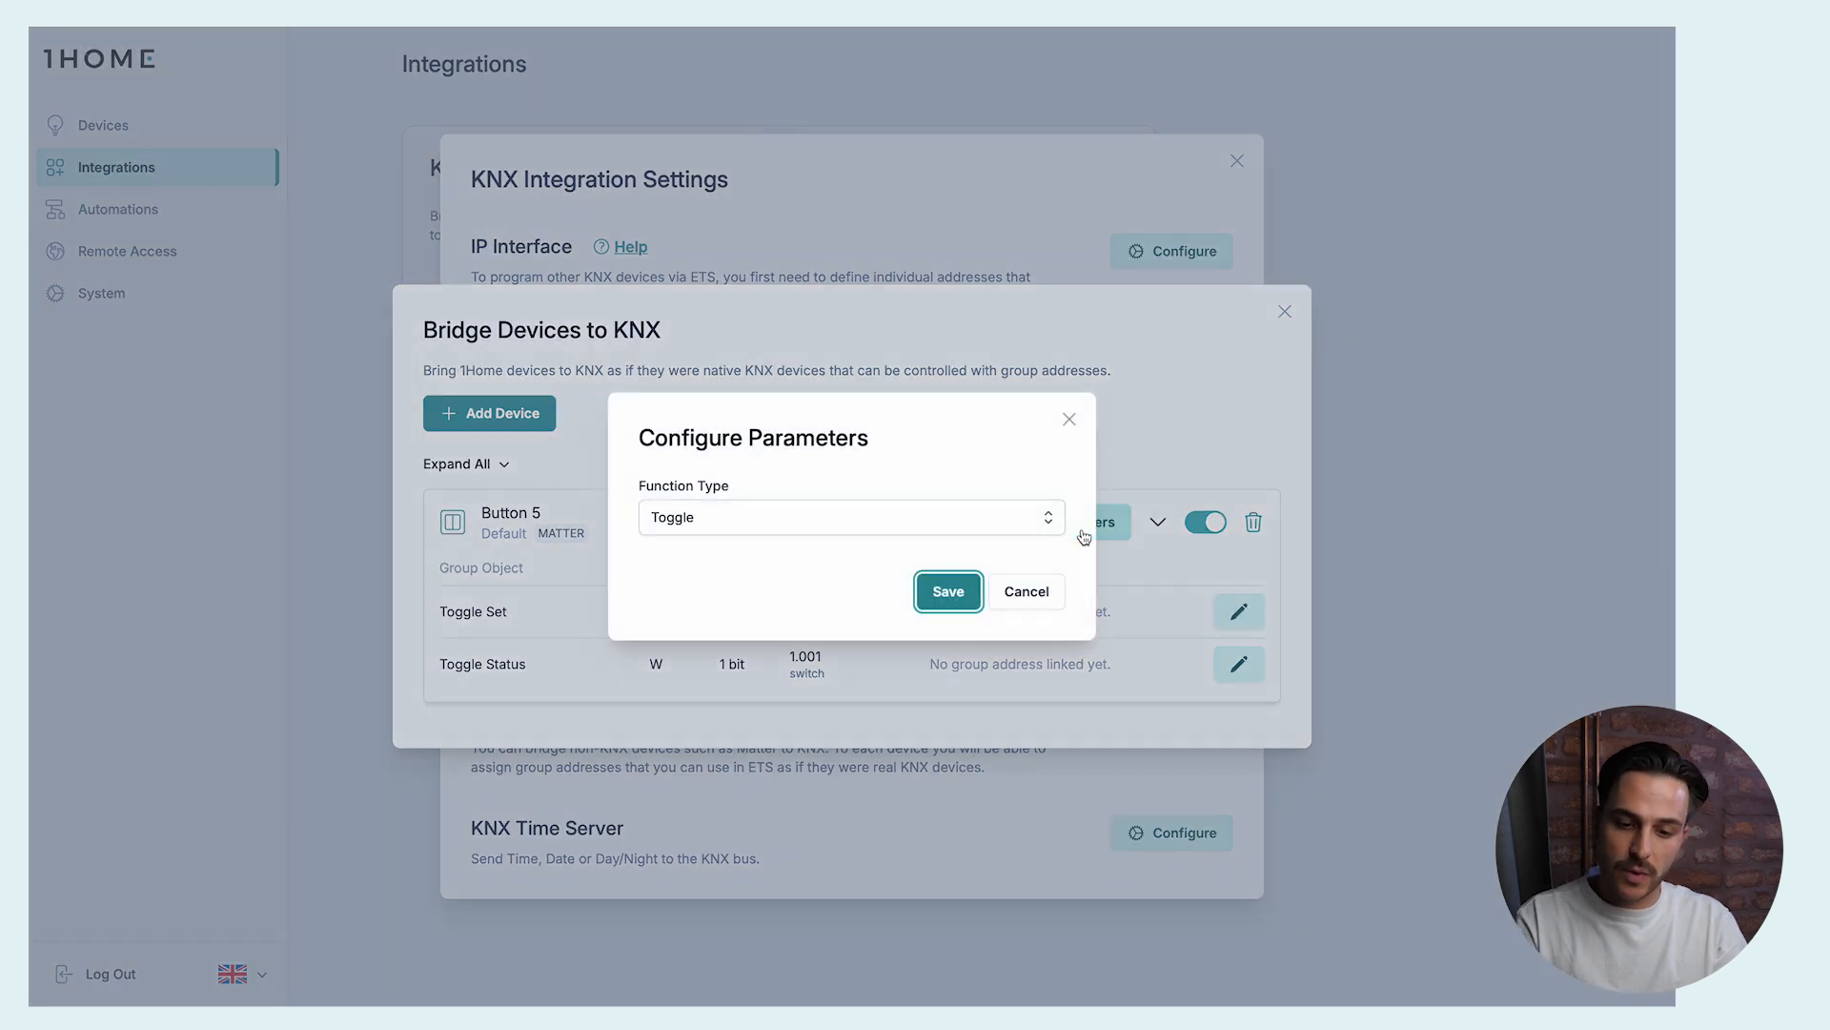
left_click(966, 520)
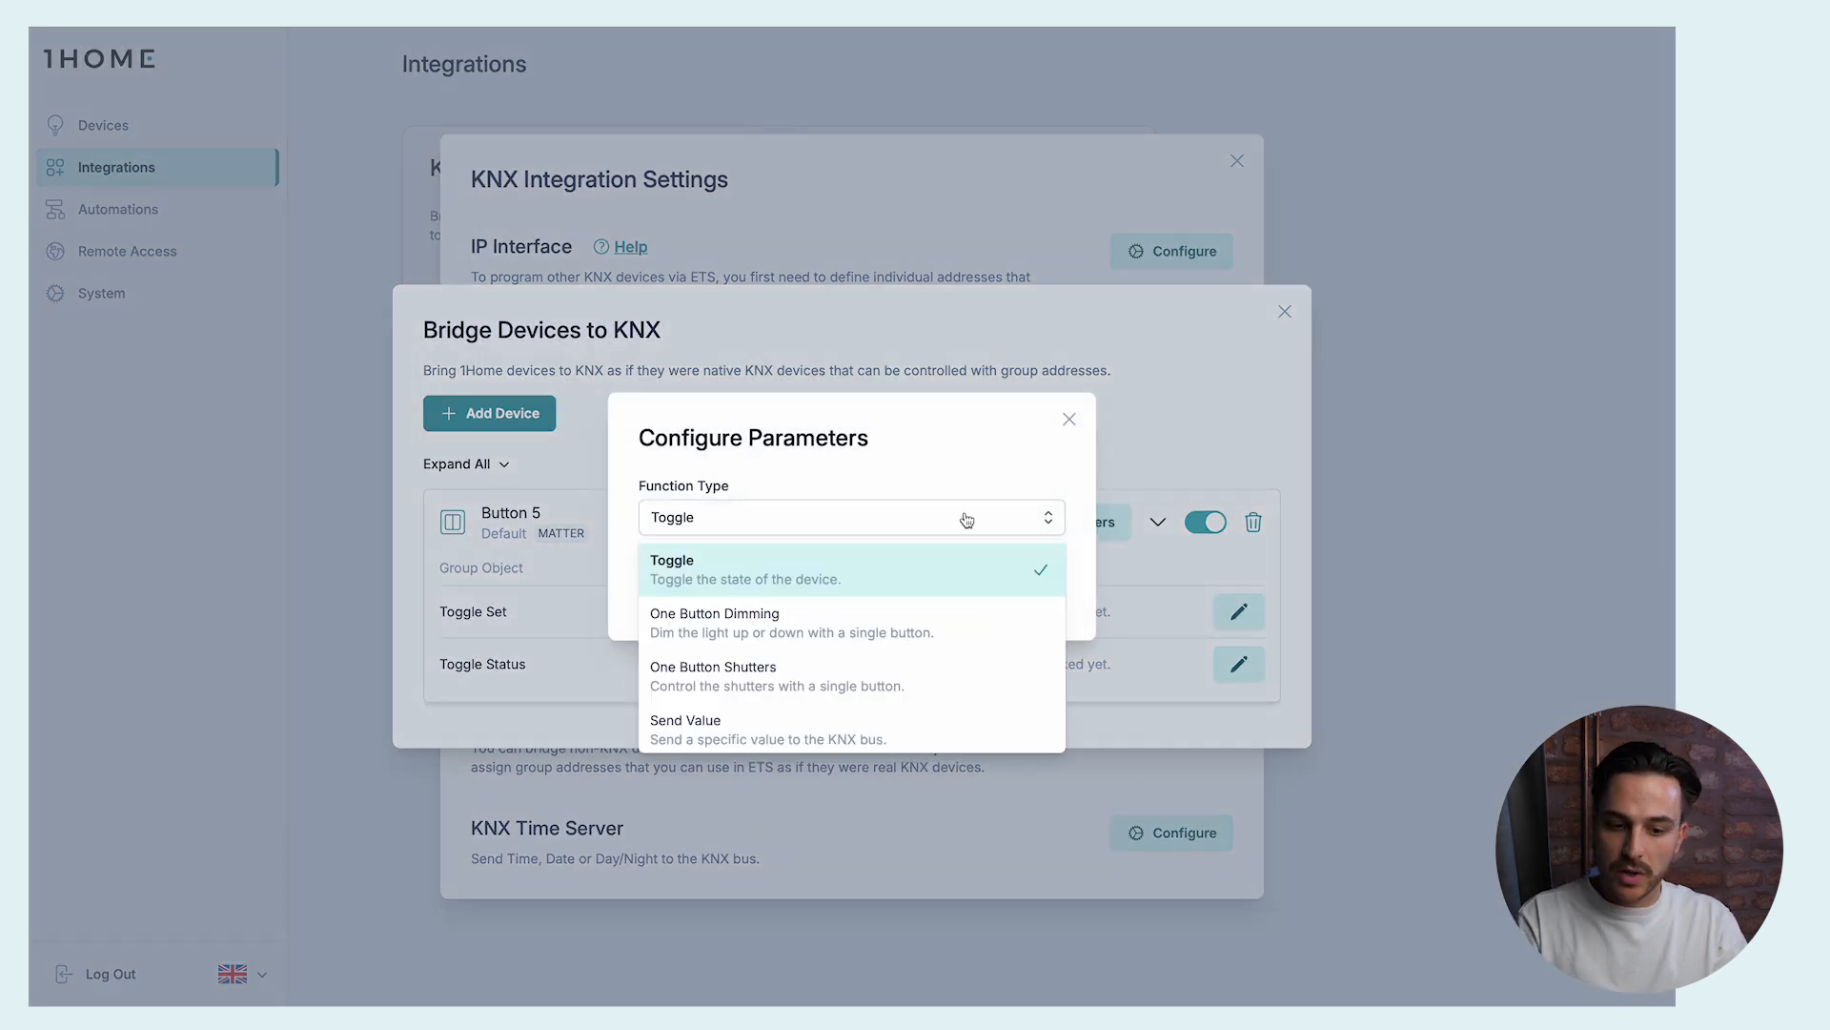
left_click(740, 731)
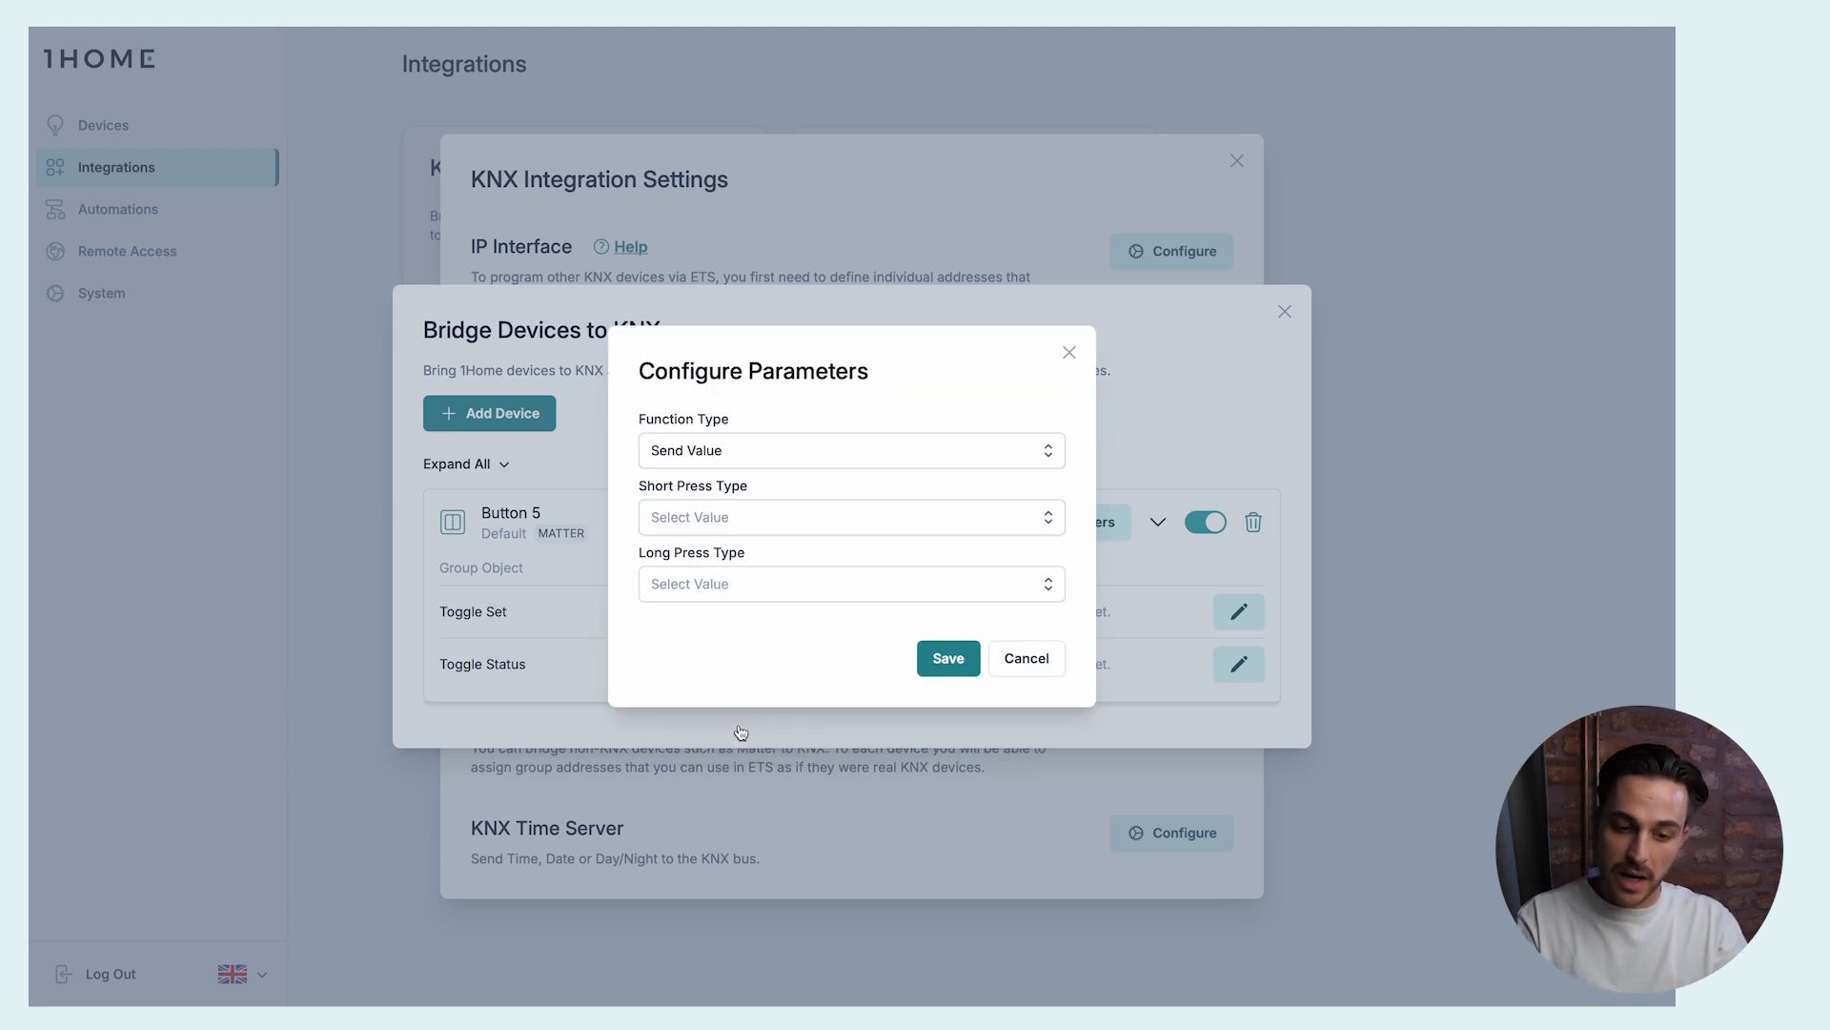
left_click(828, 523)
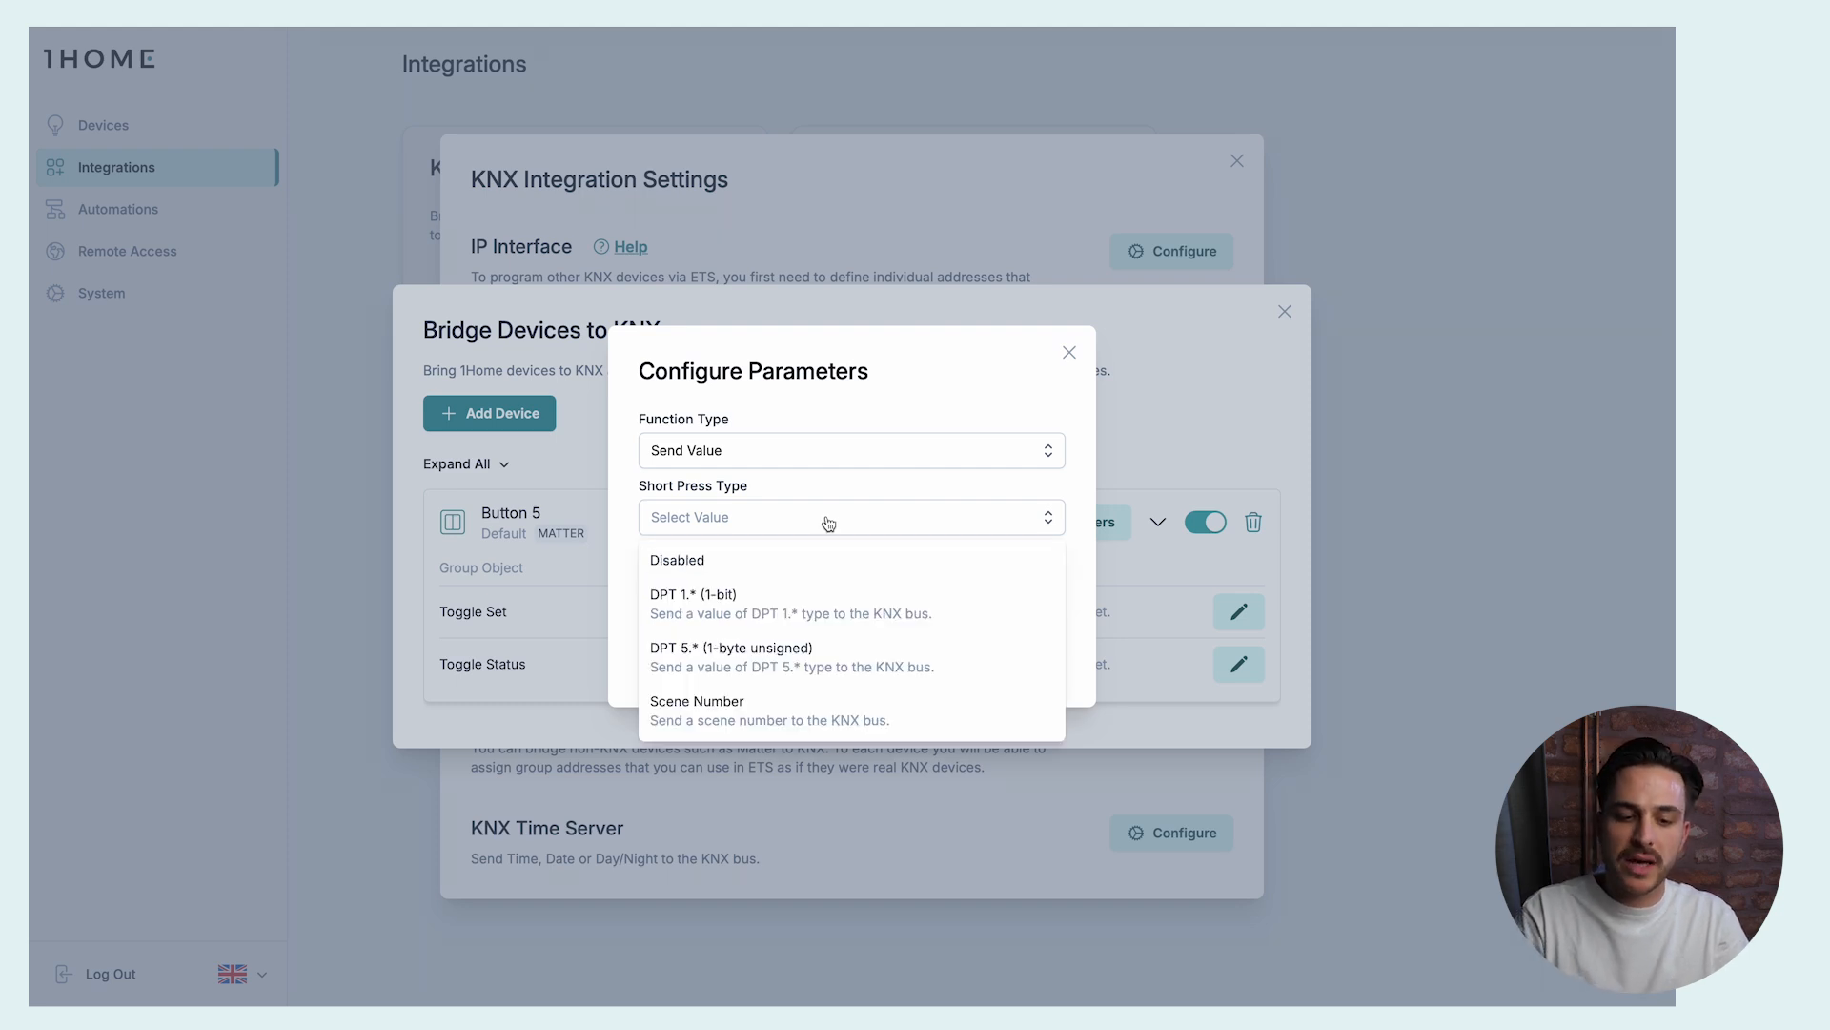
left_click(722, 709)
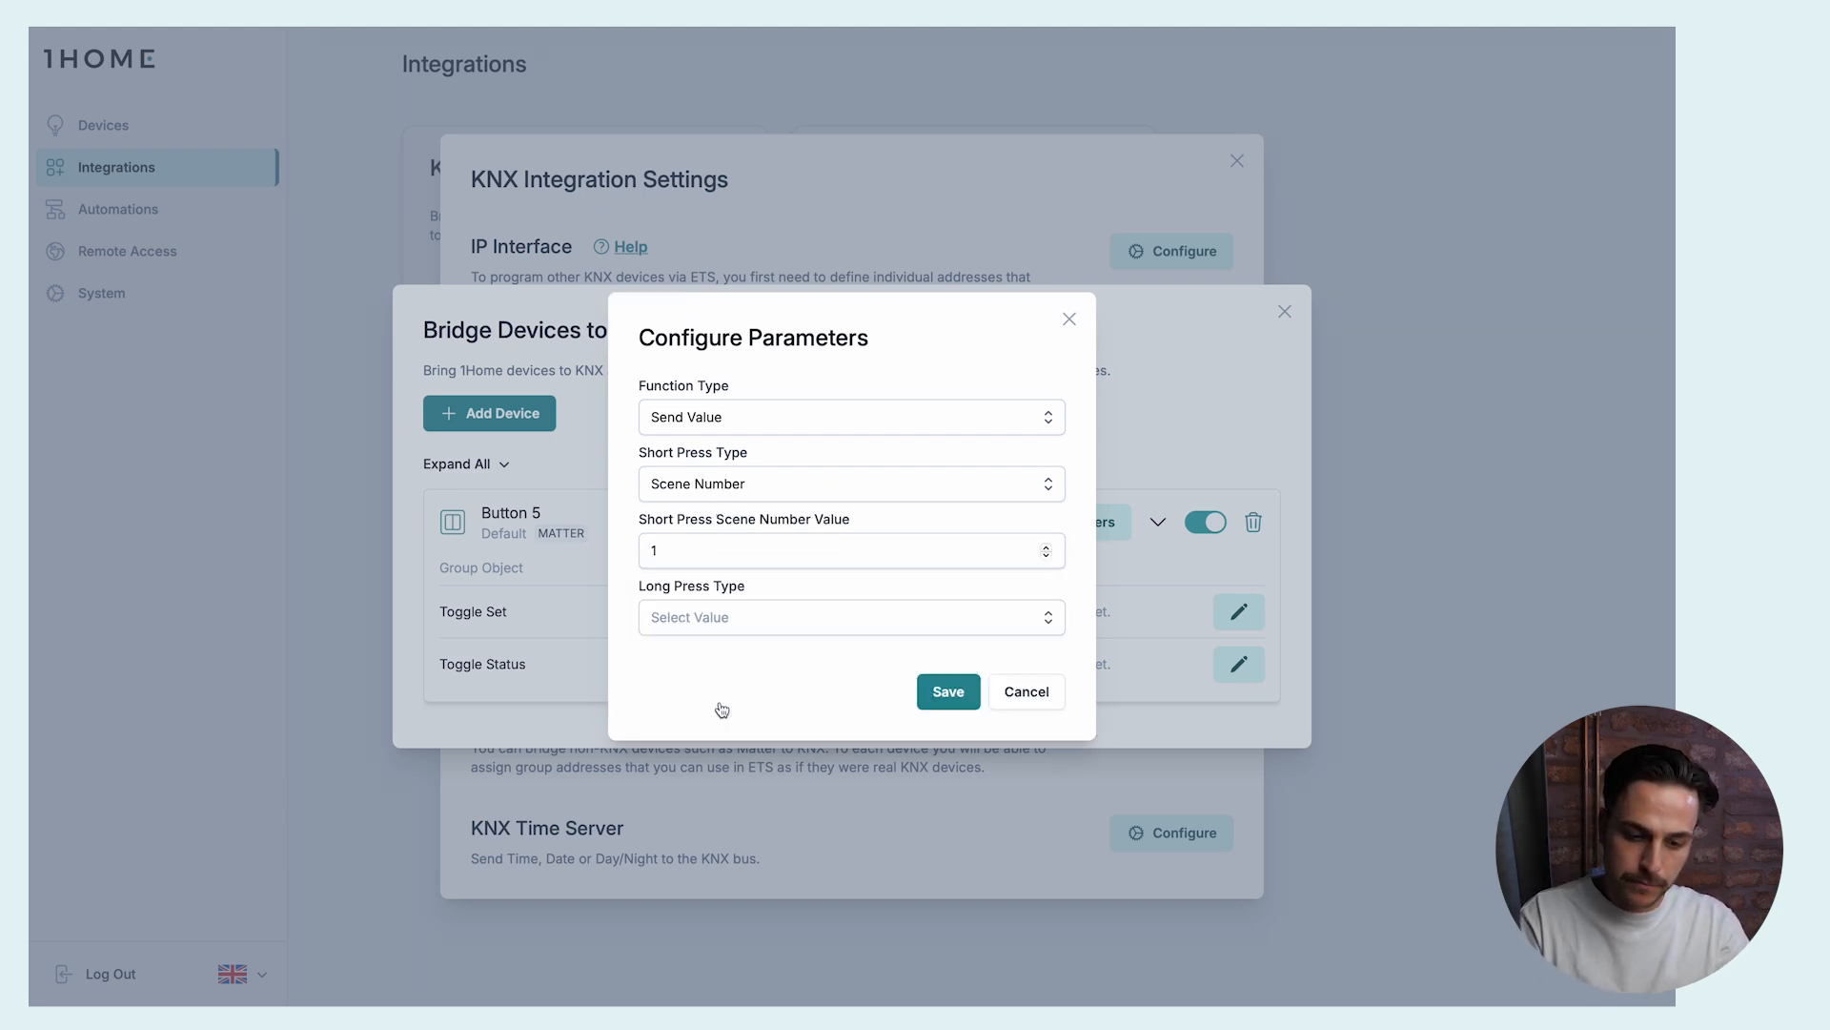
left_click(802, 631)
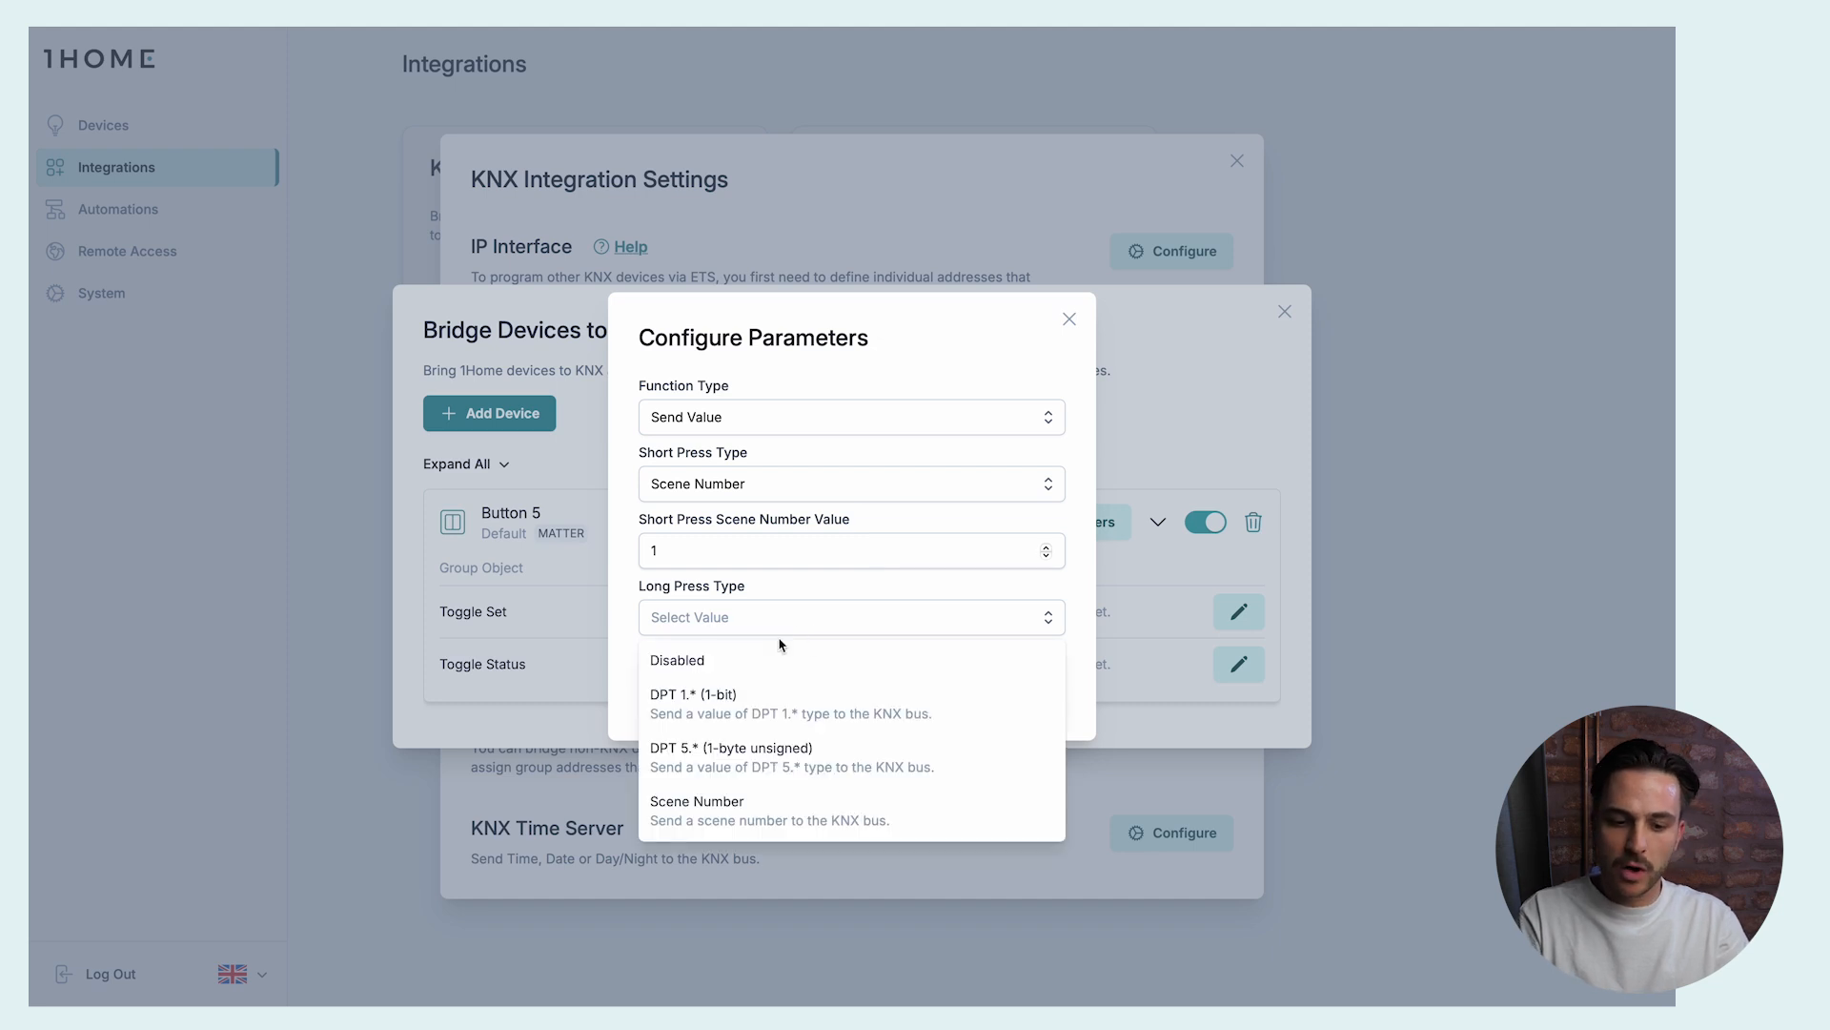
left_click(790, 711)
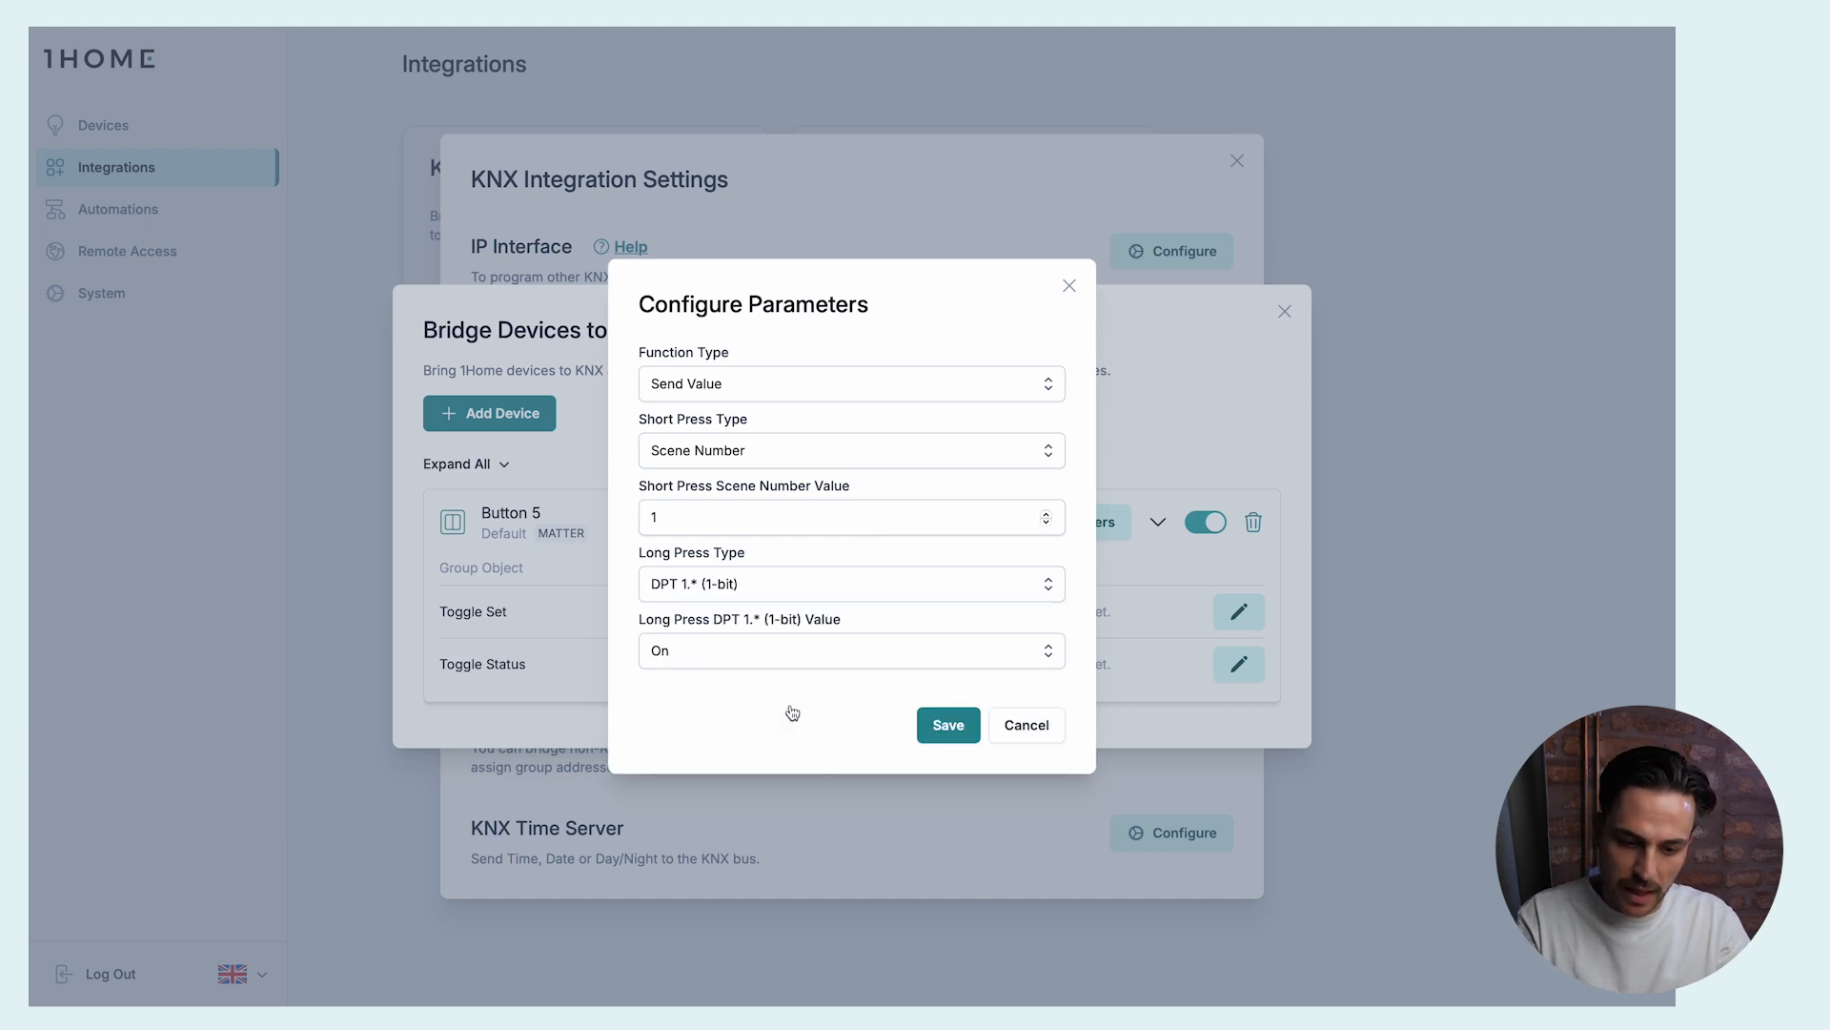
left_click(946, 726)
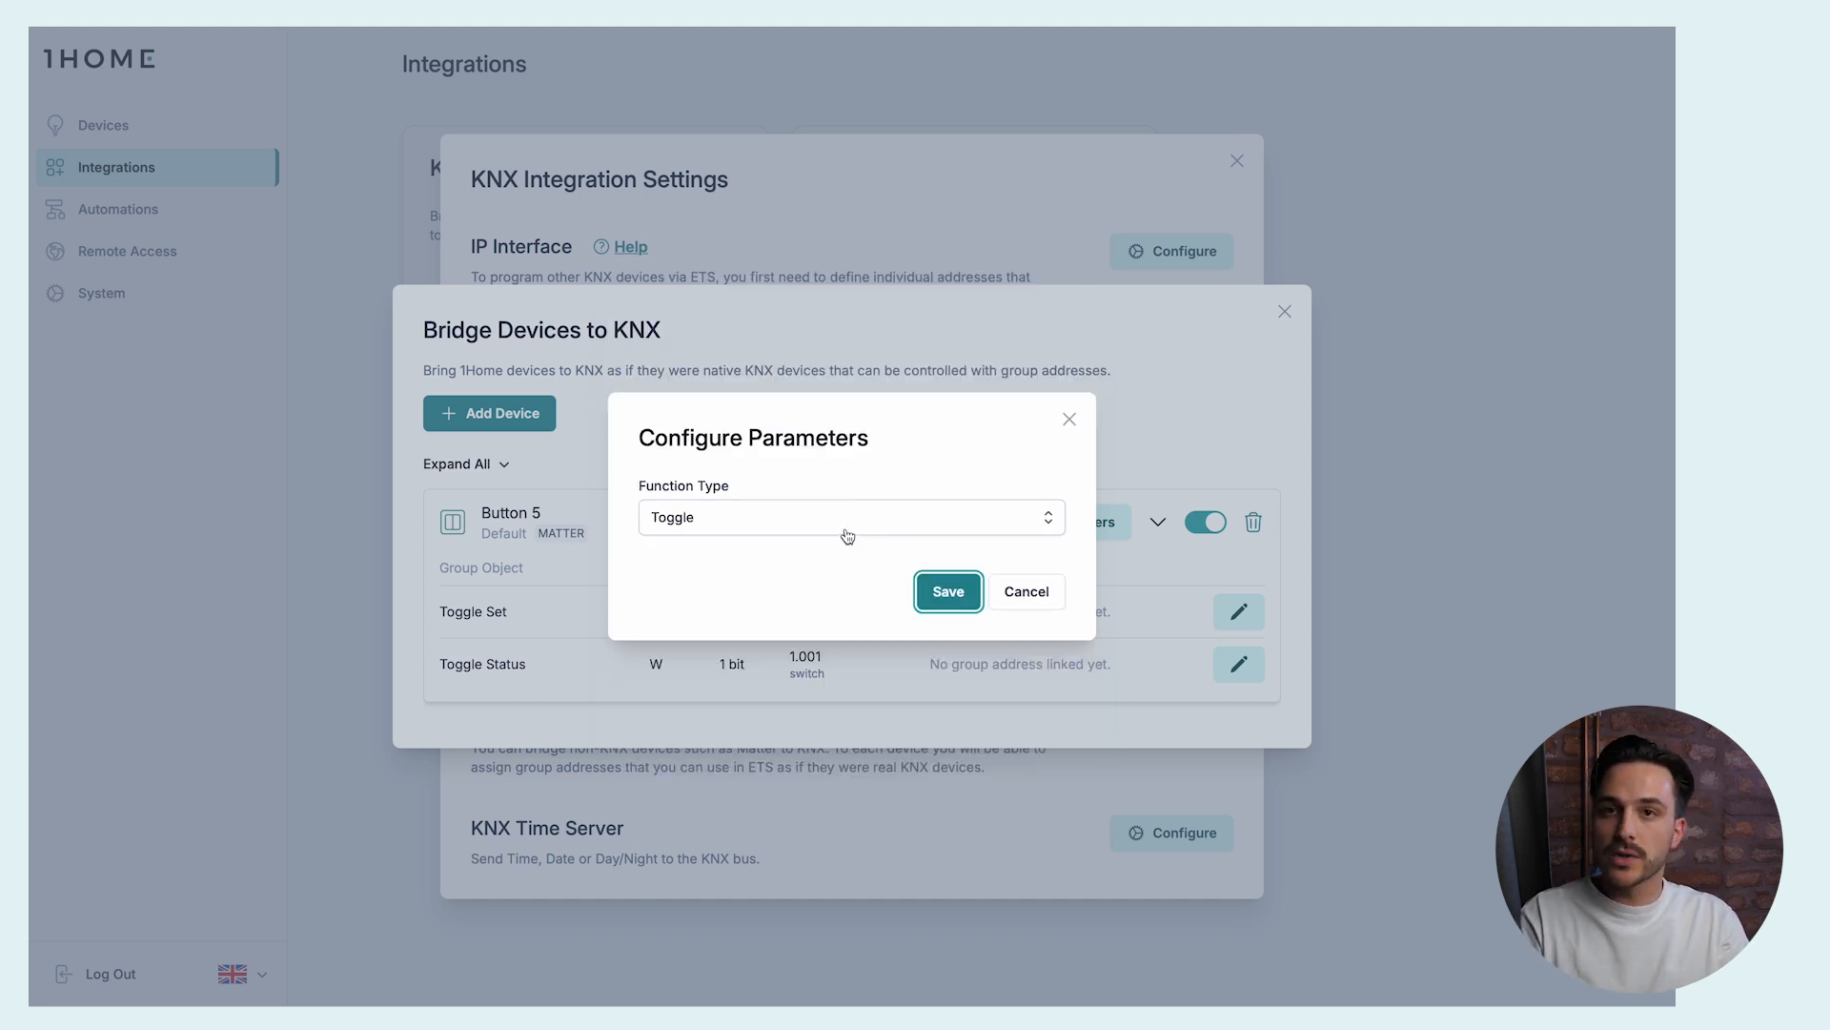
left_click(947, 600)
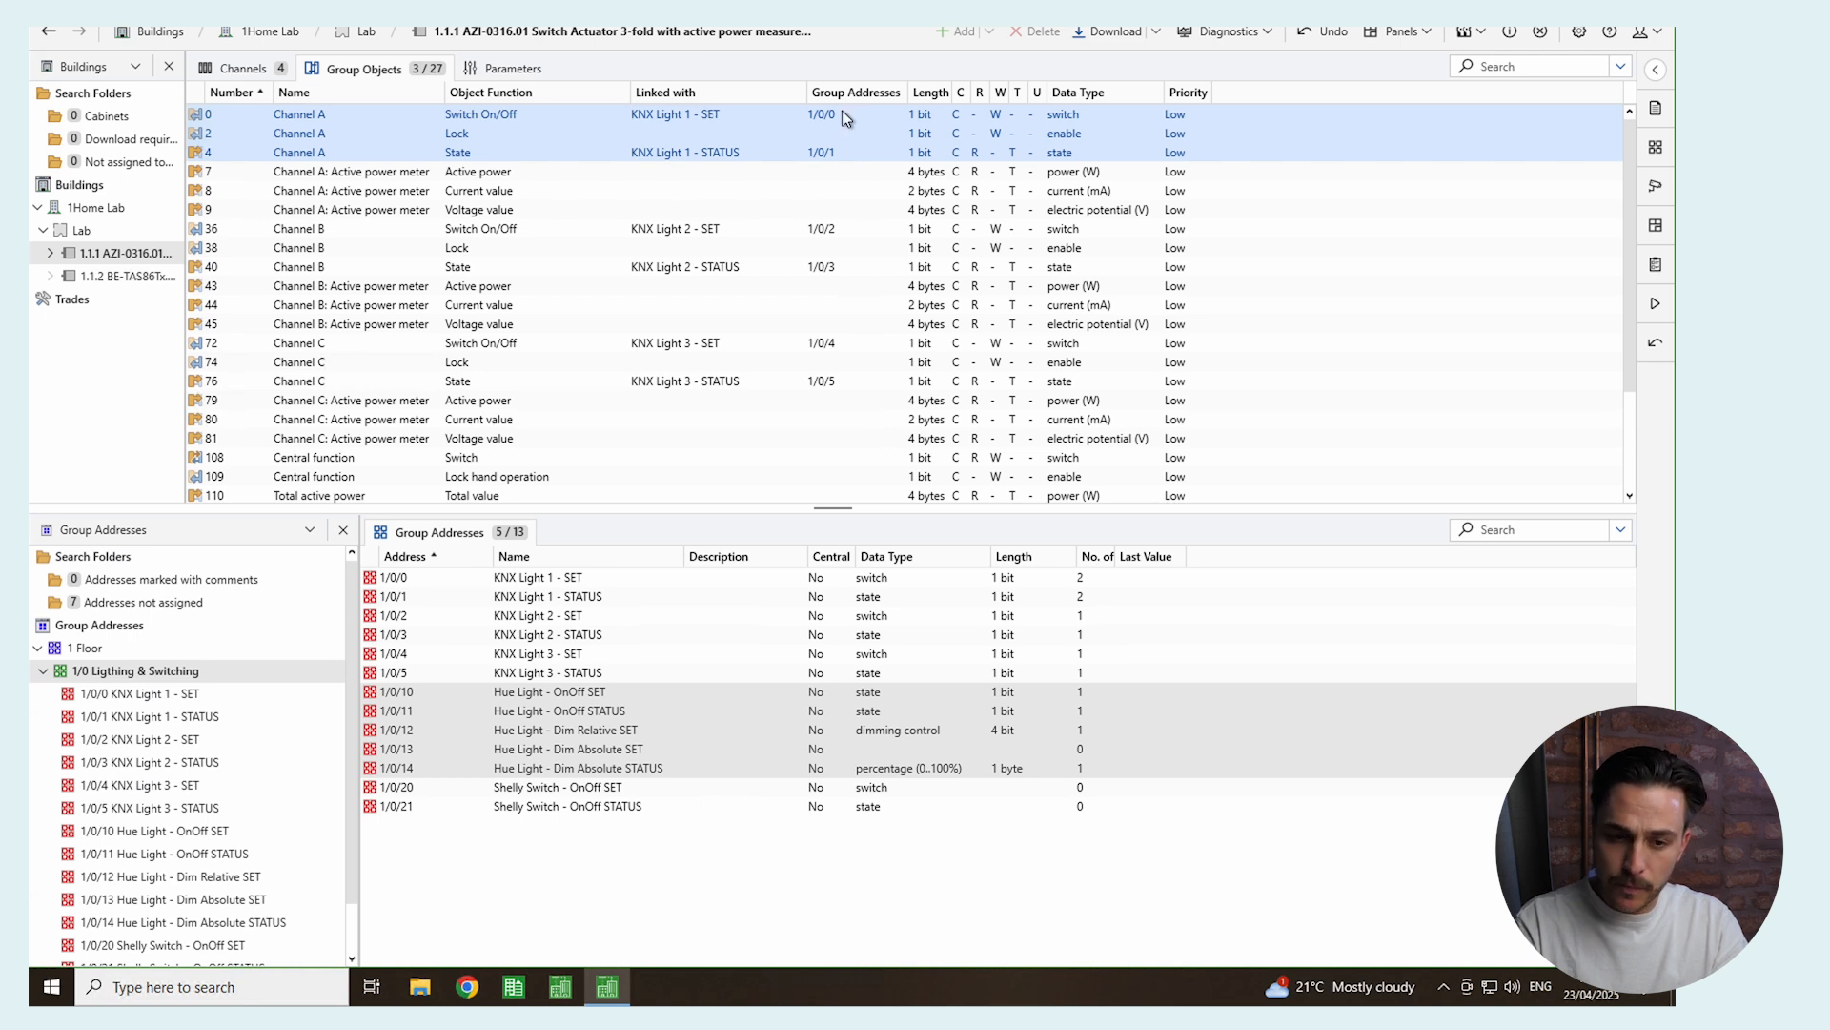
- Link Button 5's Toggle Set object to the existing group address 1/0/0 KNX Light 1 - SET through the TP gateway
mouse_move(830, 118)
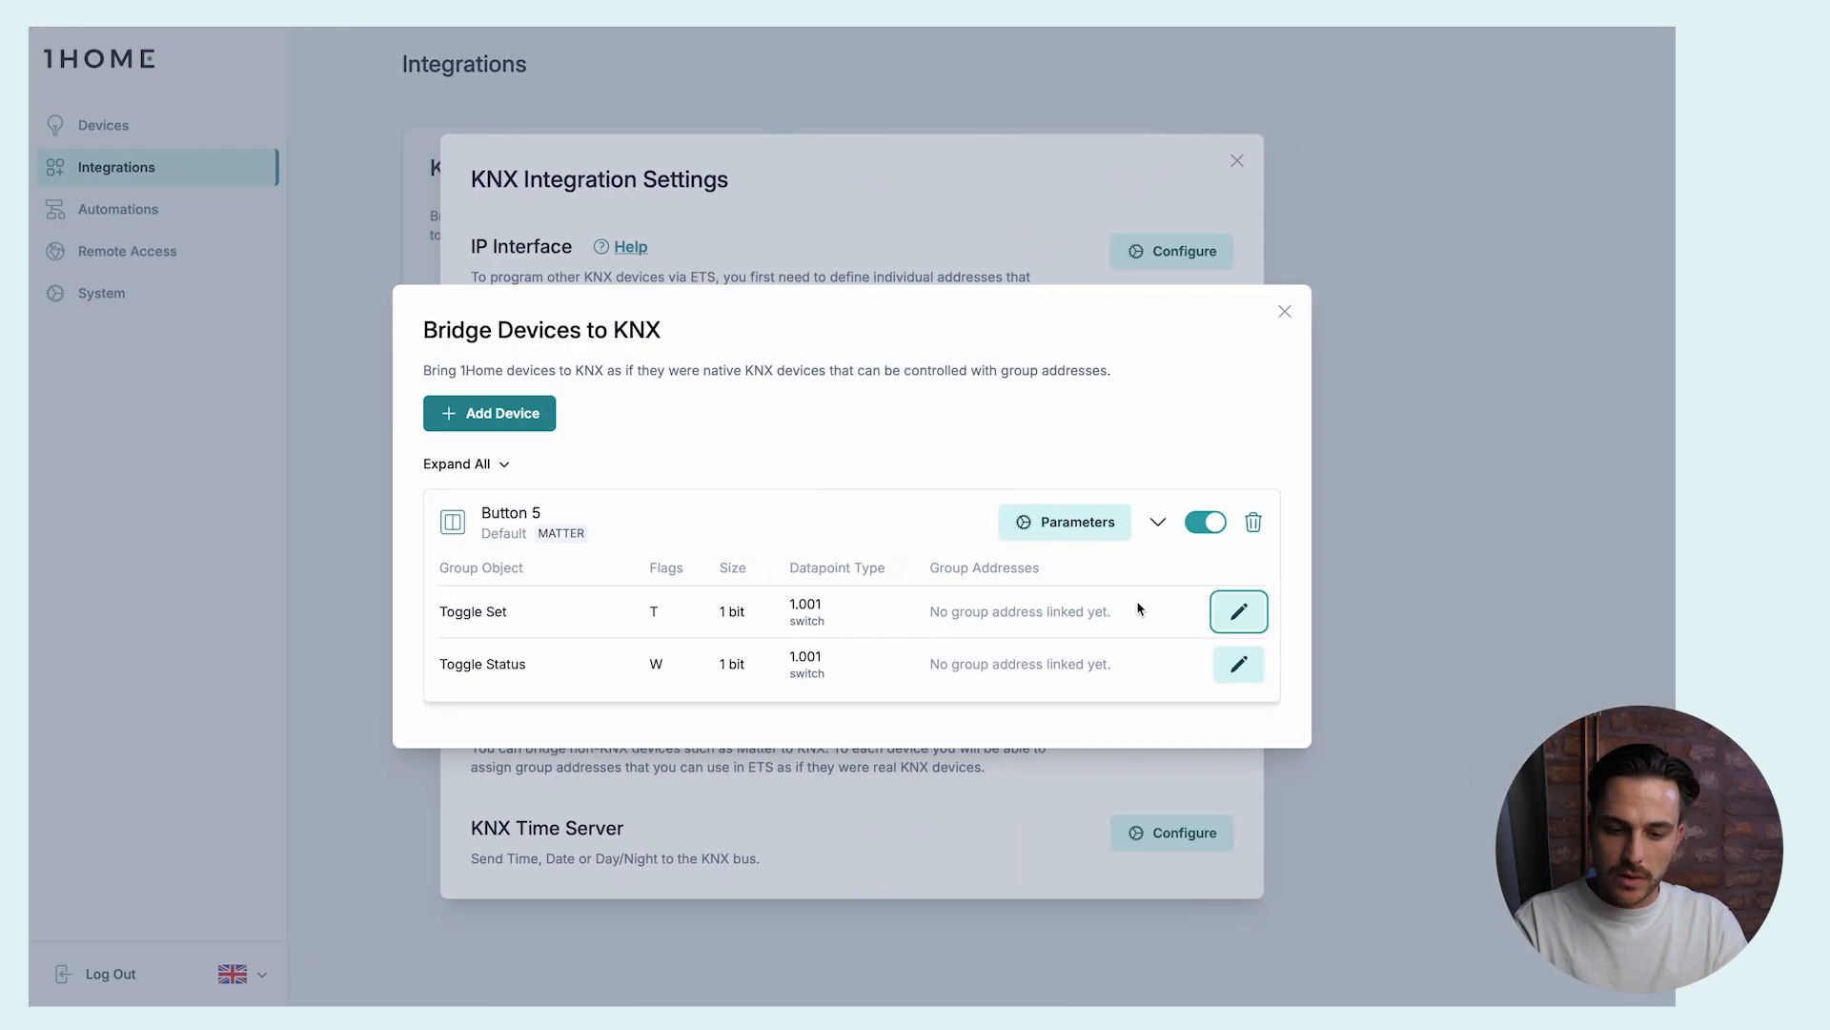
left_click(1239, 612)
left_click(683, 491)
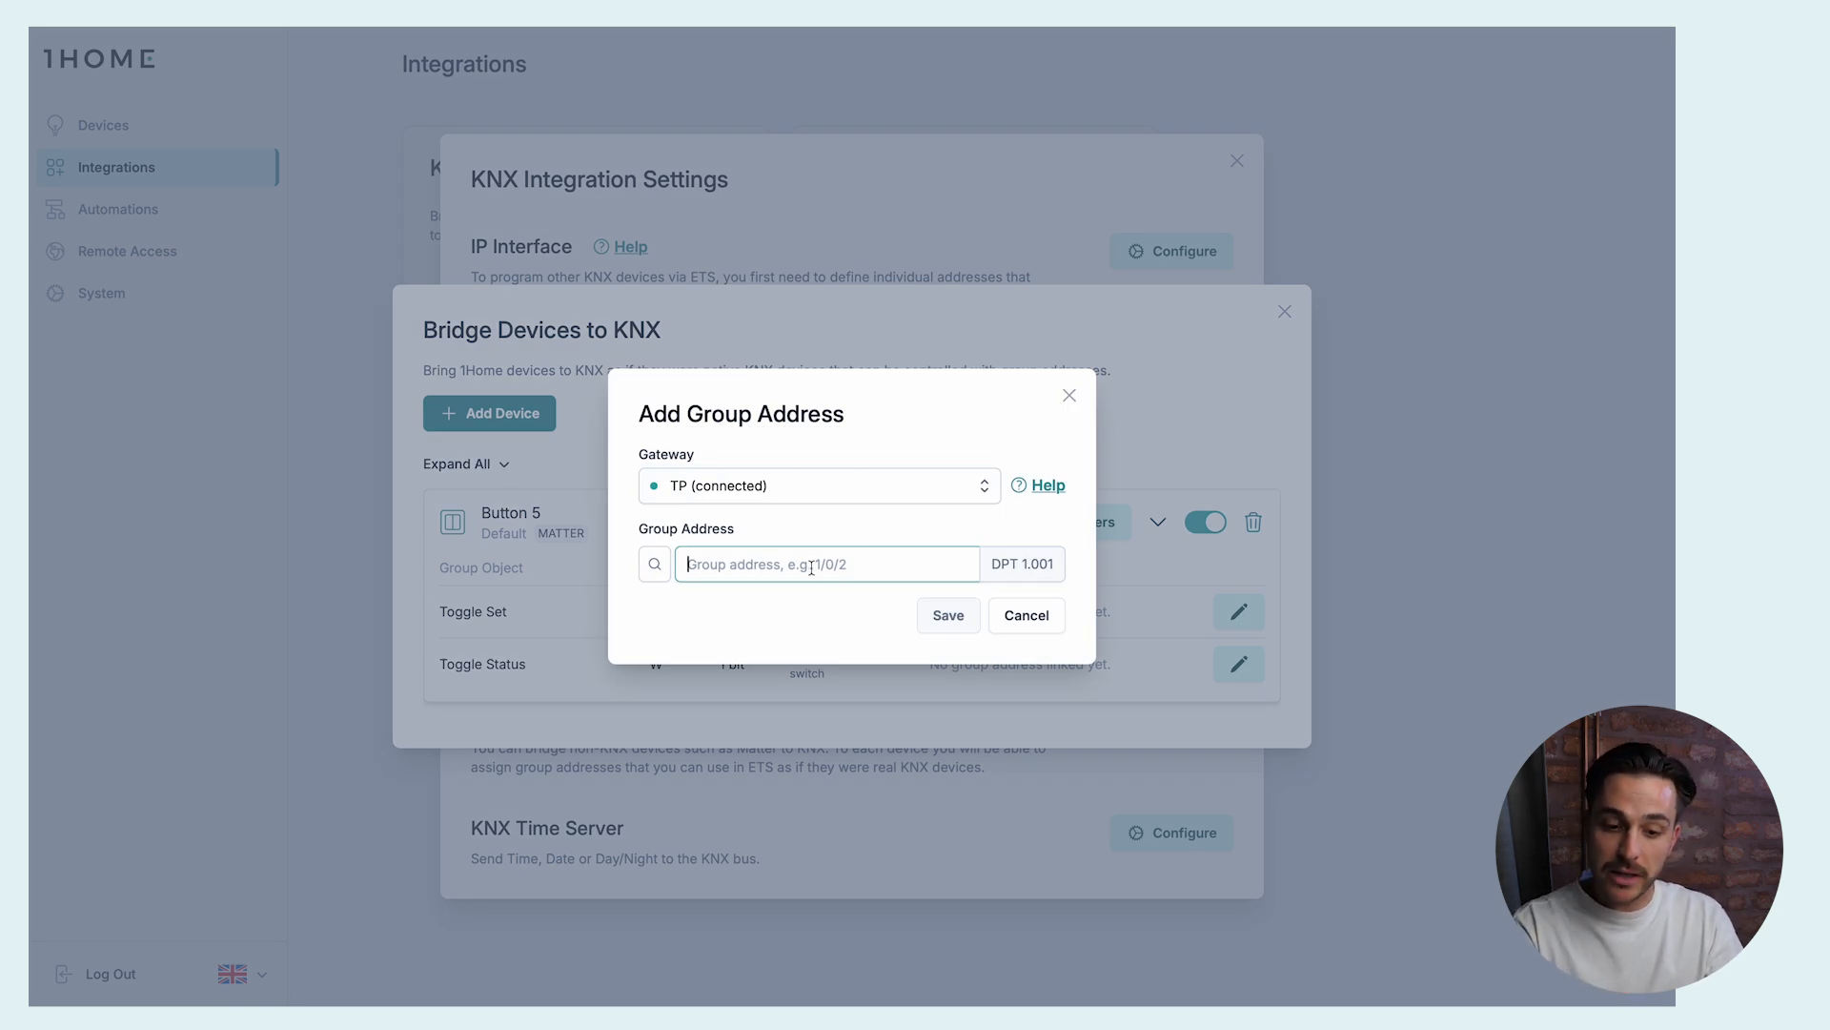
left_click(654, 566)
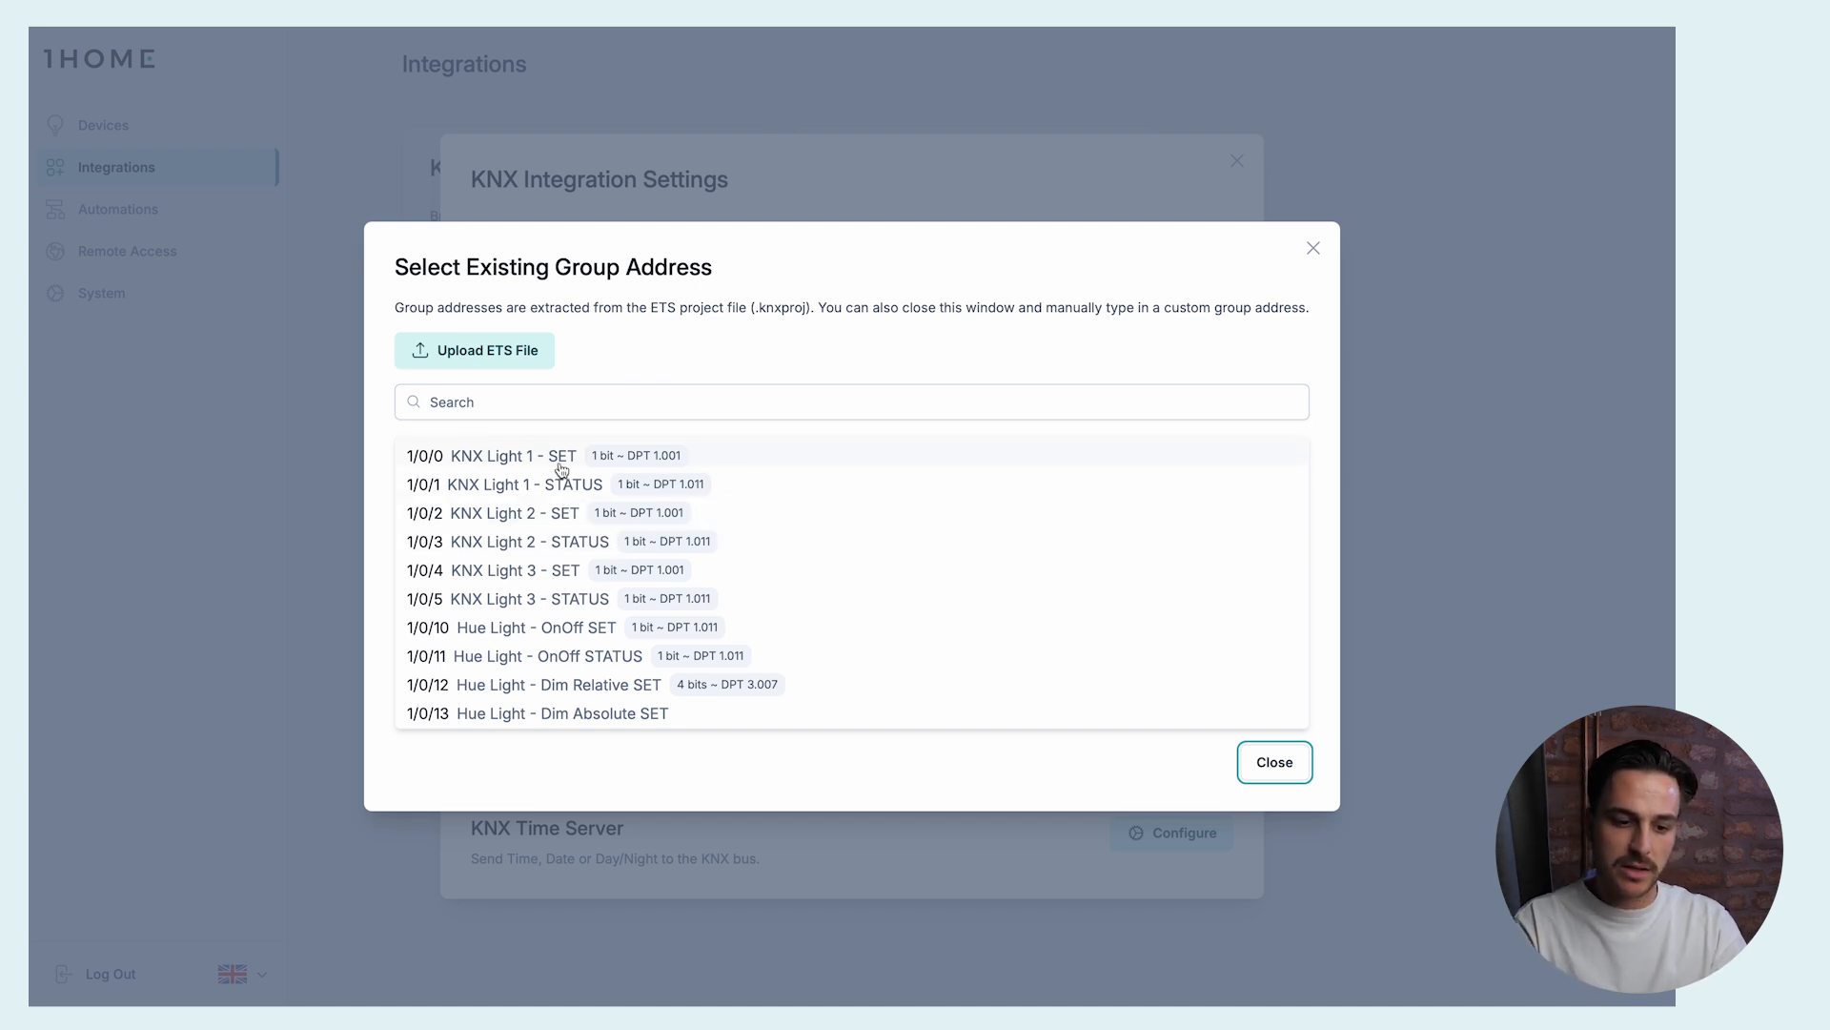
scroll(553, 569, "down", 2)
scroll(563, 534, "up", 2)
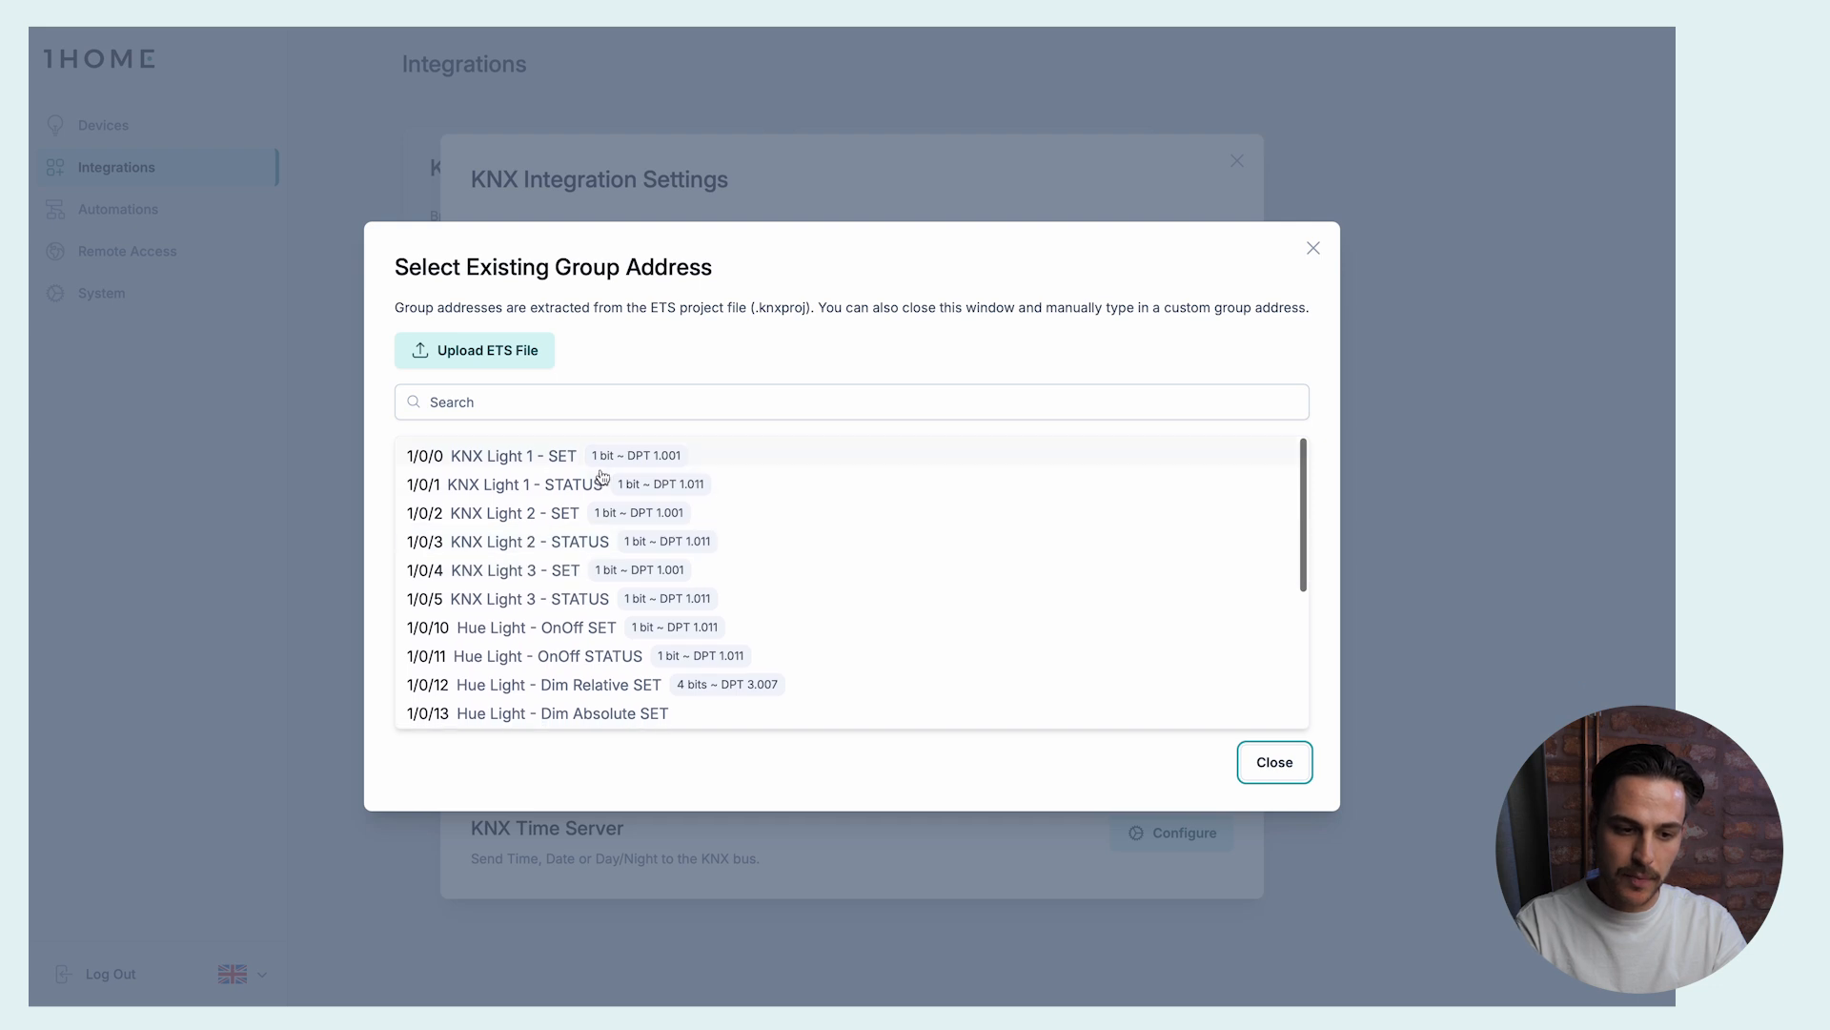
left_click(486, 461)
left_click(953, 624)
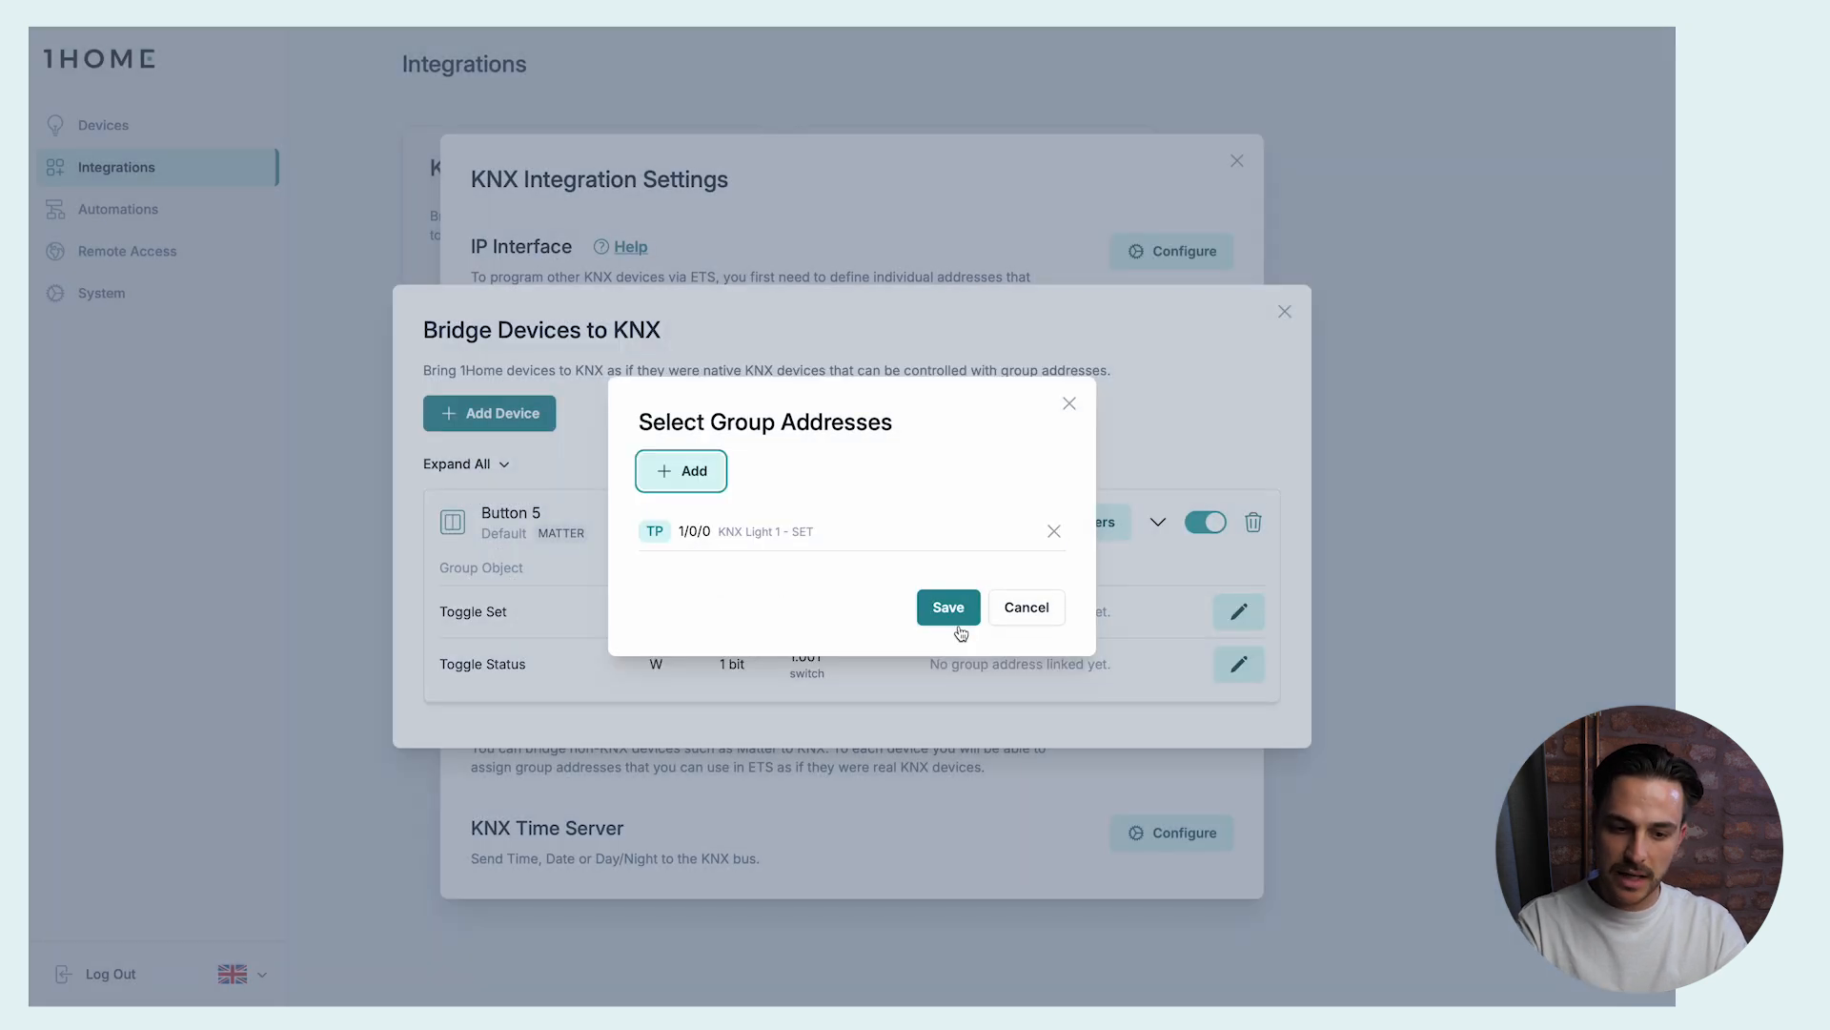
left_click(949, 615)
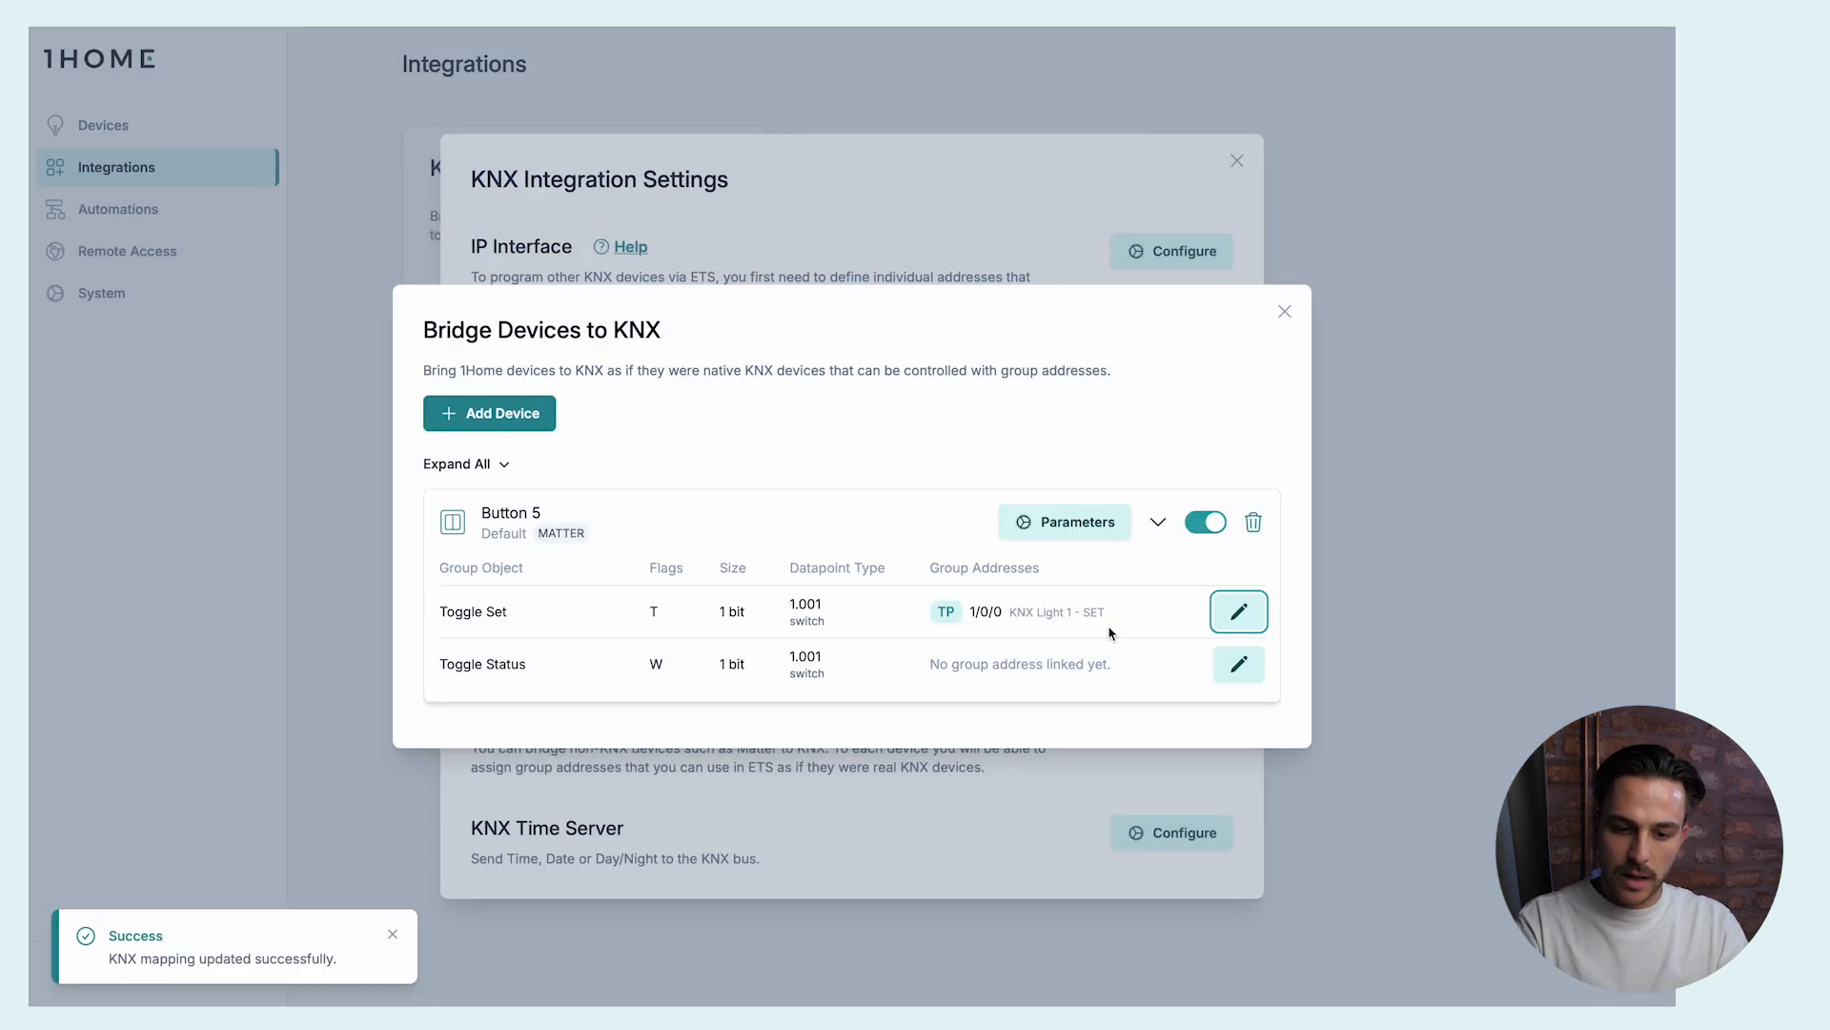
- Link Button 5's Toggle Status object to the existing group address 1/0/1 KNX Light 1 - STATUS through the TP gateway
left_click(1241, 670)
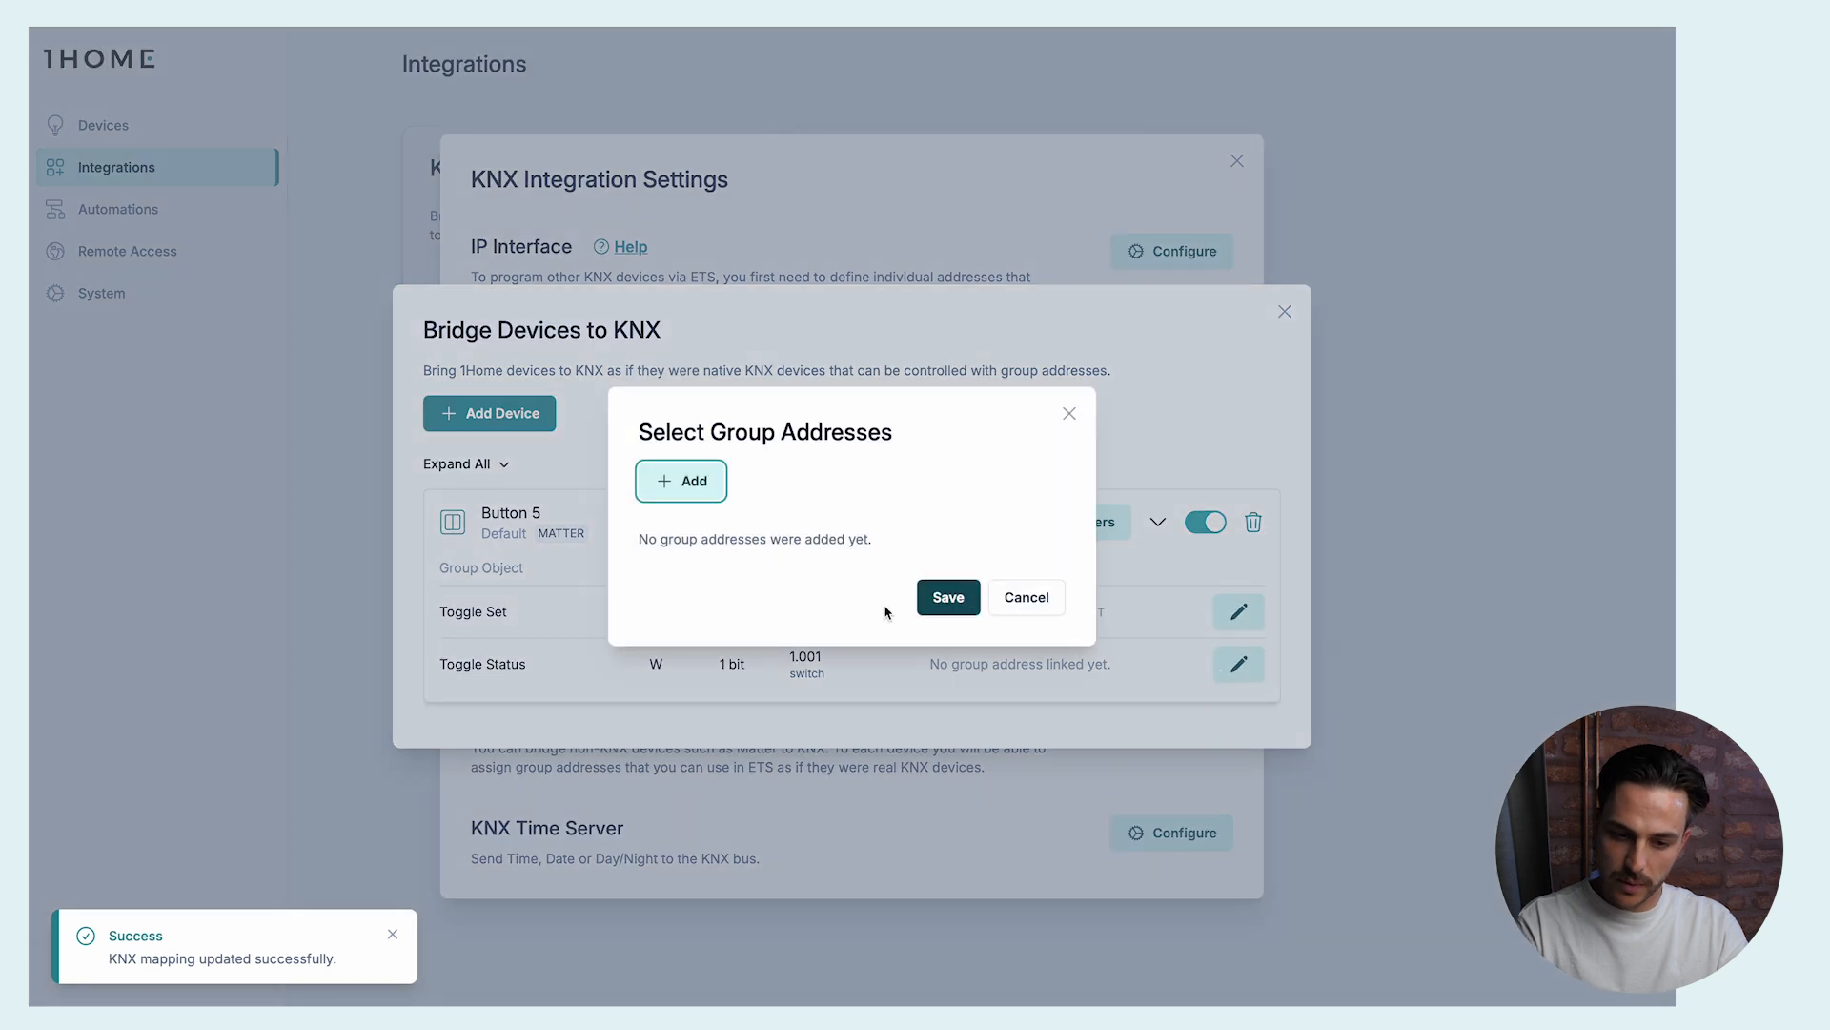
left_click(694, 486)
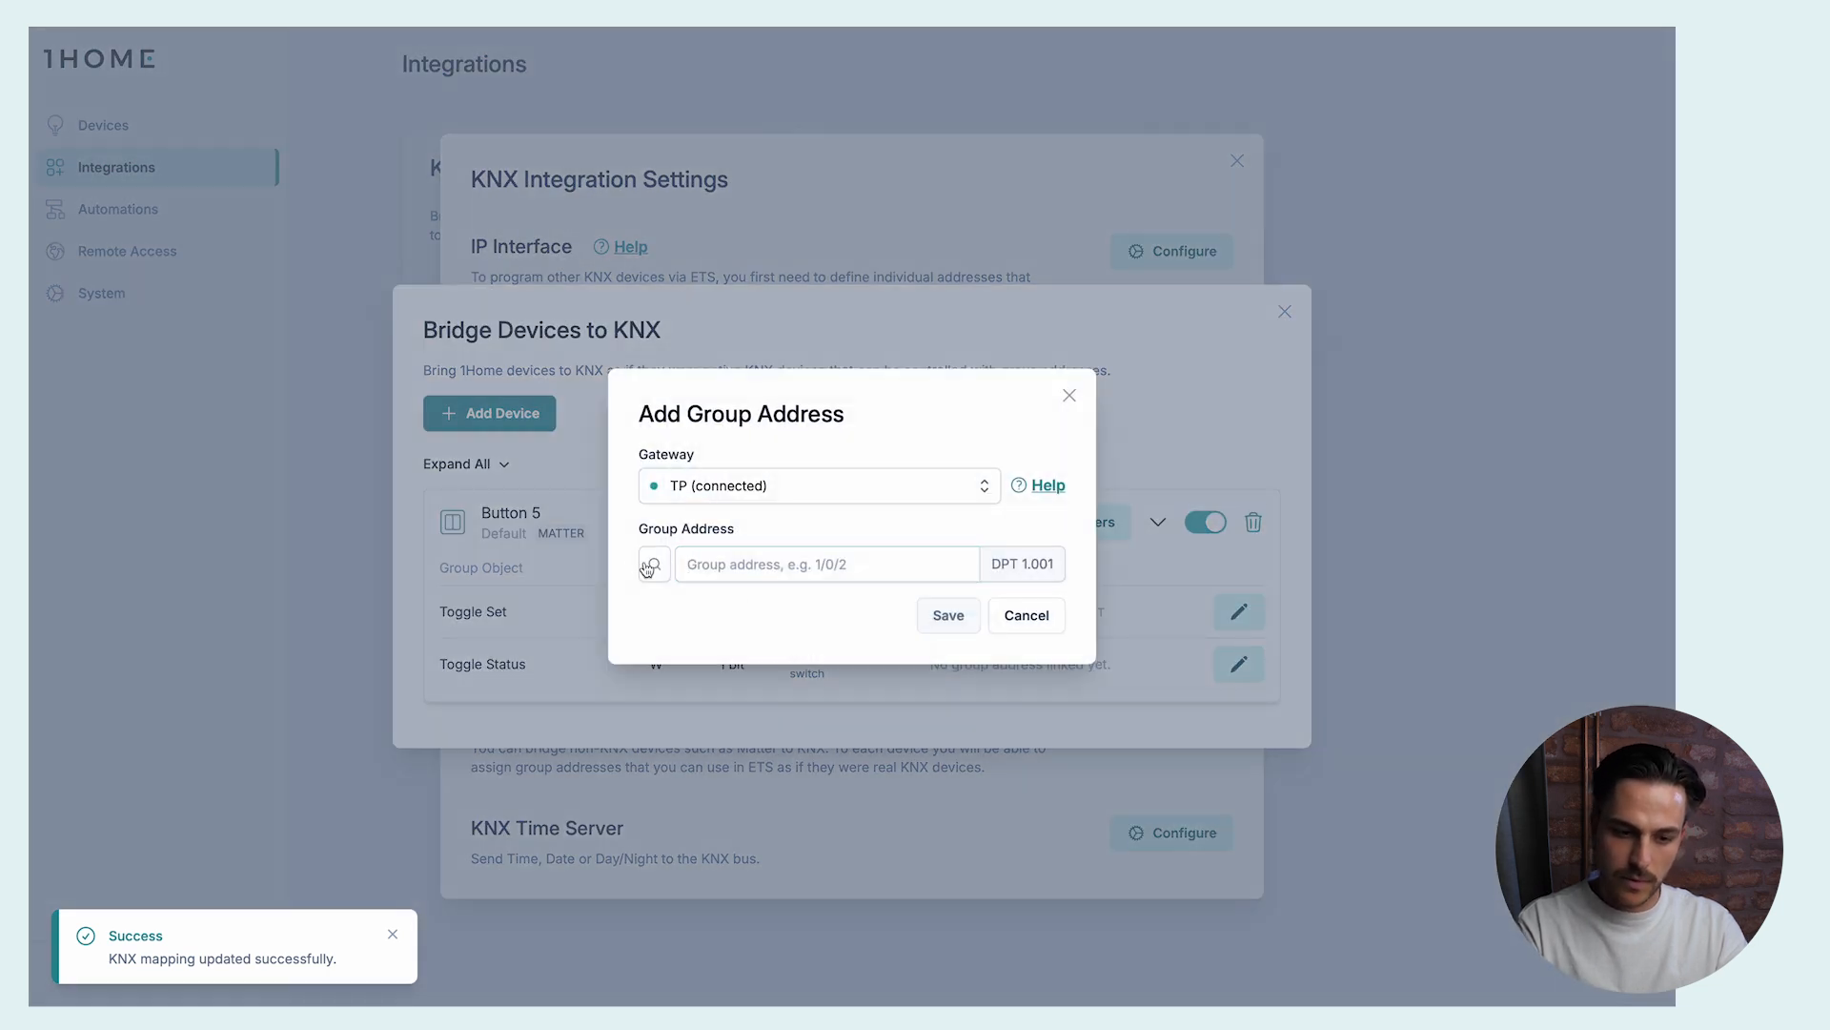
left_click(647, 569)
left_click(514, 486)
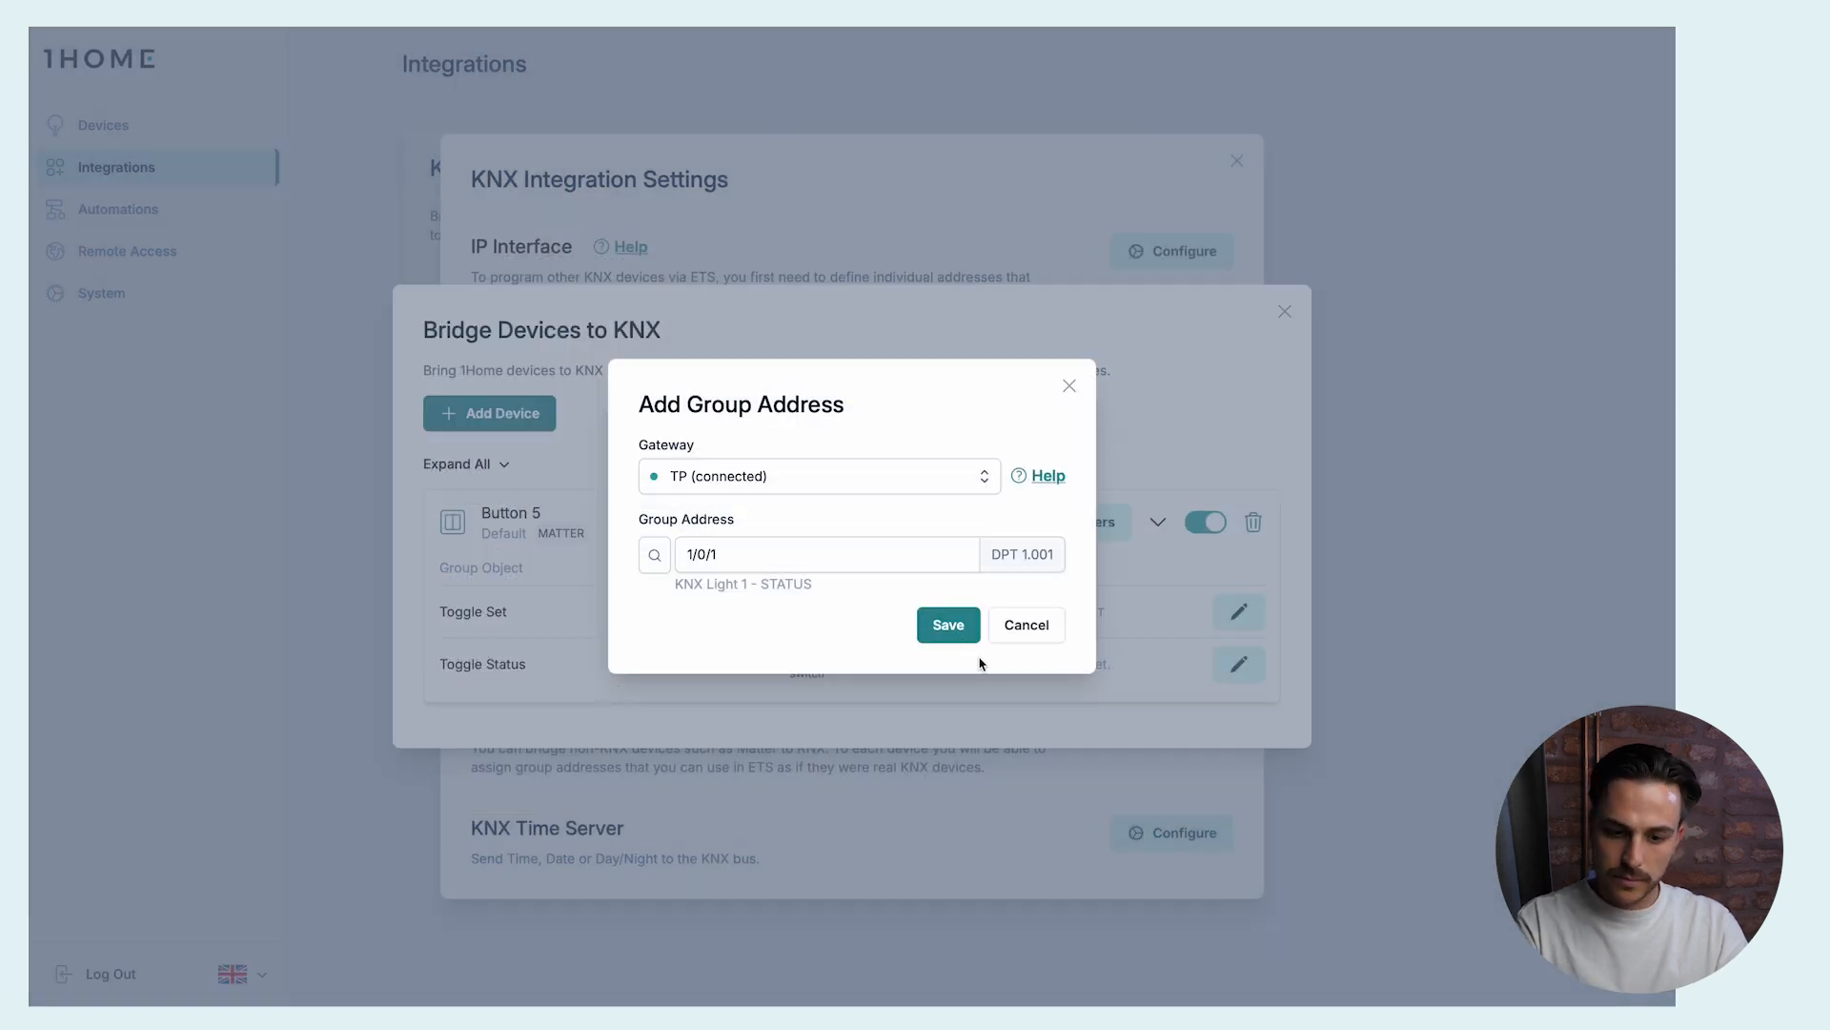
left_click(948, 624)
left_click(945, 607)
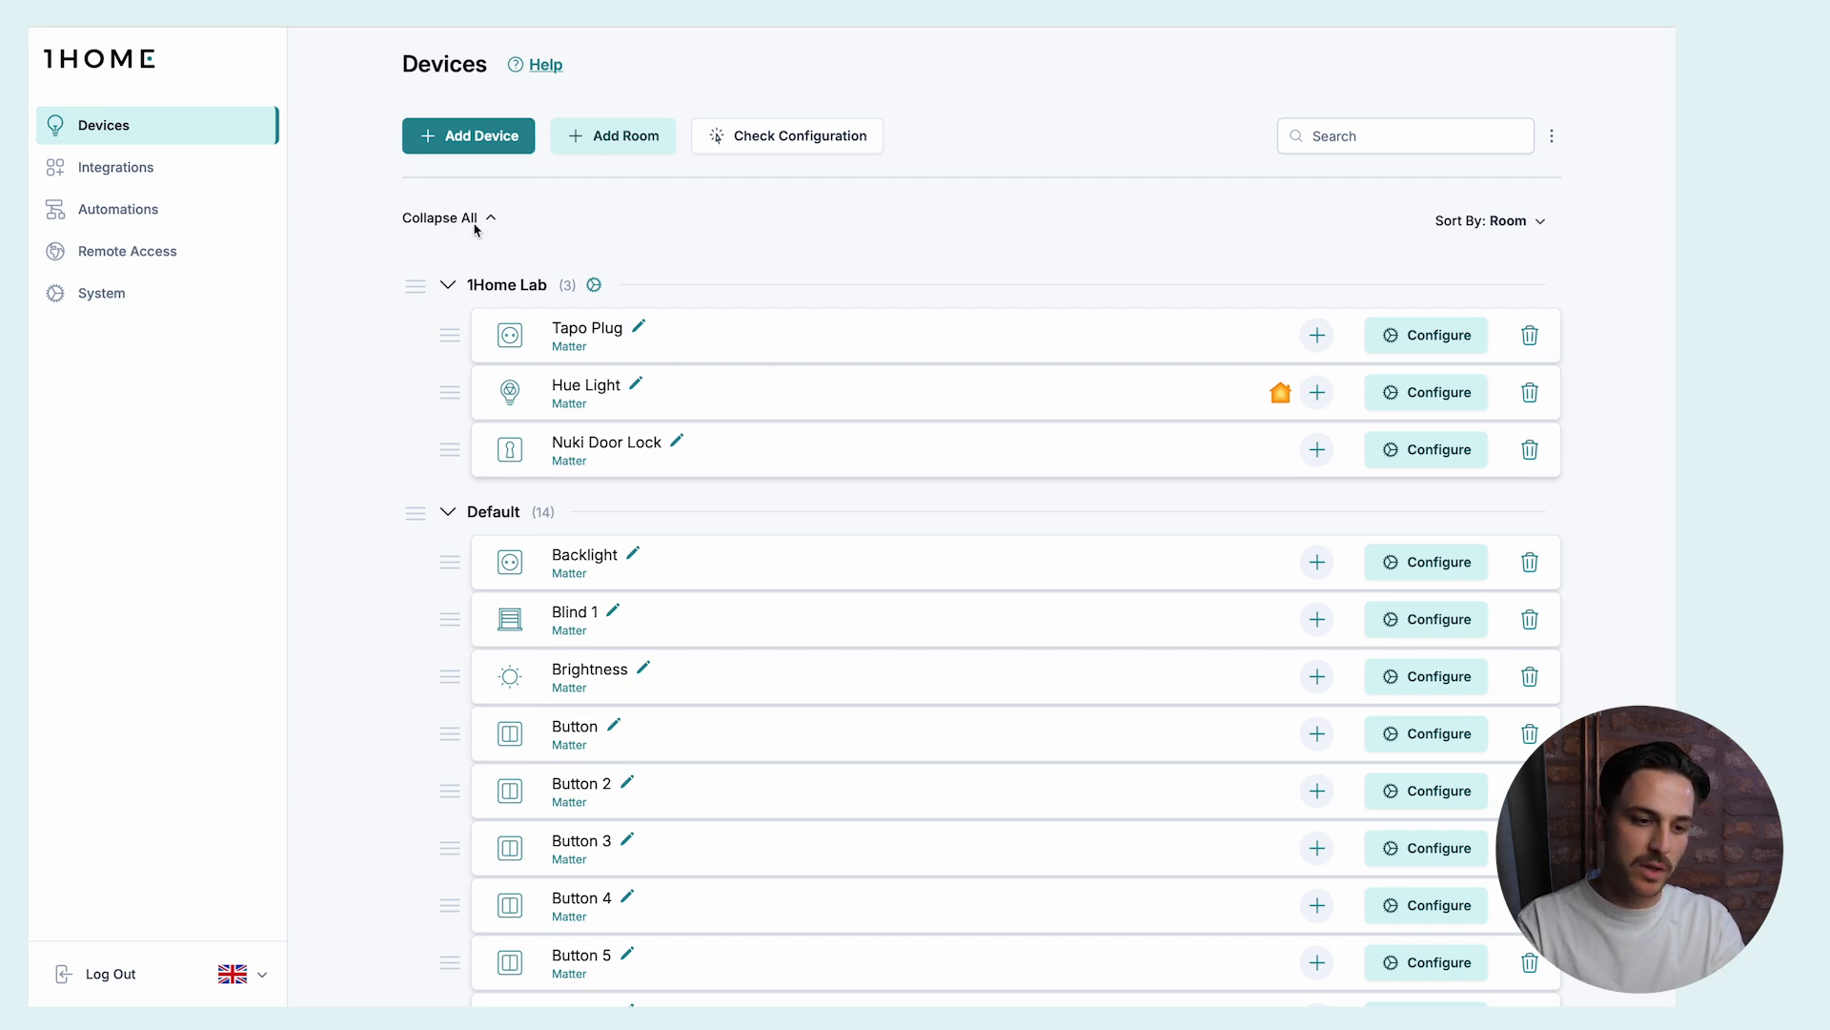
- In the KNX integration's Bridge Devices to KNX settings, bridge Hue Light from the 1Home Lab room and expand its group objects
left_click(149, 178)
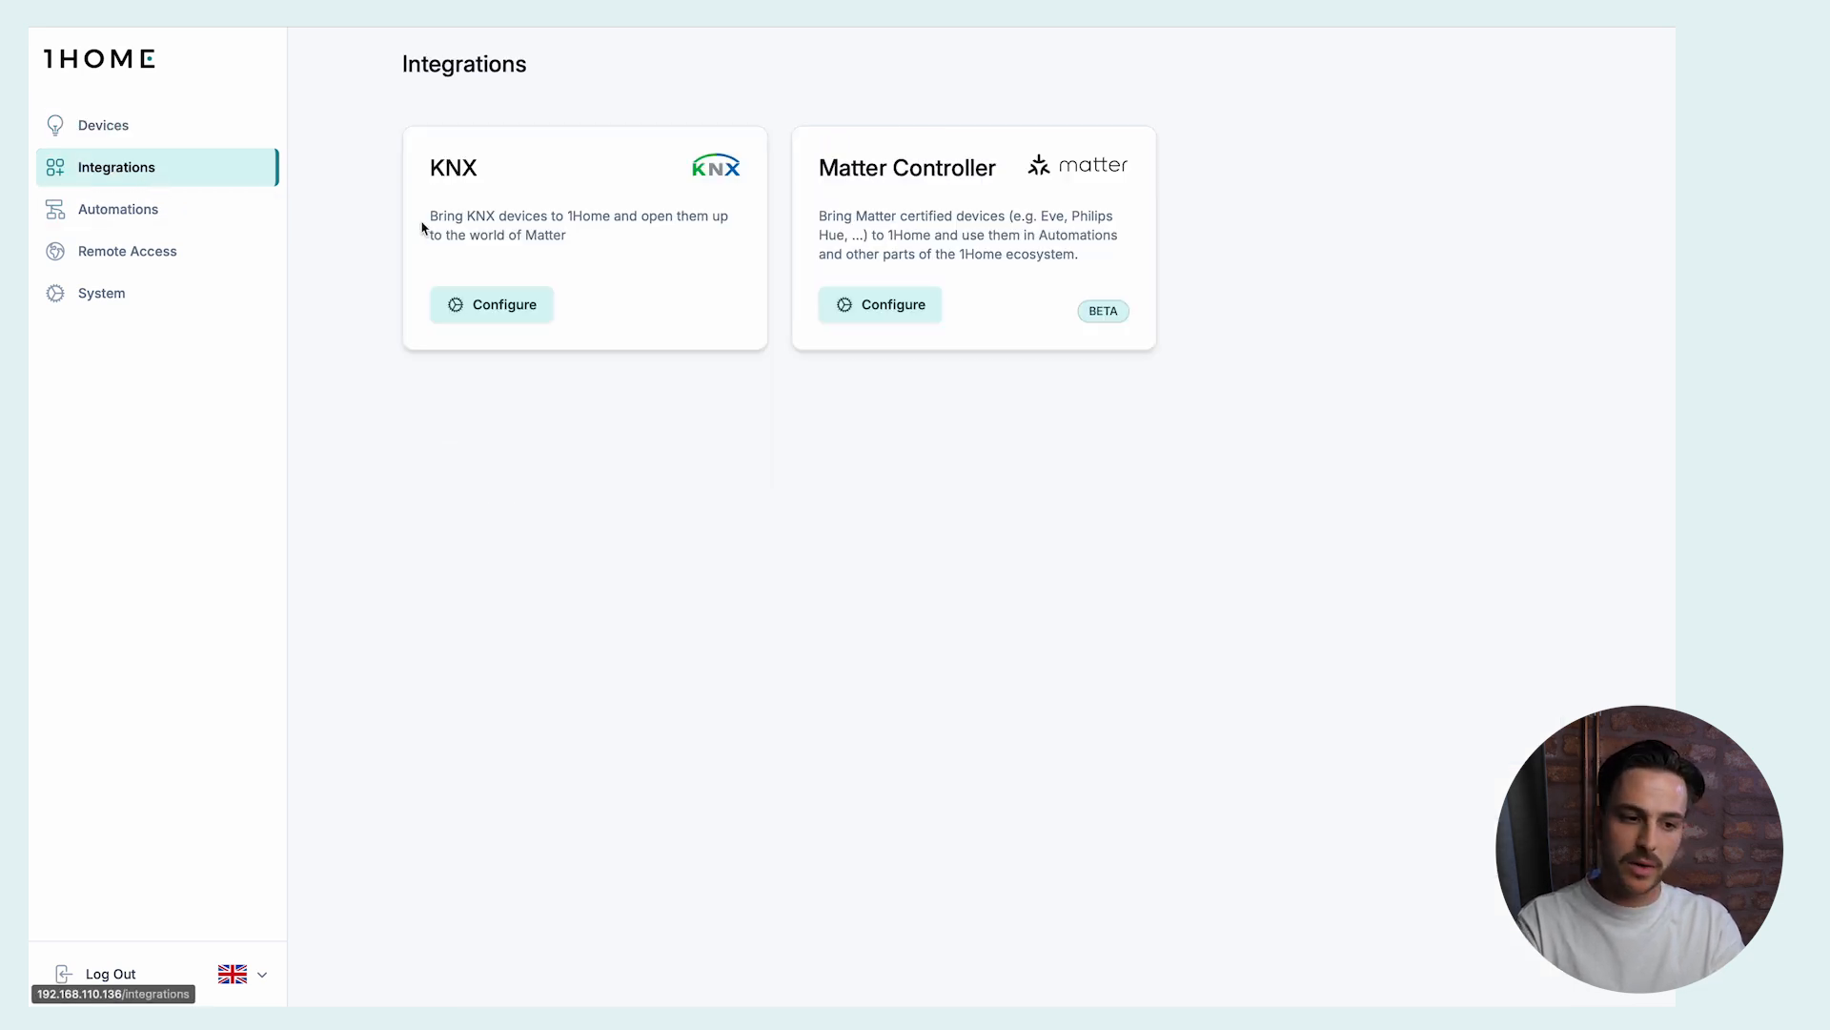
left_click(515, 305)
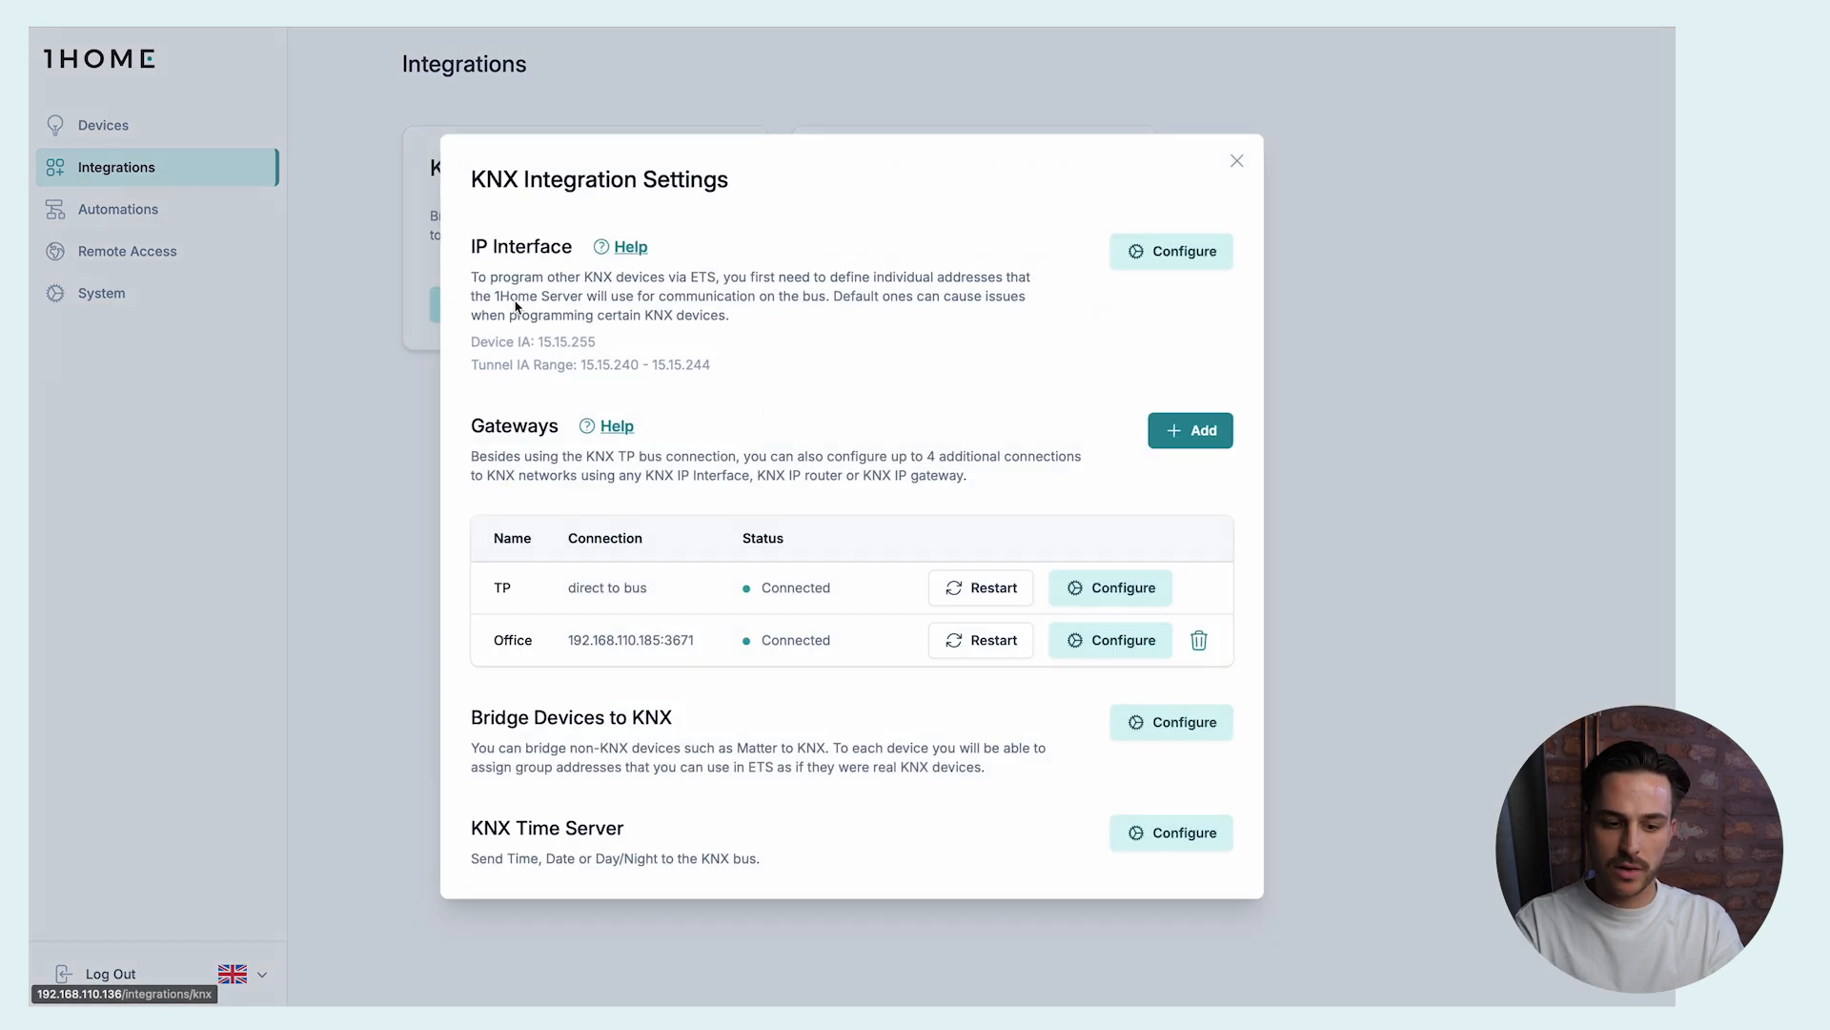
left_click(1155, 728)
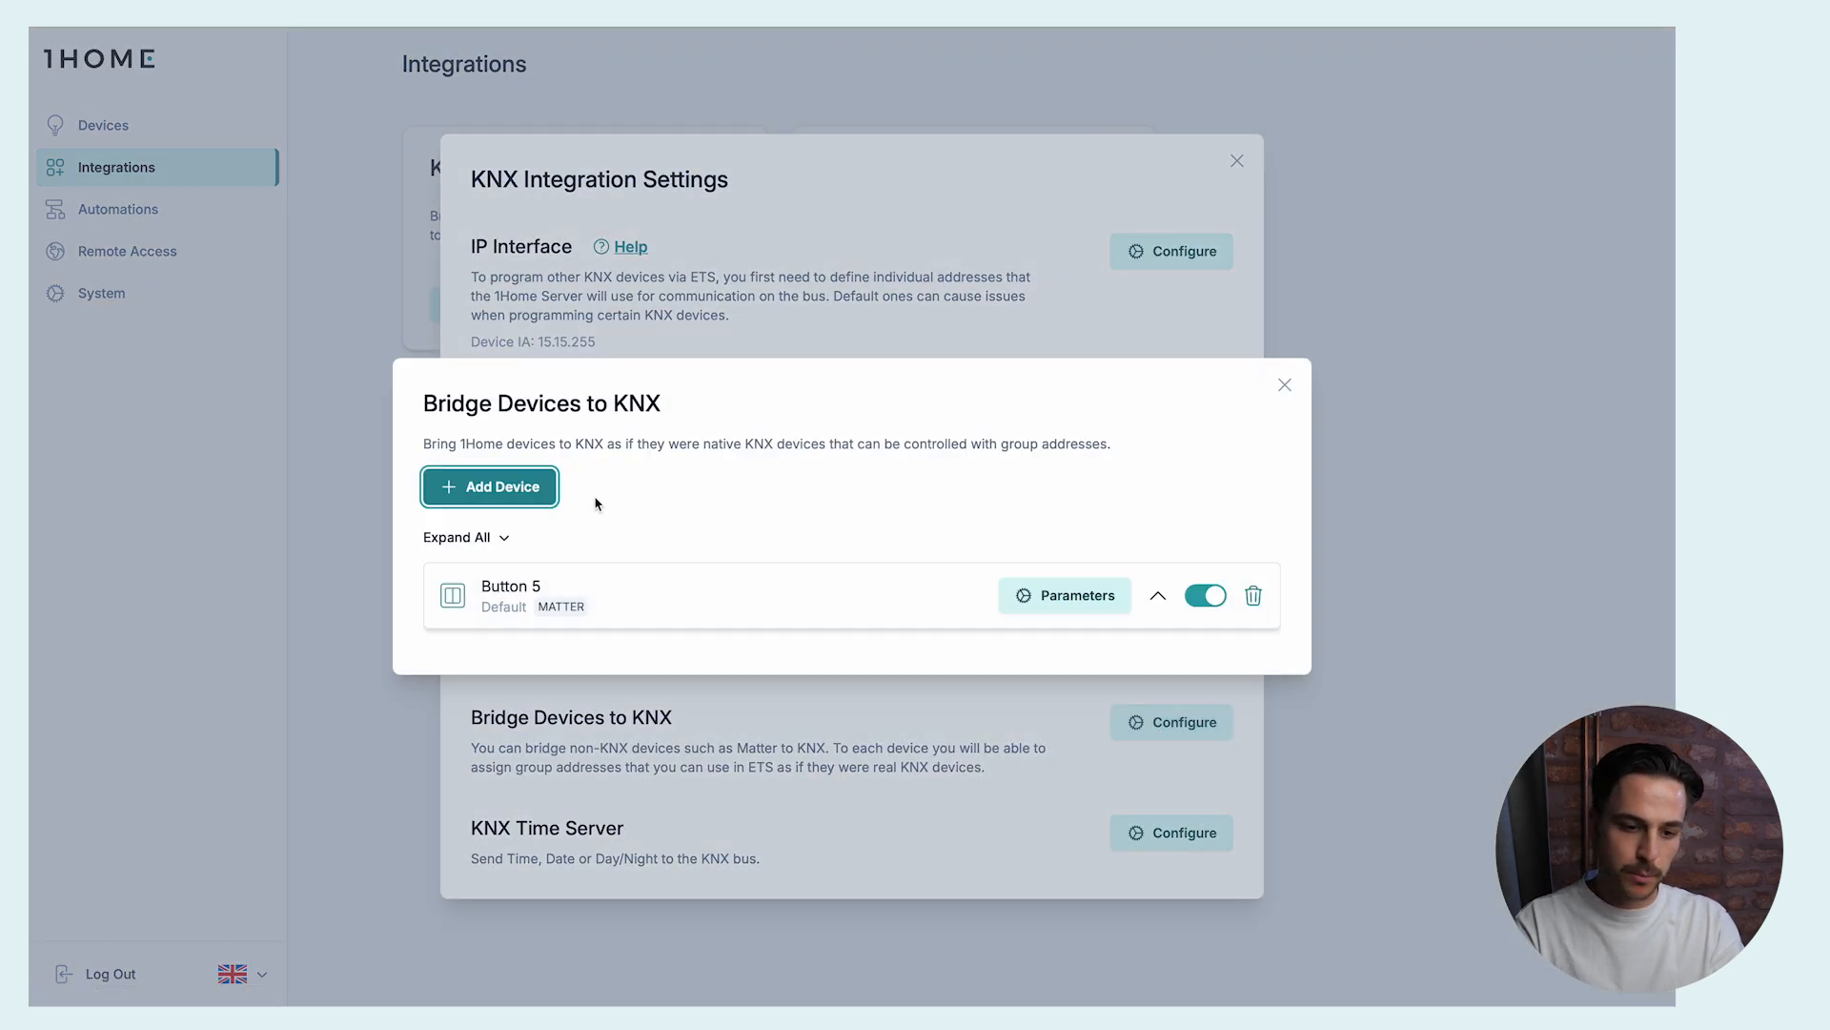
left_click(505, 488)
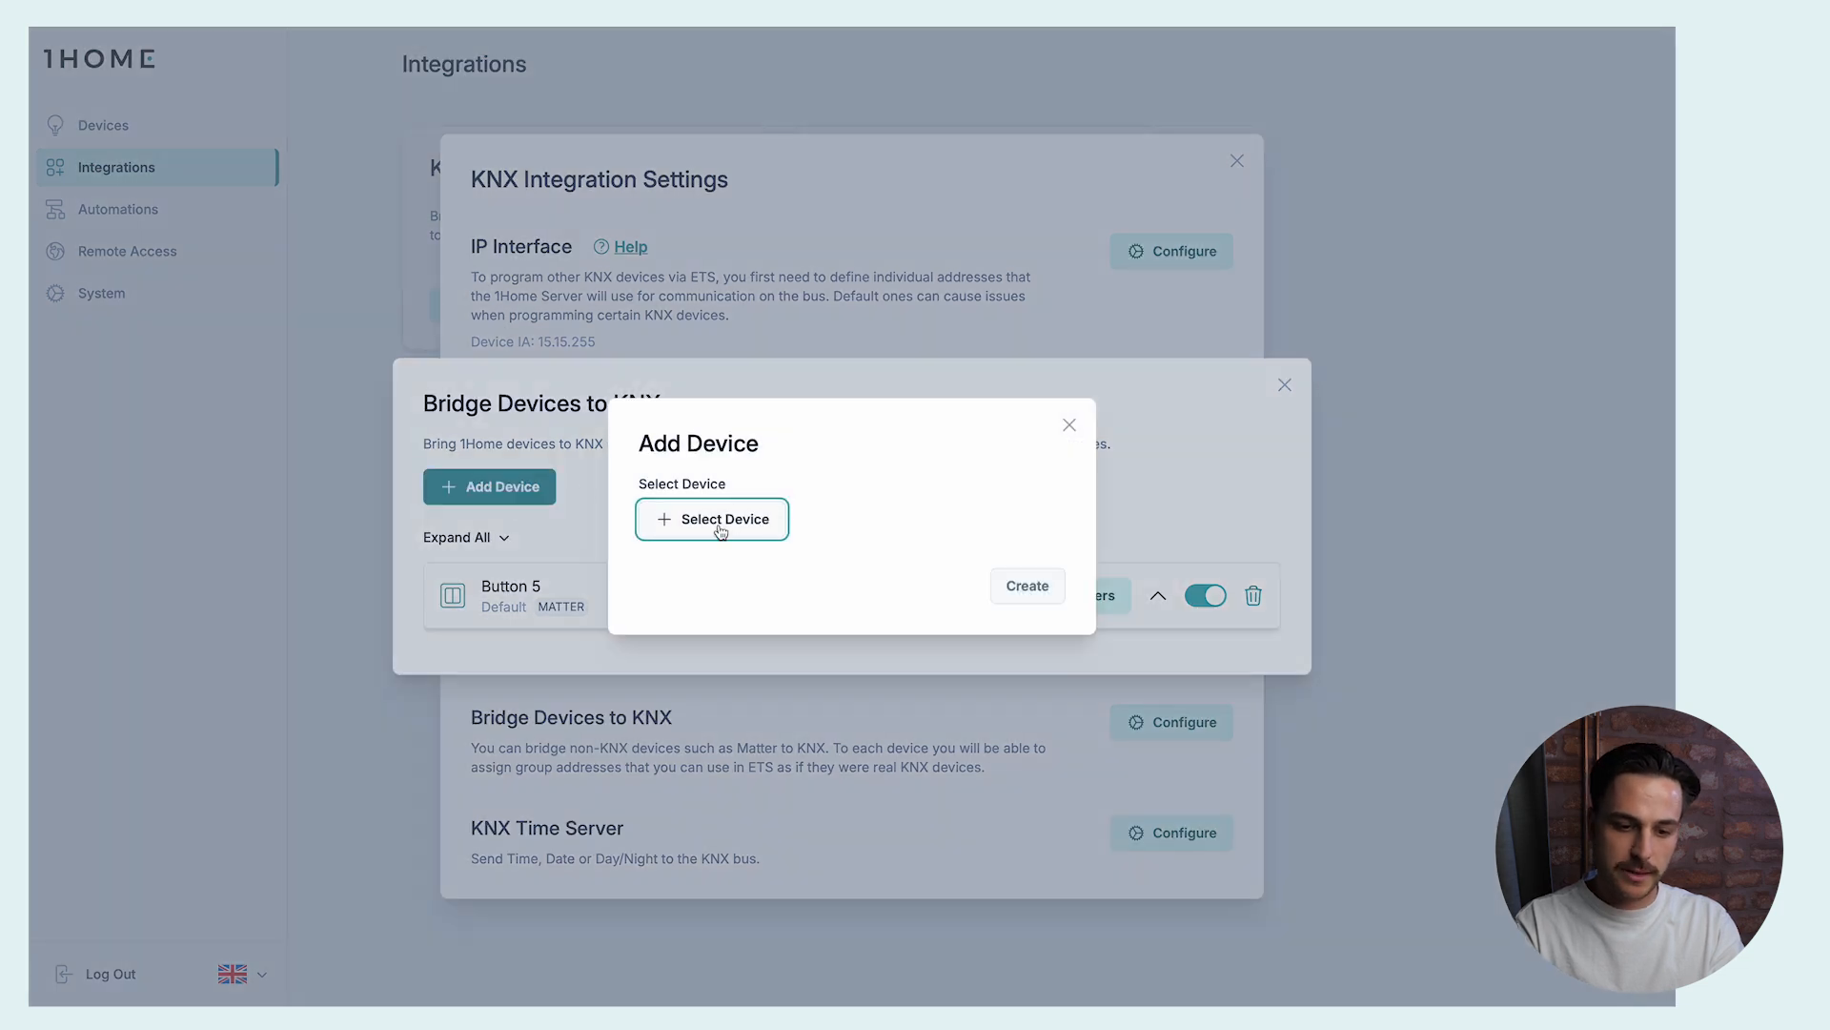
left_click(713, 520)
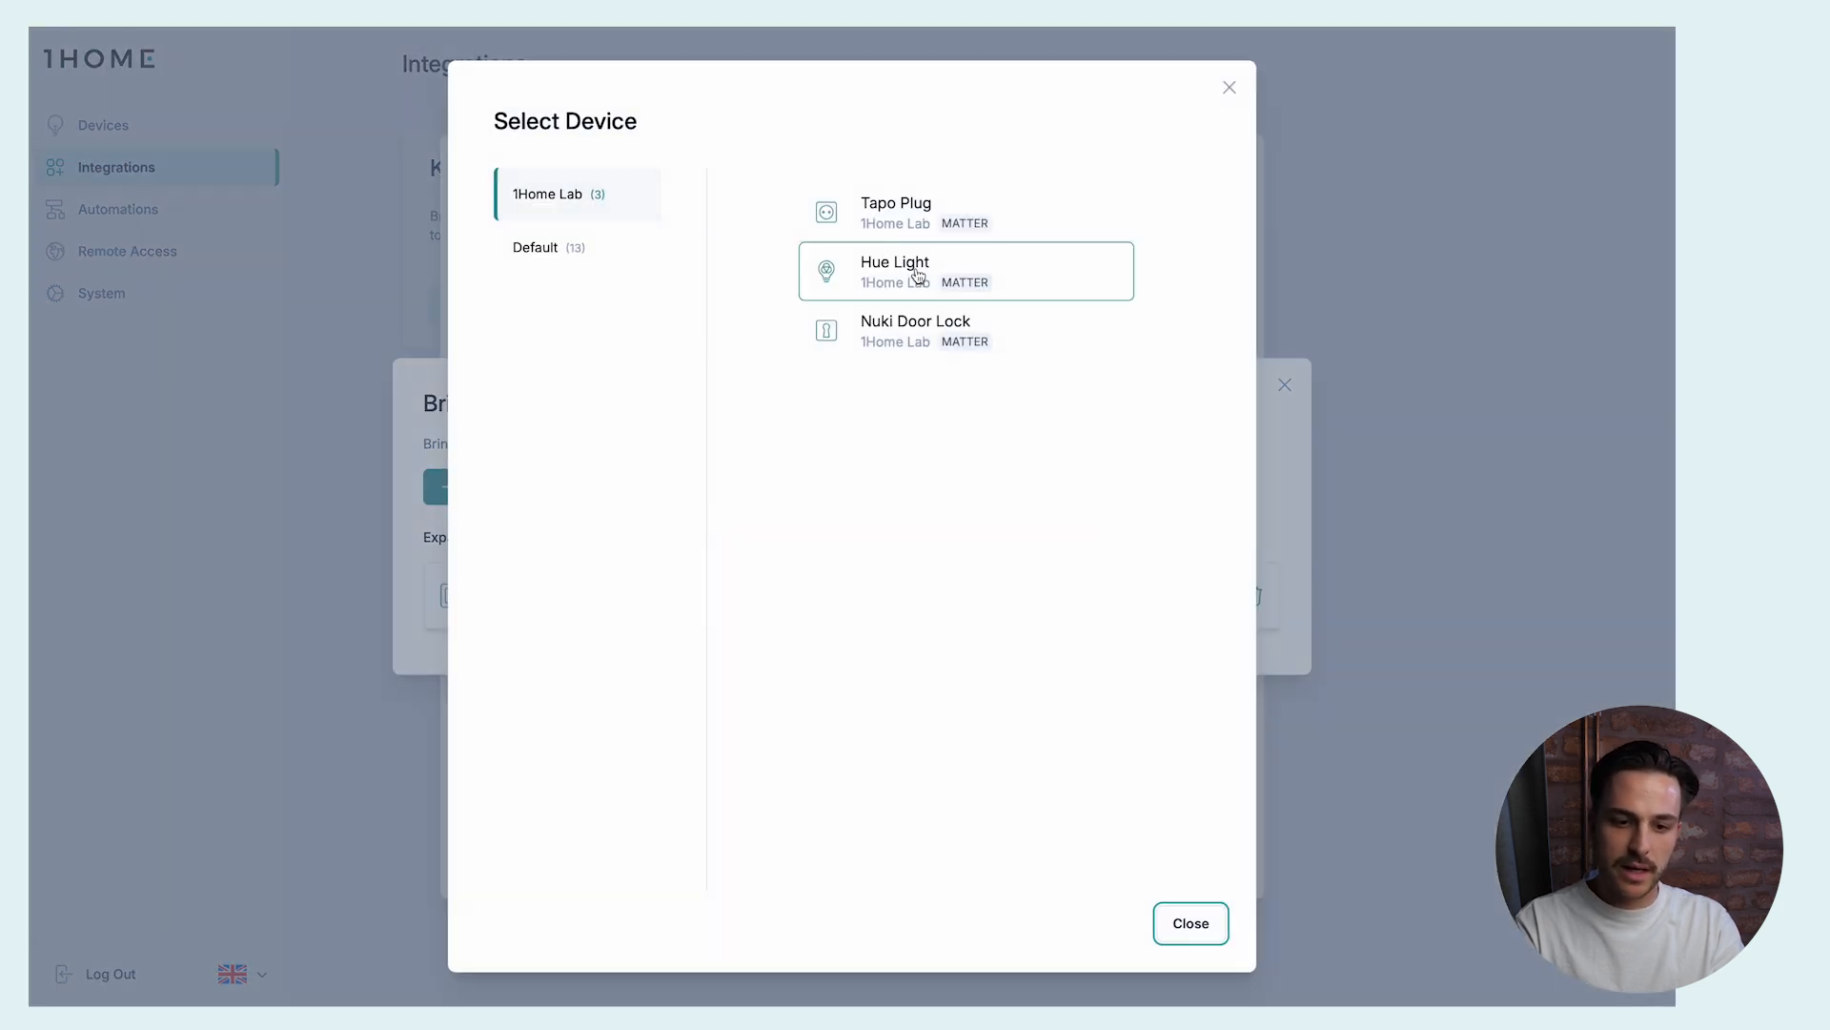
left_click(917, 278)
left_click(1028, 597)
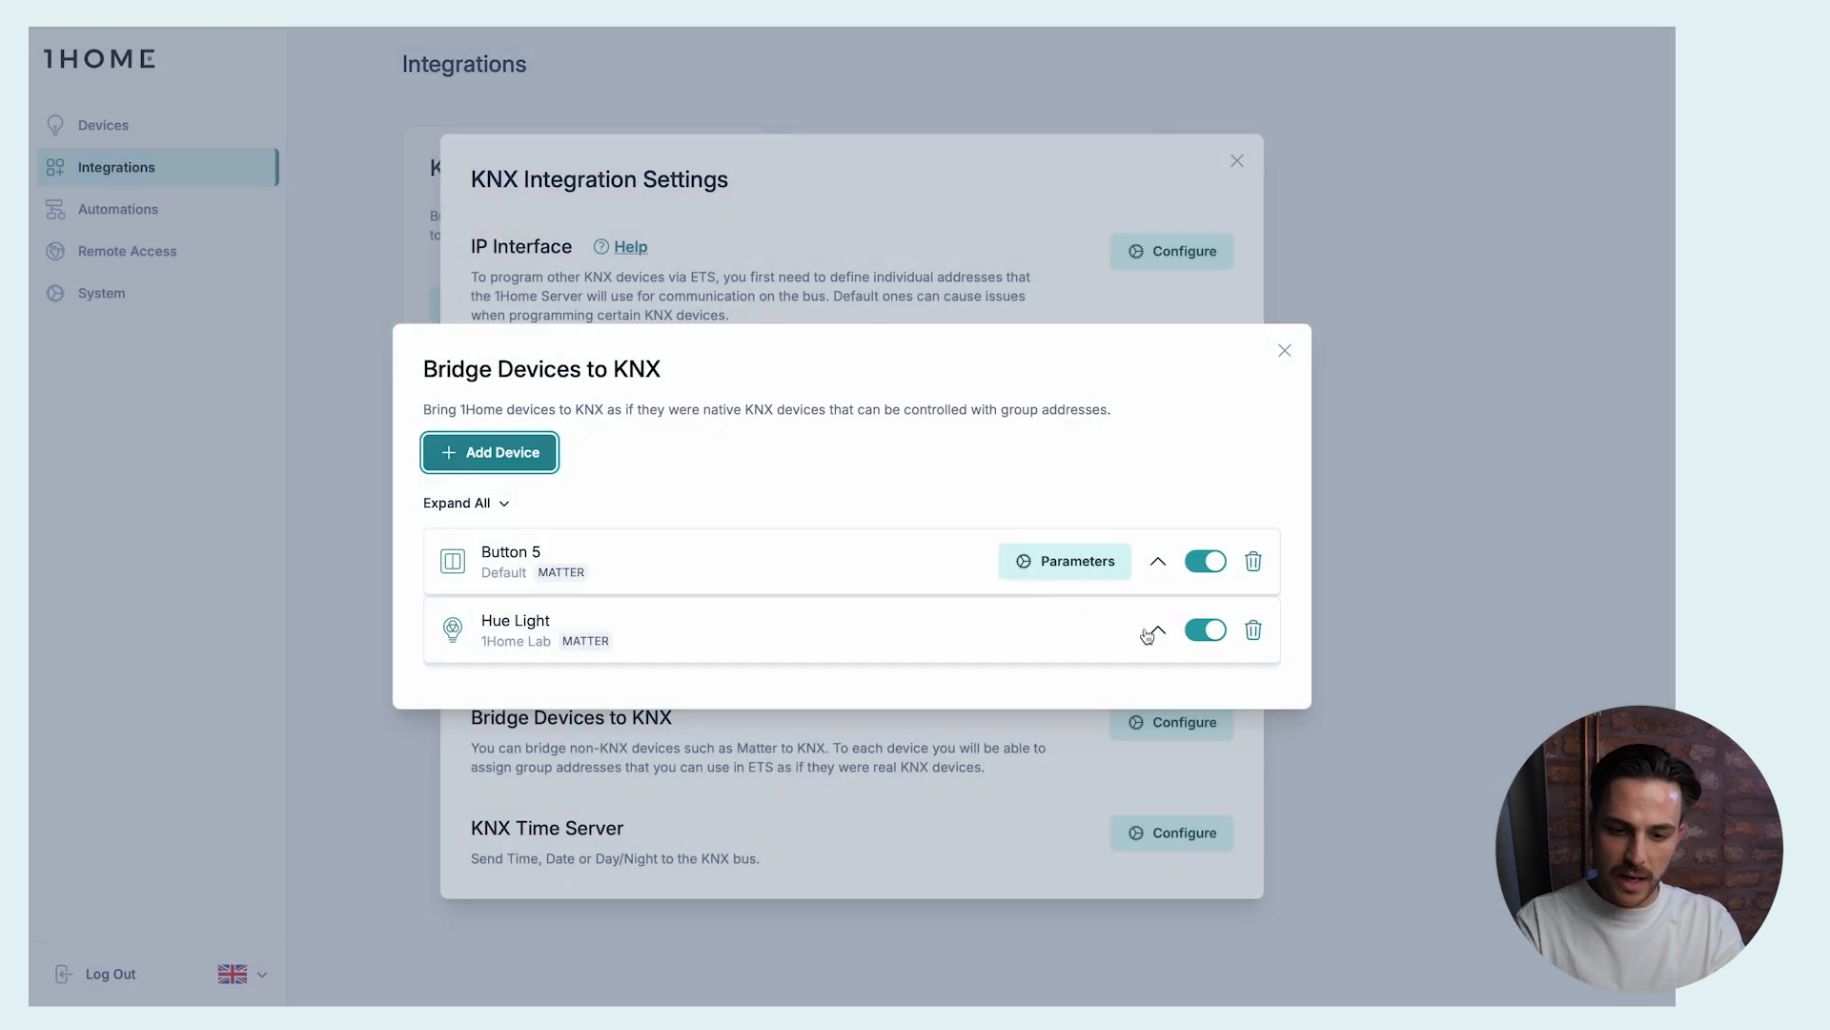
left_click(1156, 634)
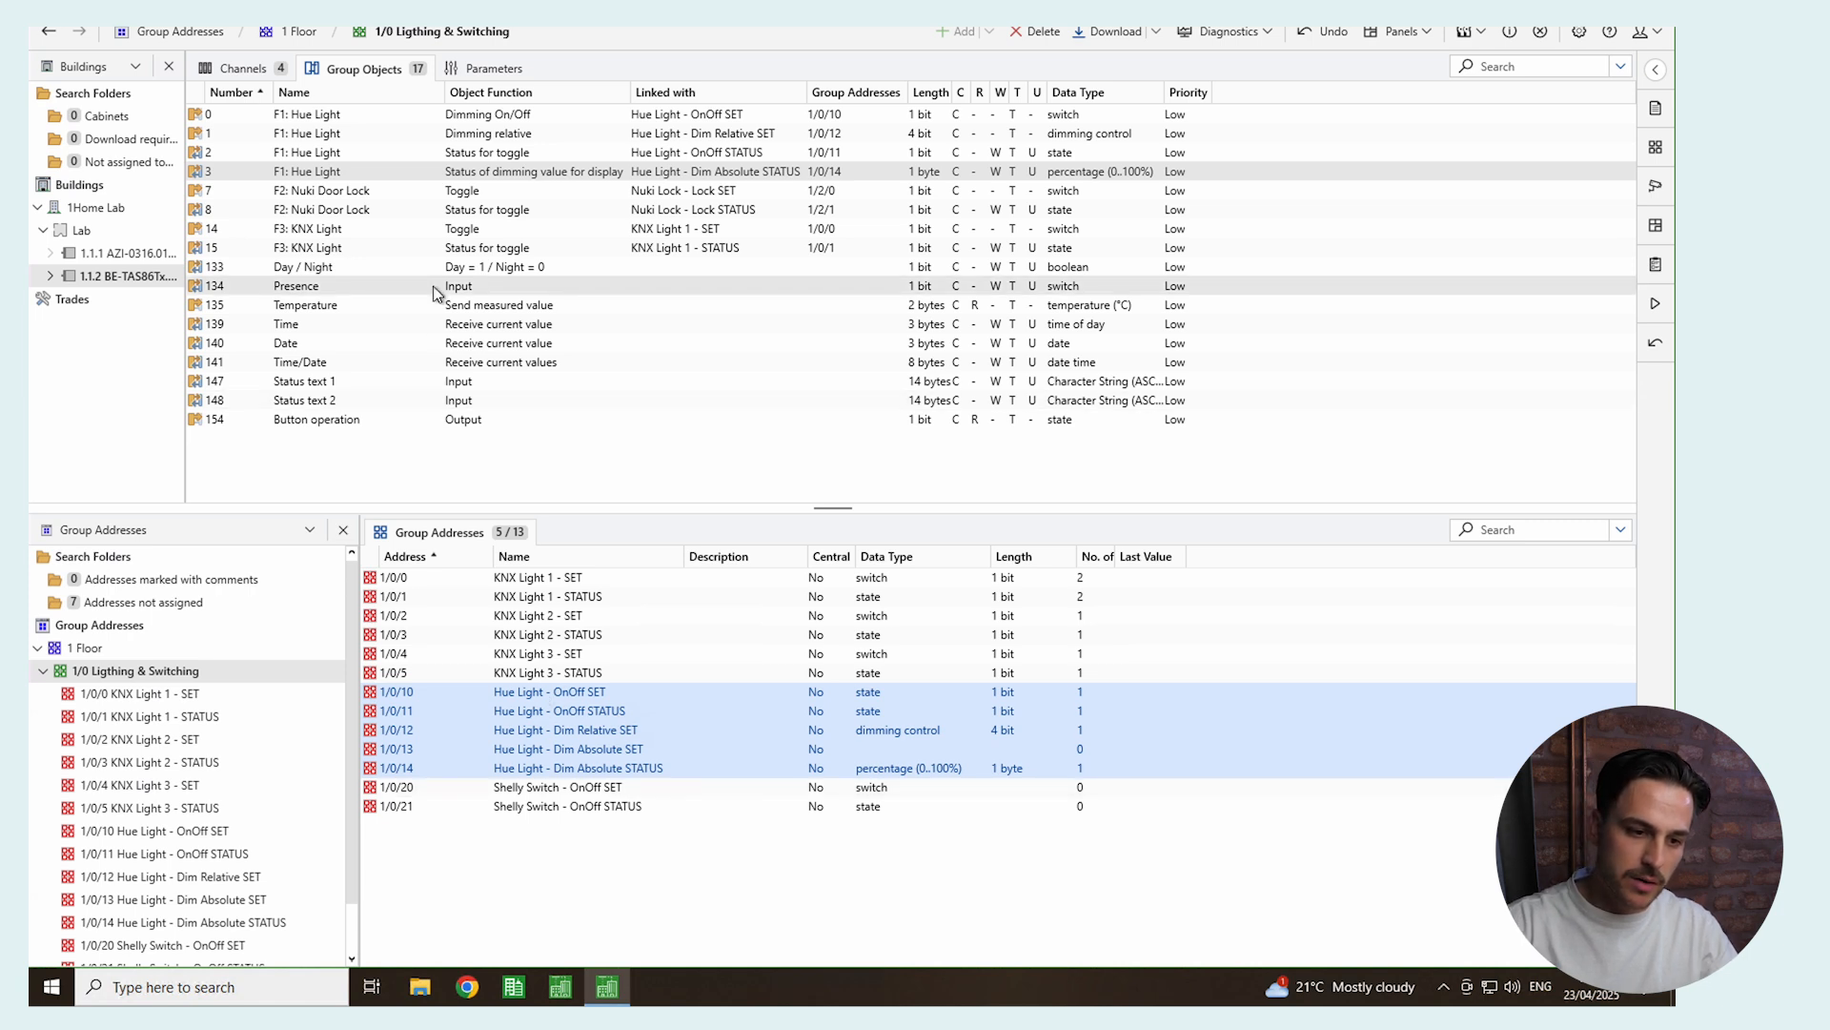
- Switch to the ETS project and select the F1: Hue Light group objects 0 to 3 of device 1.1.2 to review their links
left_click(324, 115)
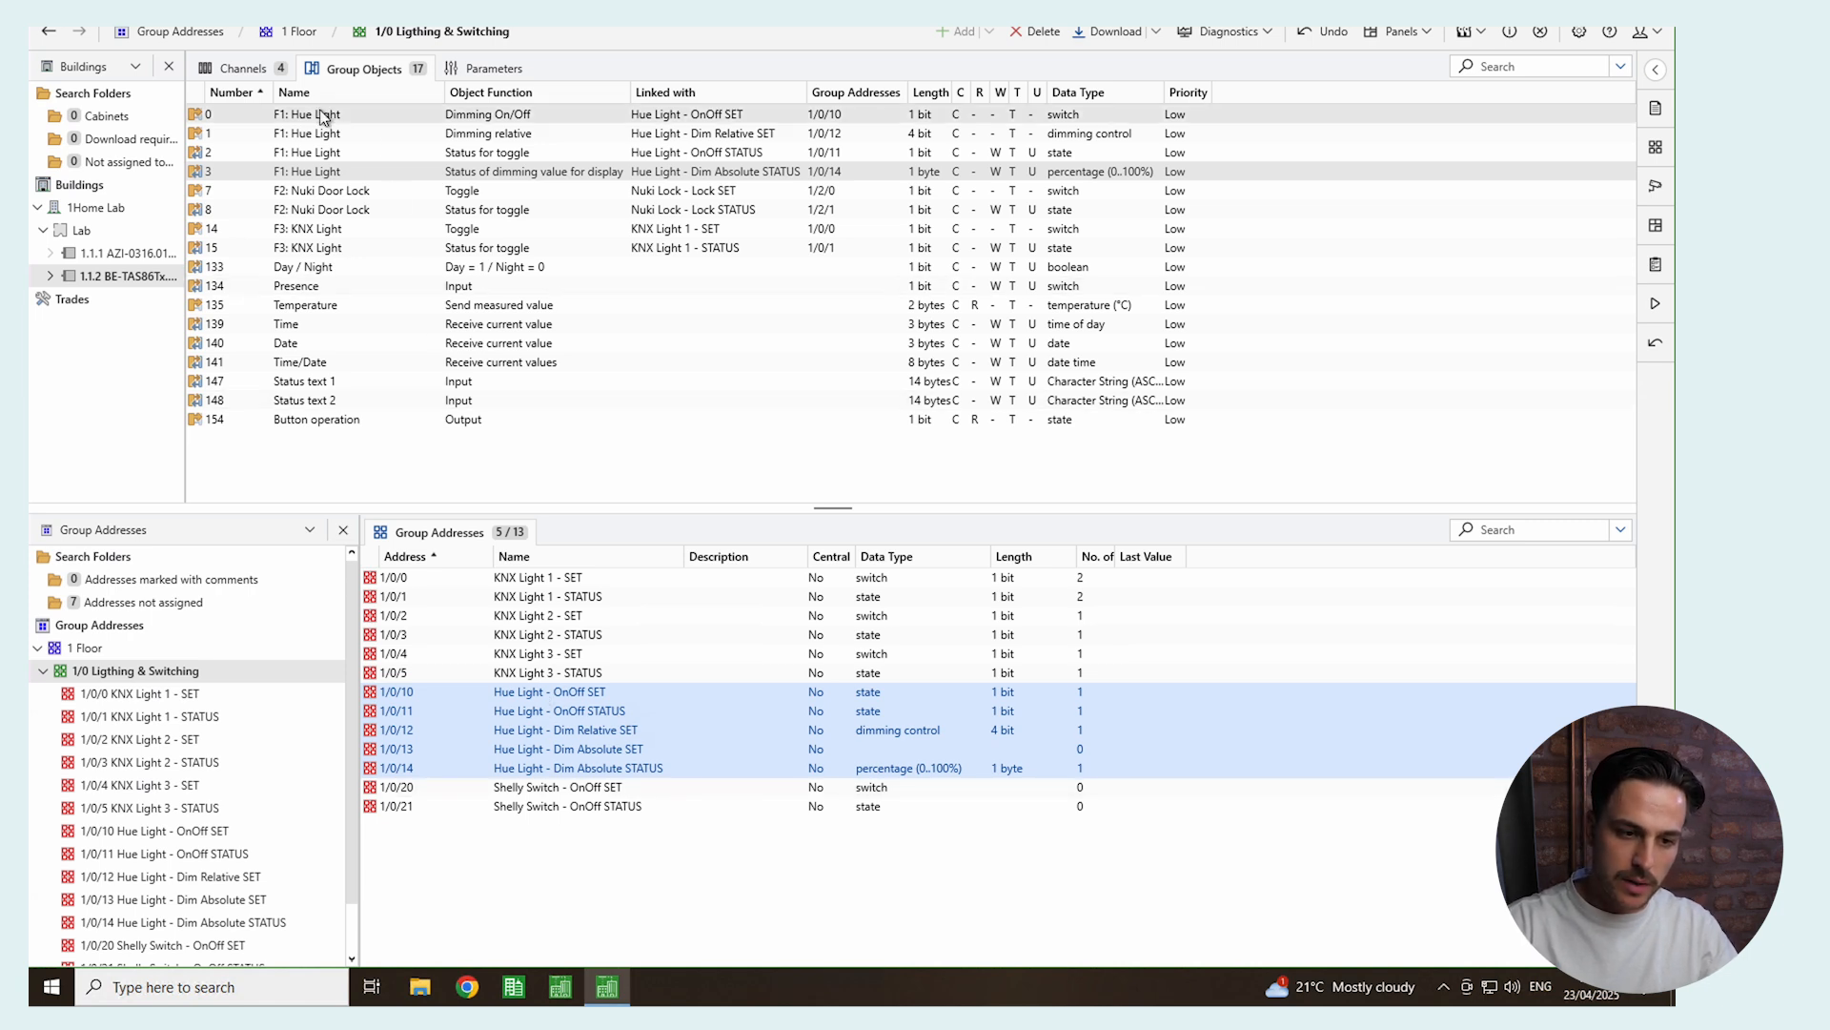
left_click(335, 172, "shift")
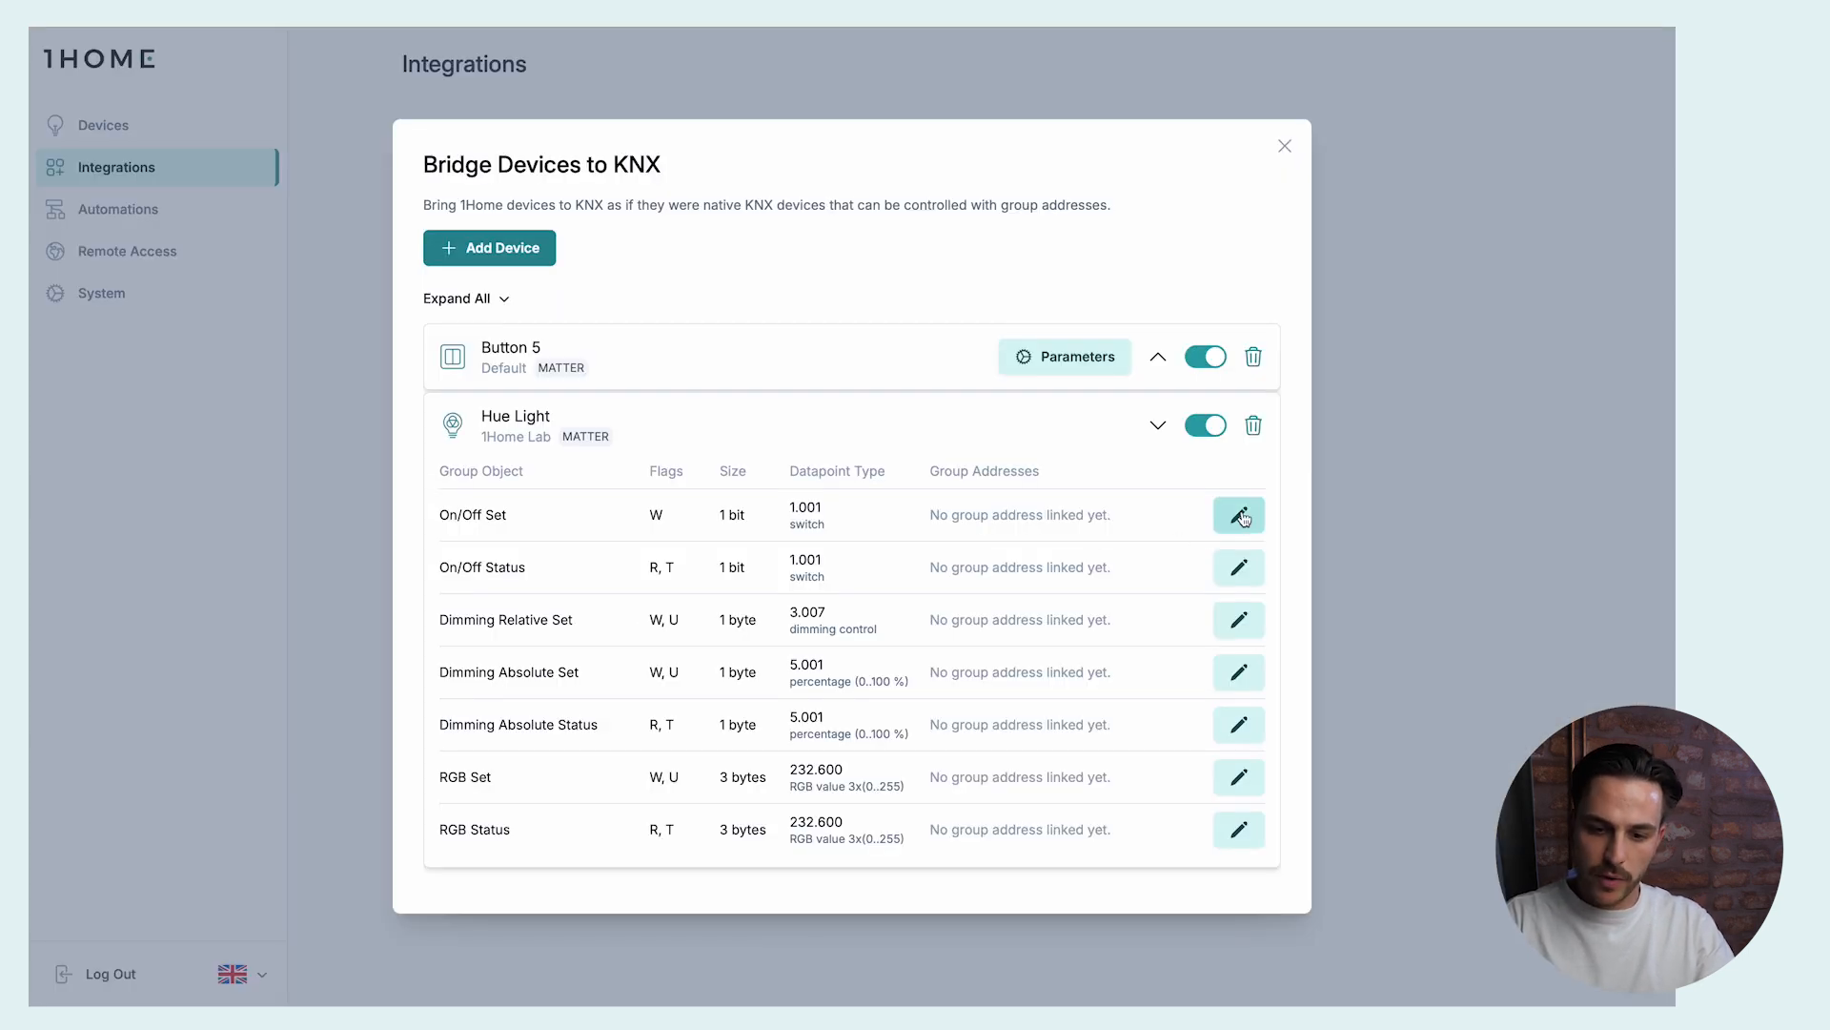
- Switch back to 1Home and link Hue Light's On/Off Set object to group address 1/0/10 Hue Light - OnOff SET, searching for "hue"
left_click(1239, 515)
left_click(672, 482)
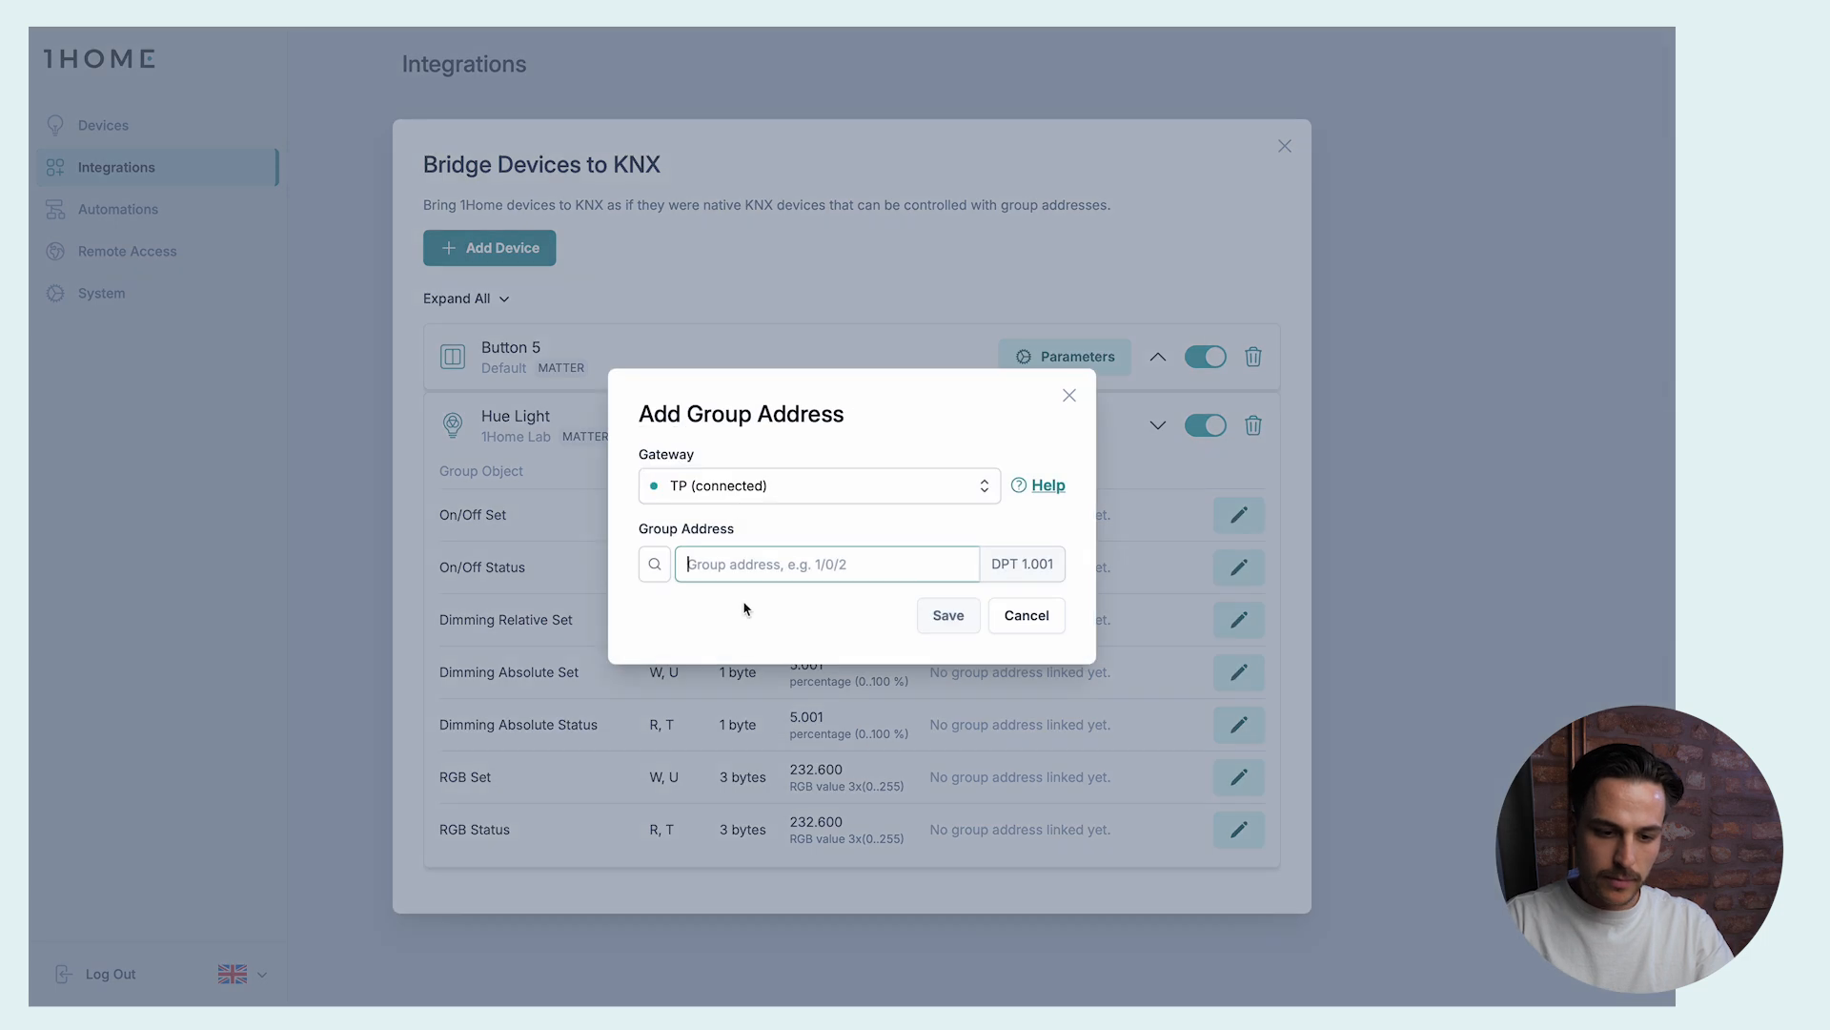
left_click(654, 564)
left_click(517, 404)
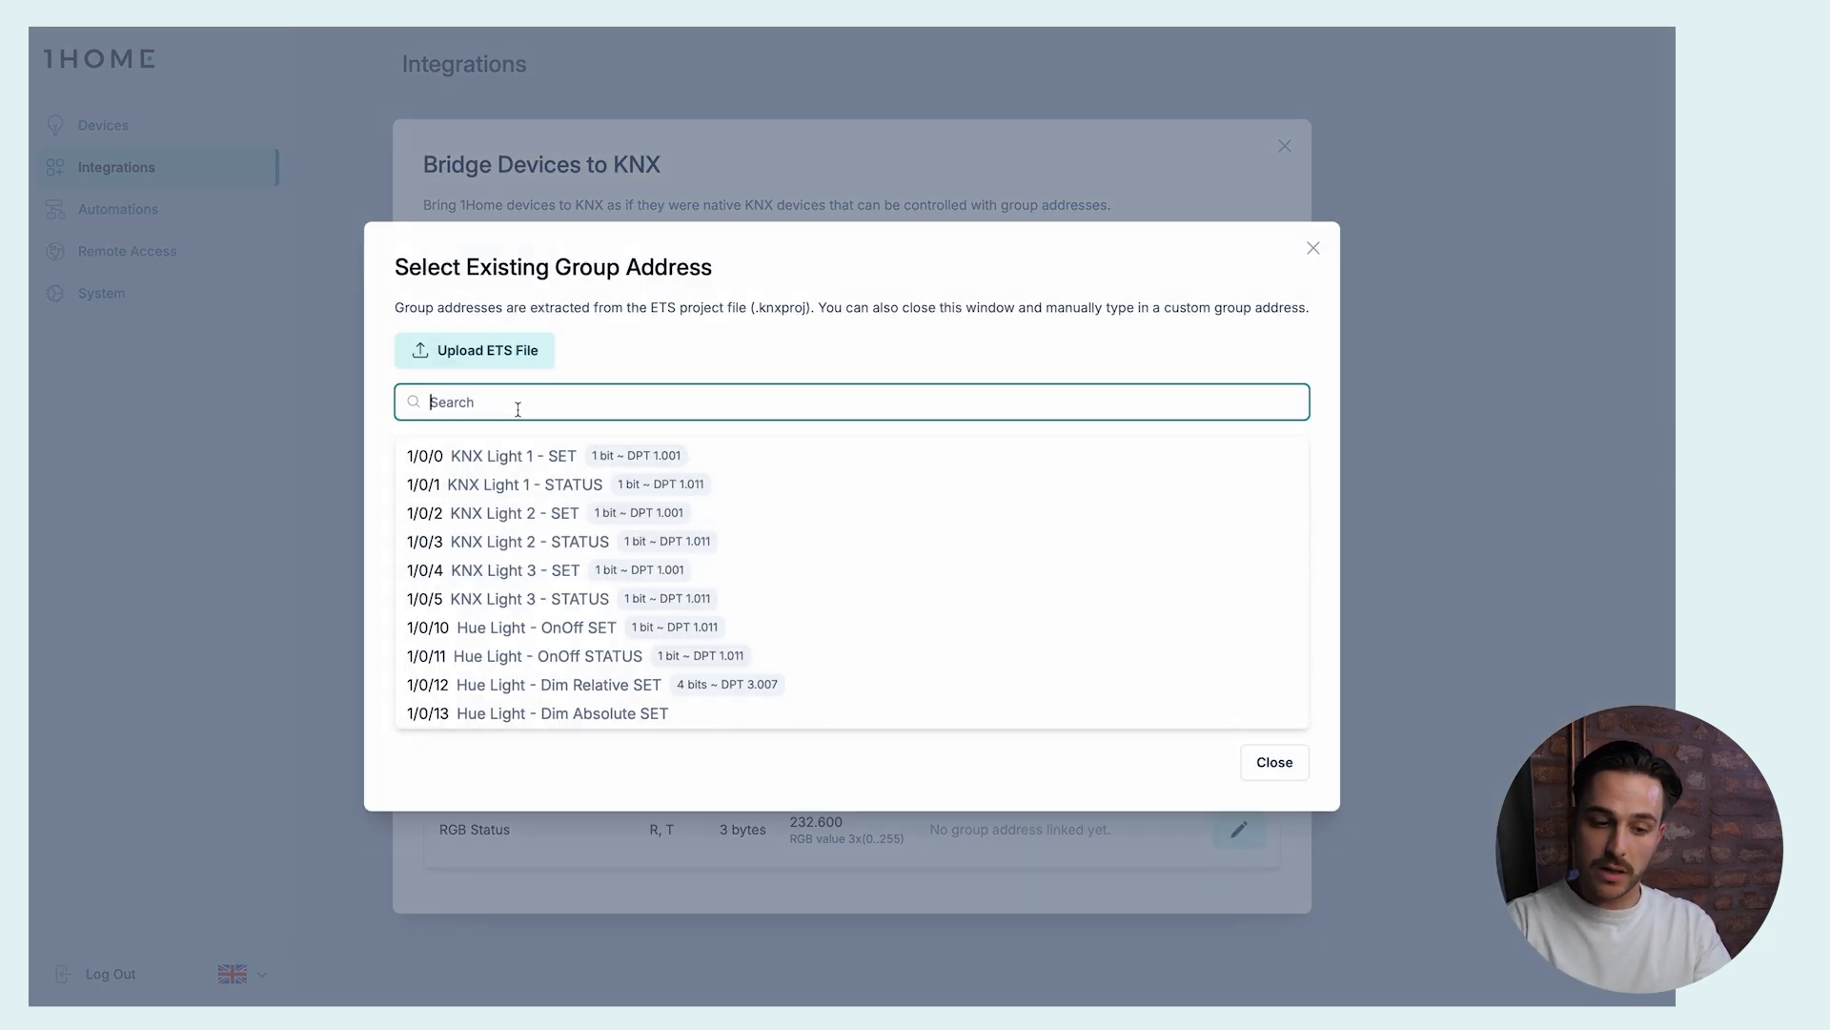
type("hue")
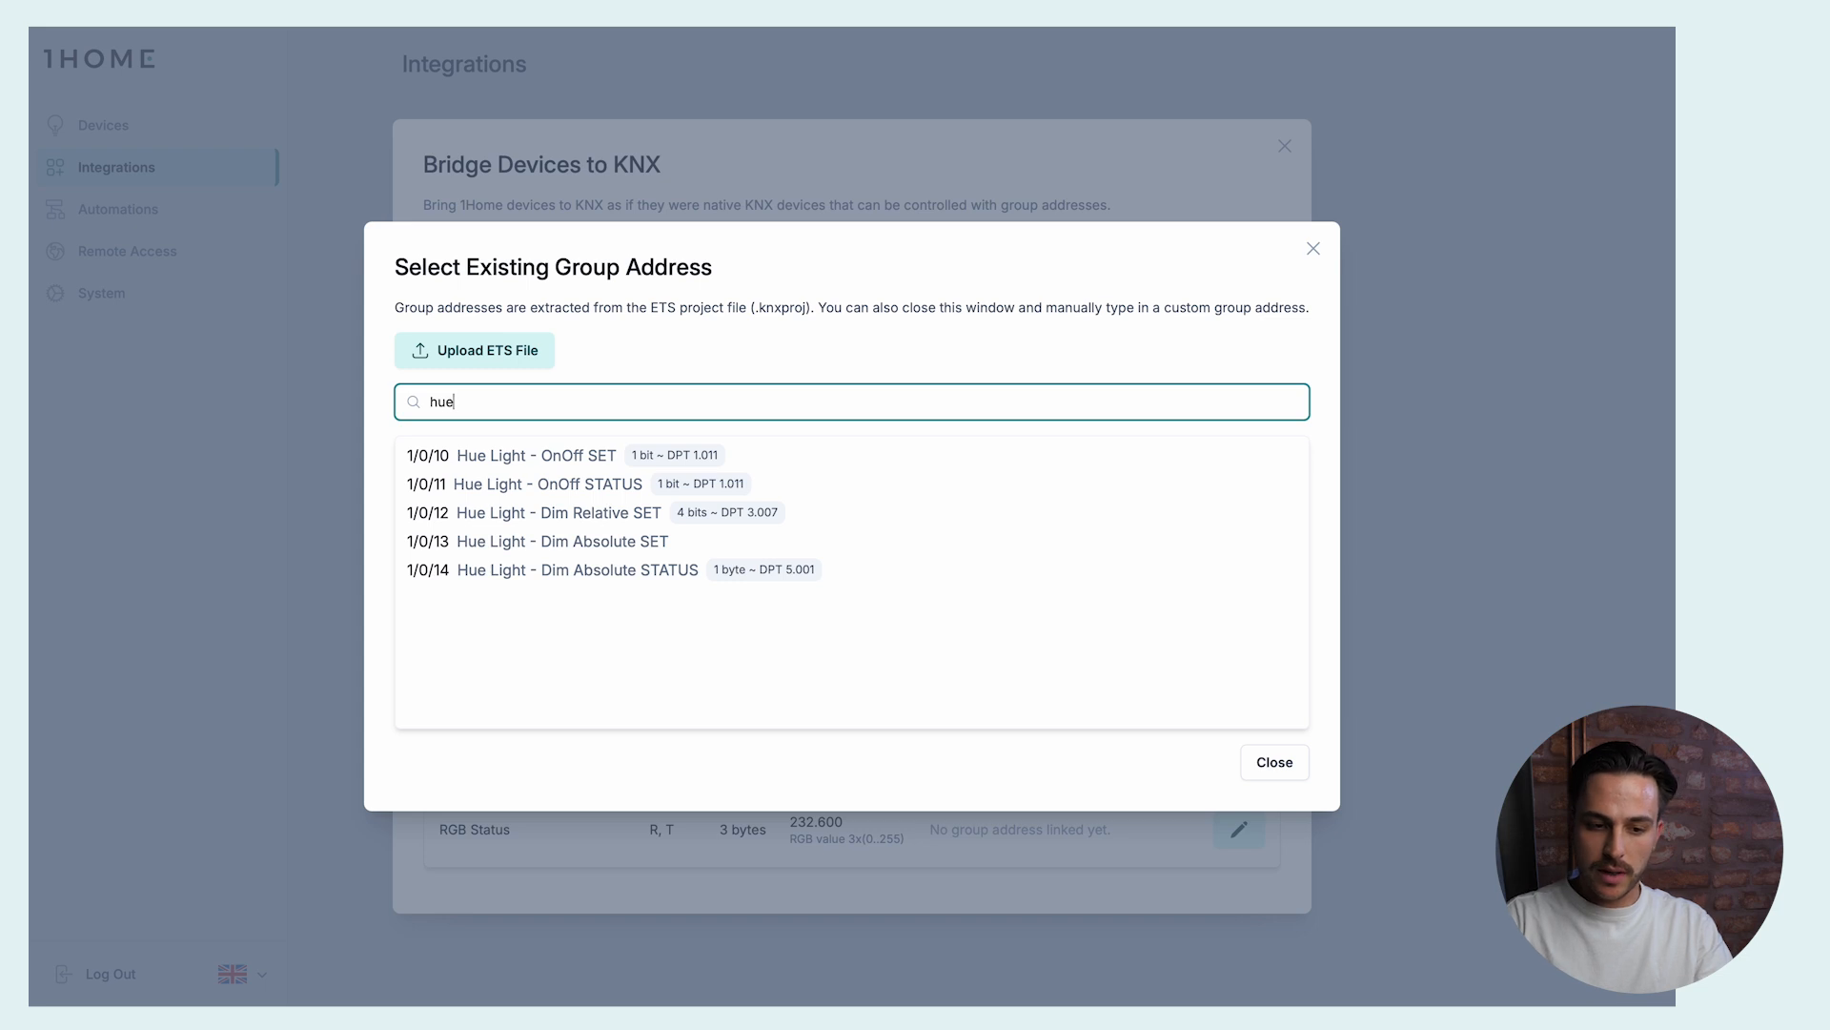
left_click(530, 455)
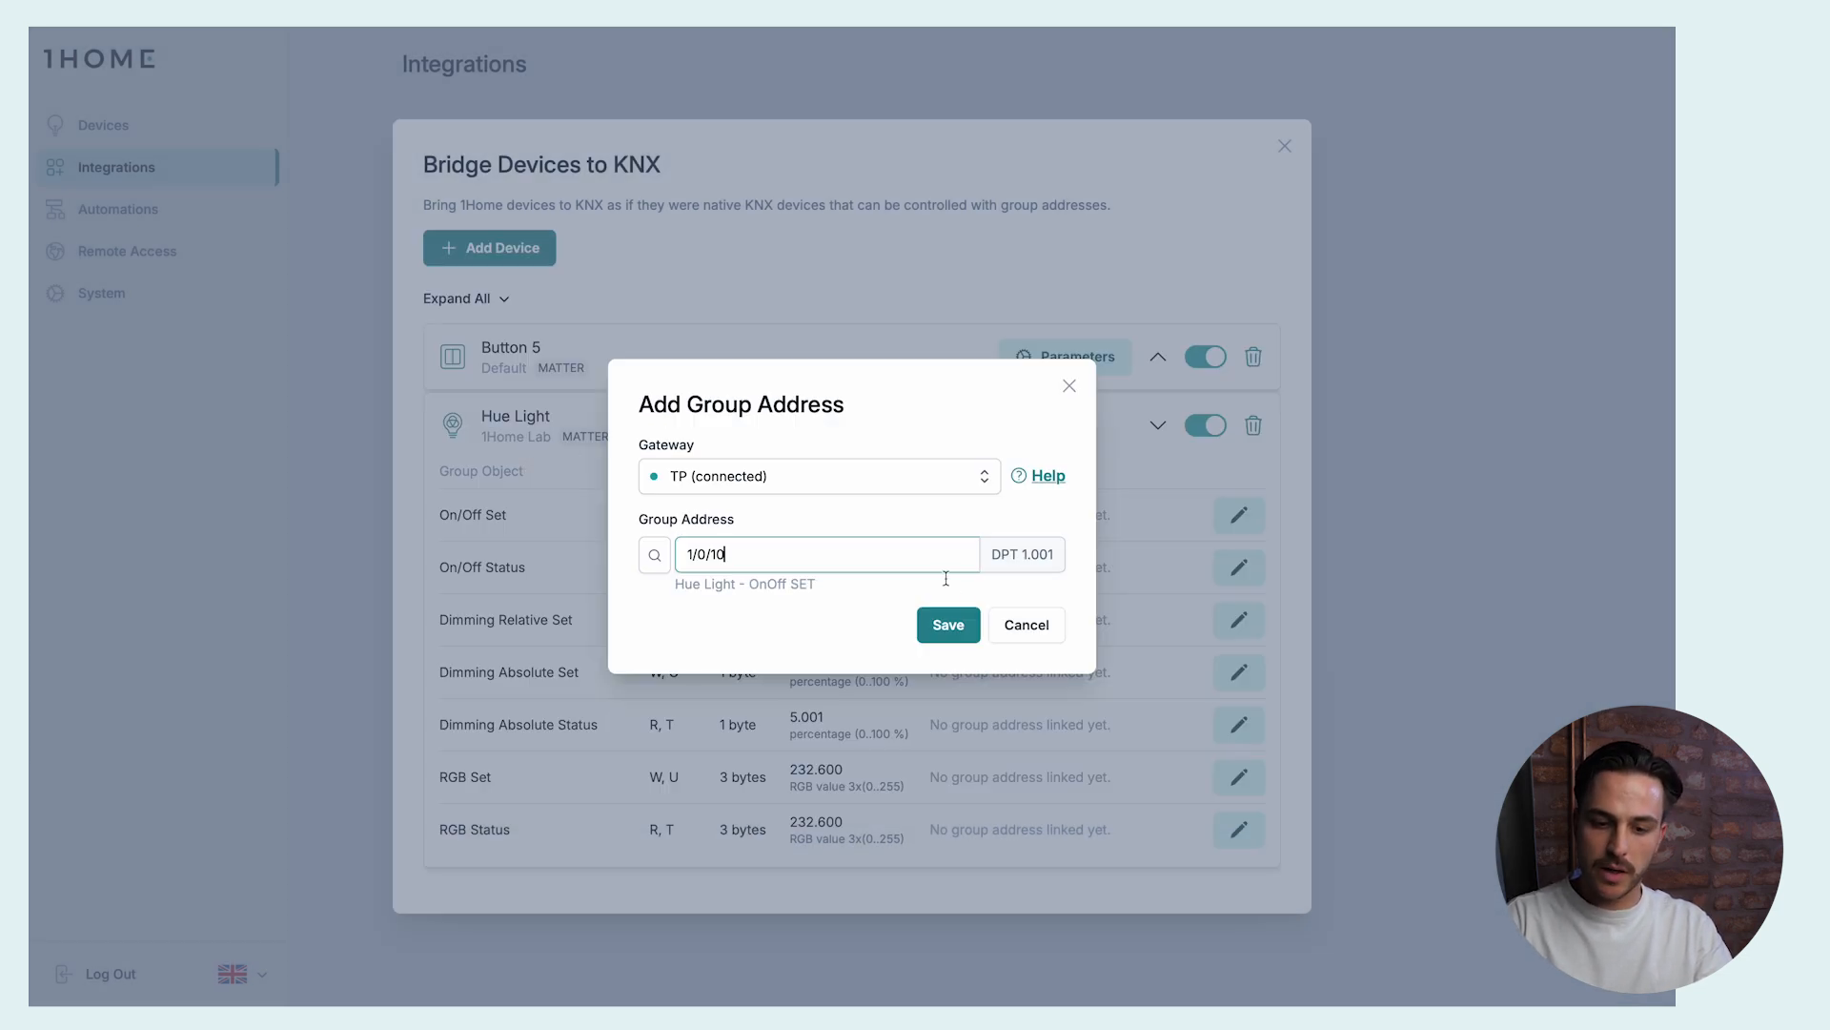
left_click(947, 624)
left_click(949, 615)
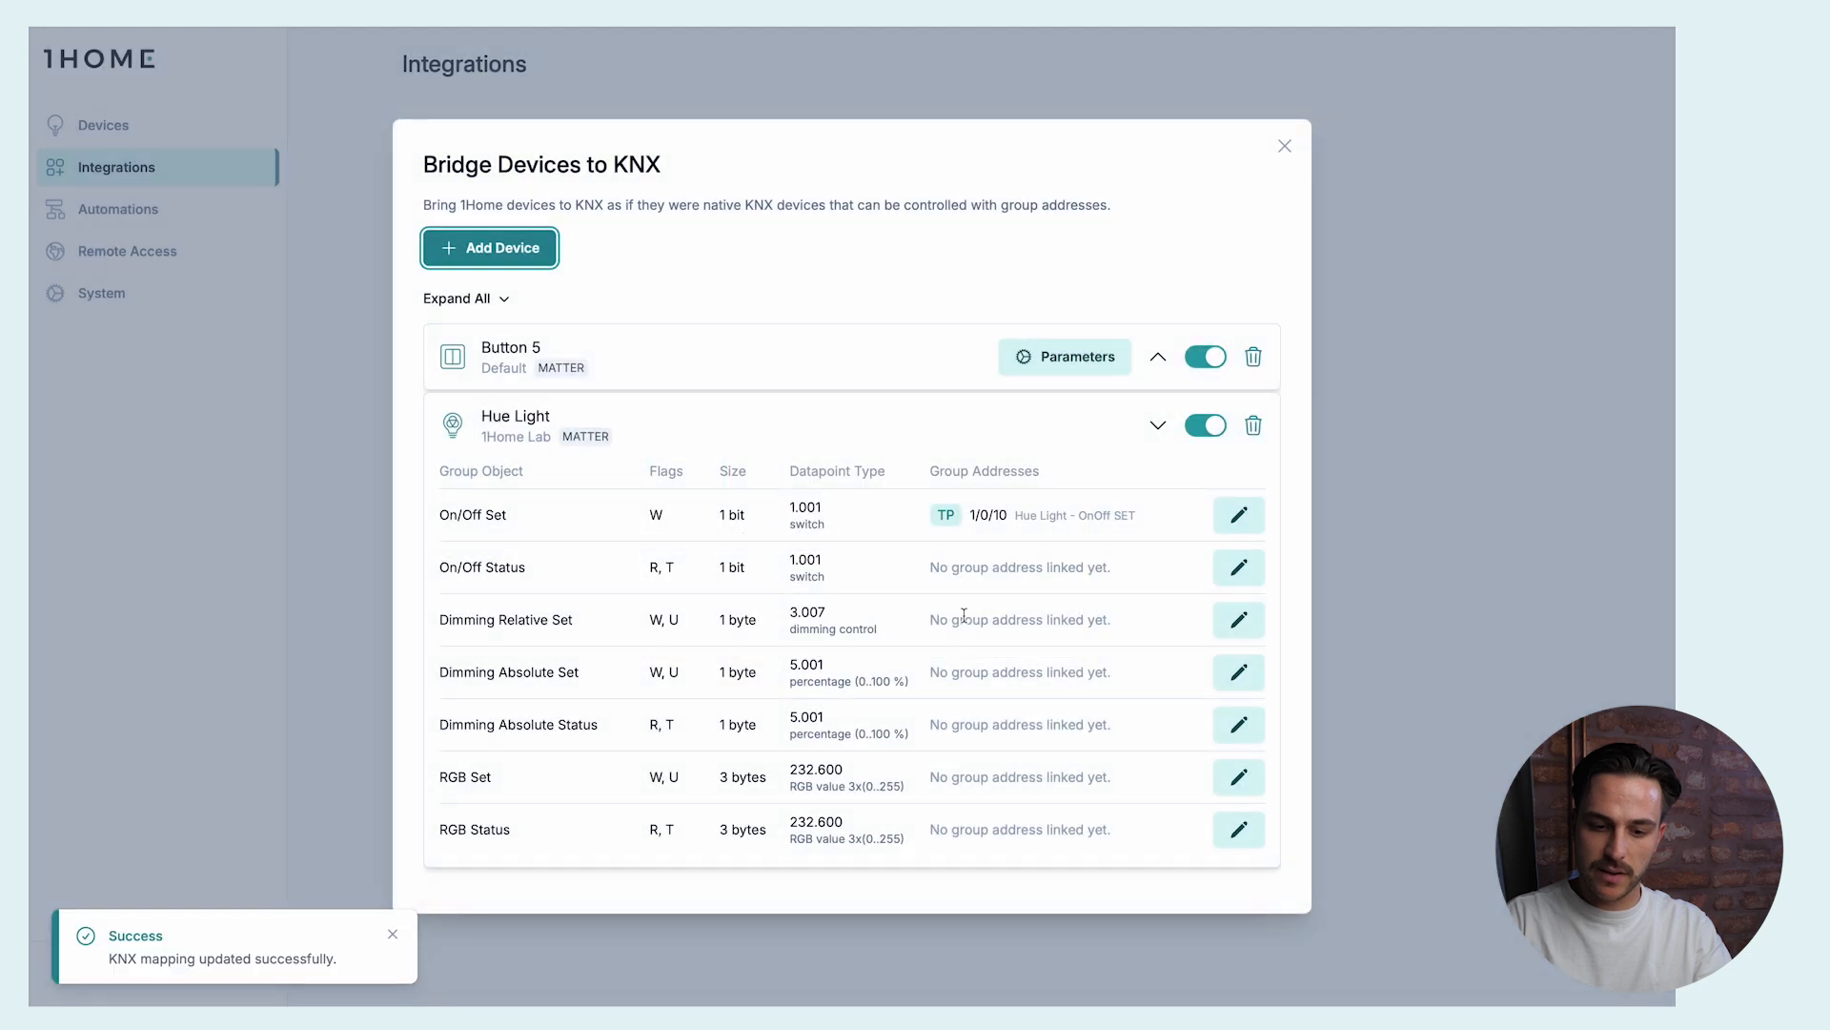
- Link Hue Light's On/Off Status object to the existing group address 1/0/11 Hue Light - OnOff STATUS through the TP gateway
left_click(1239, 569)
left_click(675, 481)
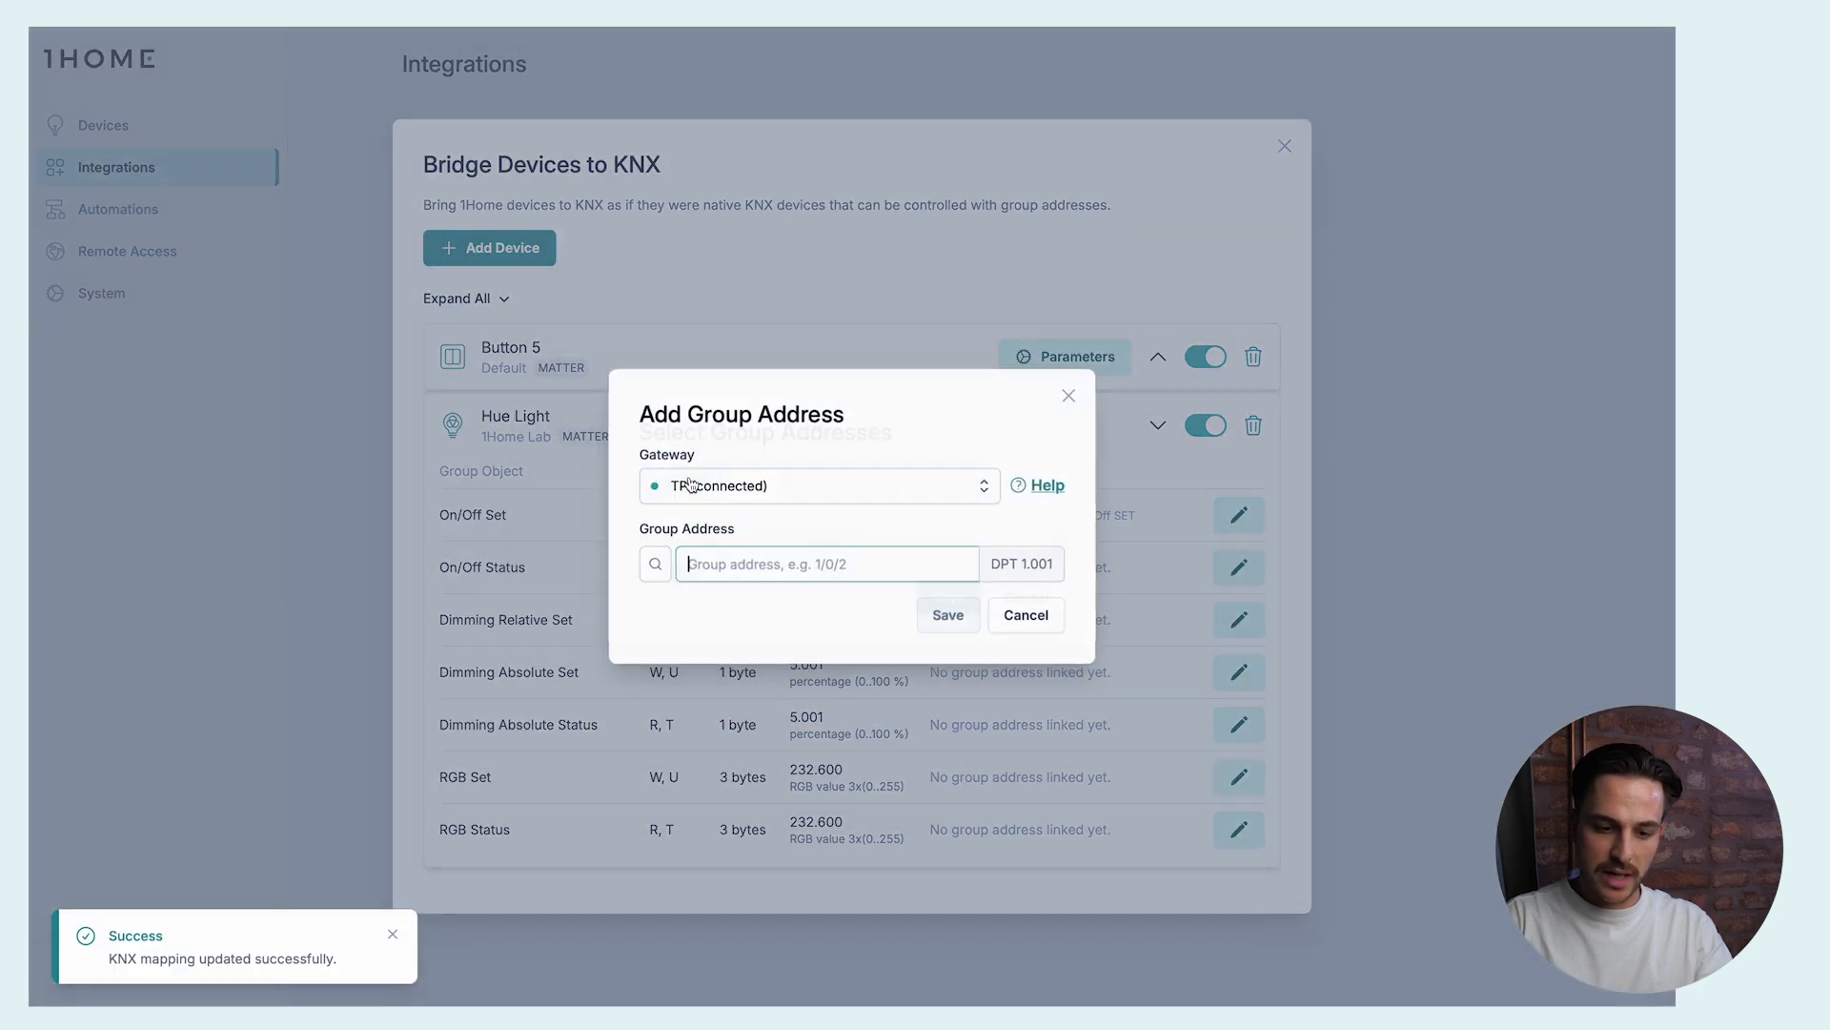
left_click(660, 572)
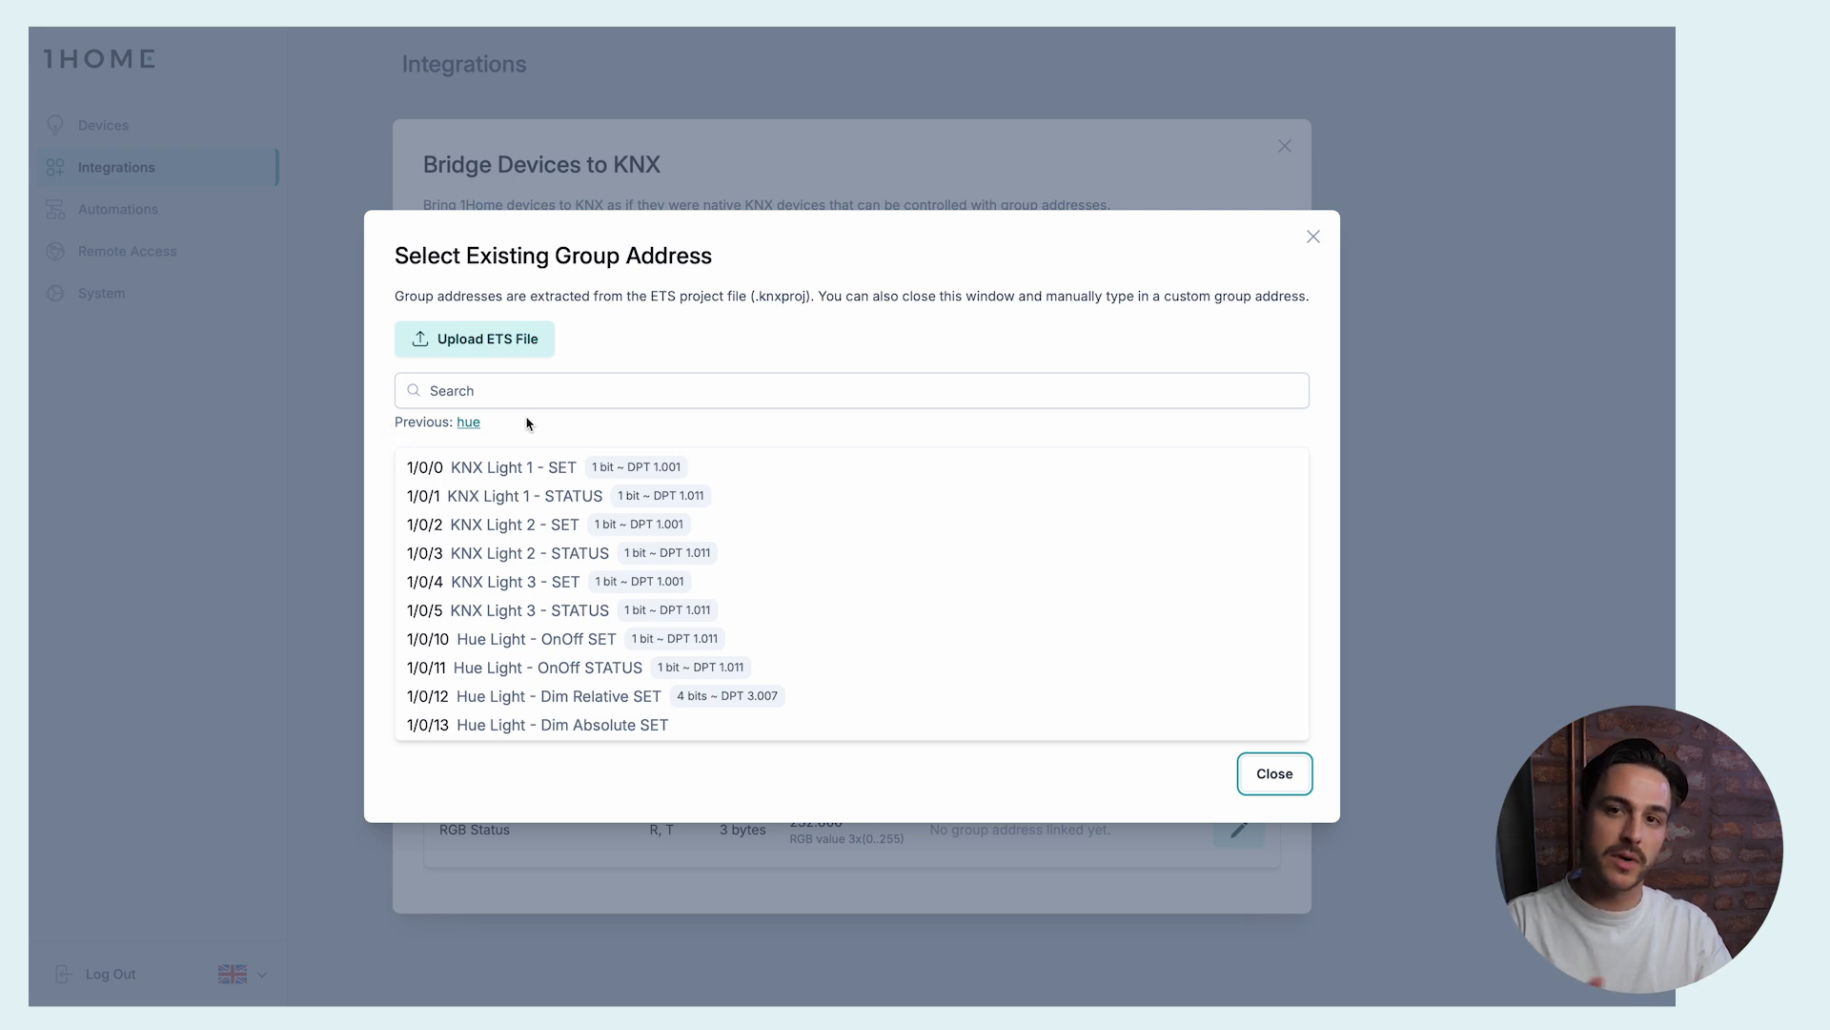
left_click(468, 422)
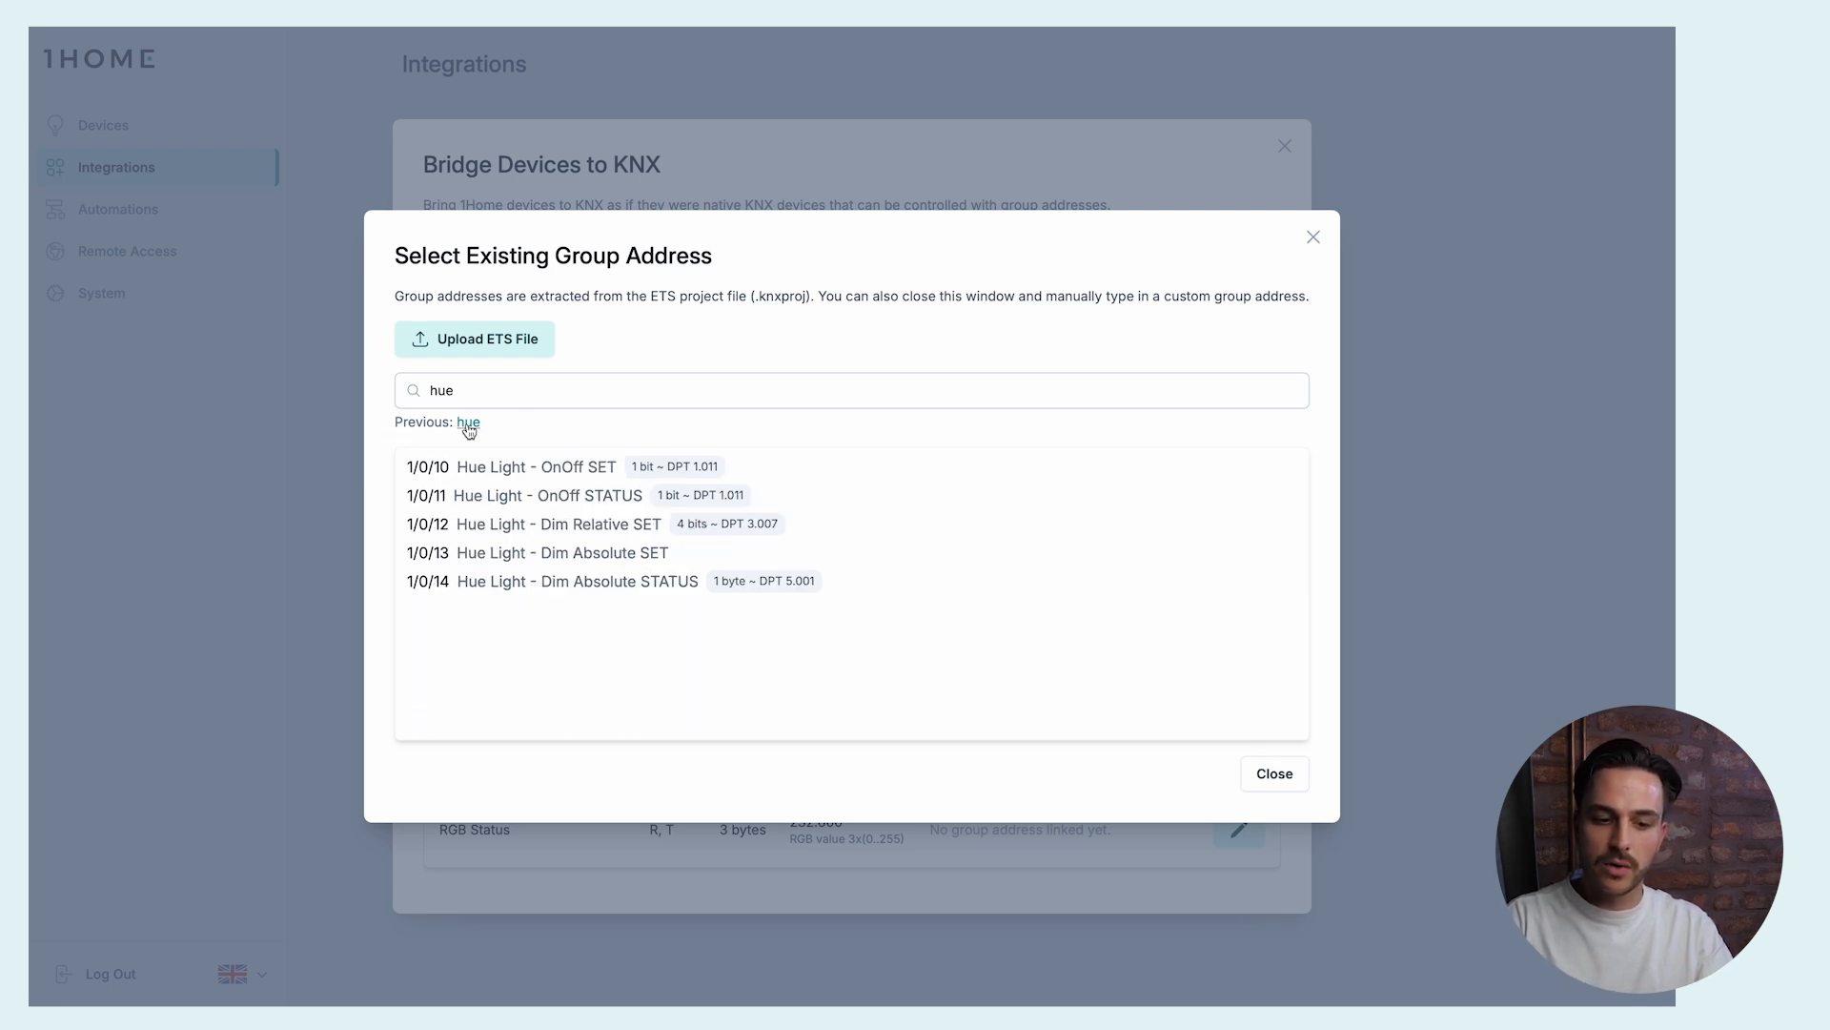
left_click(542, 499)
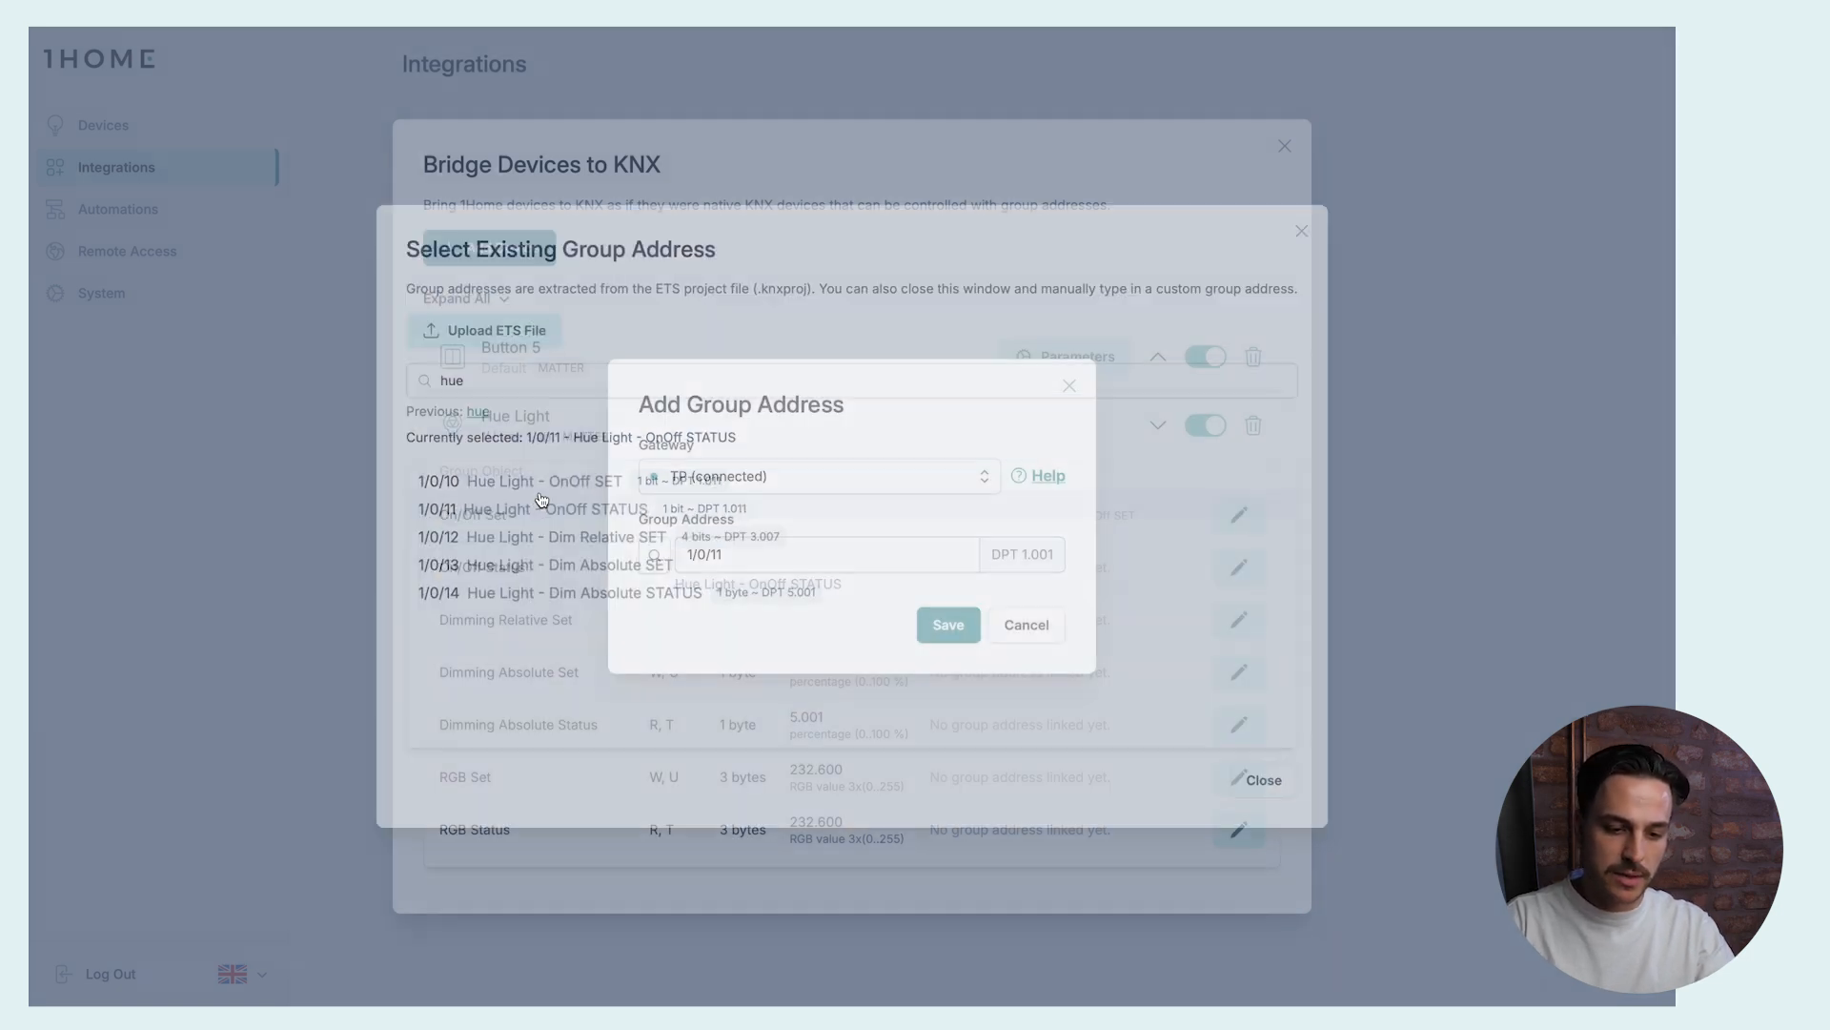
left_click(944, 628)
left_click(947, 607)
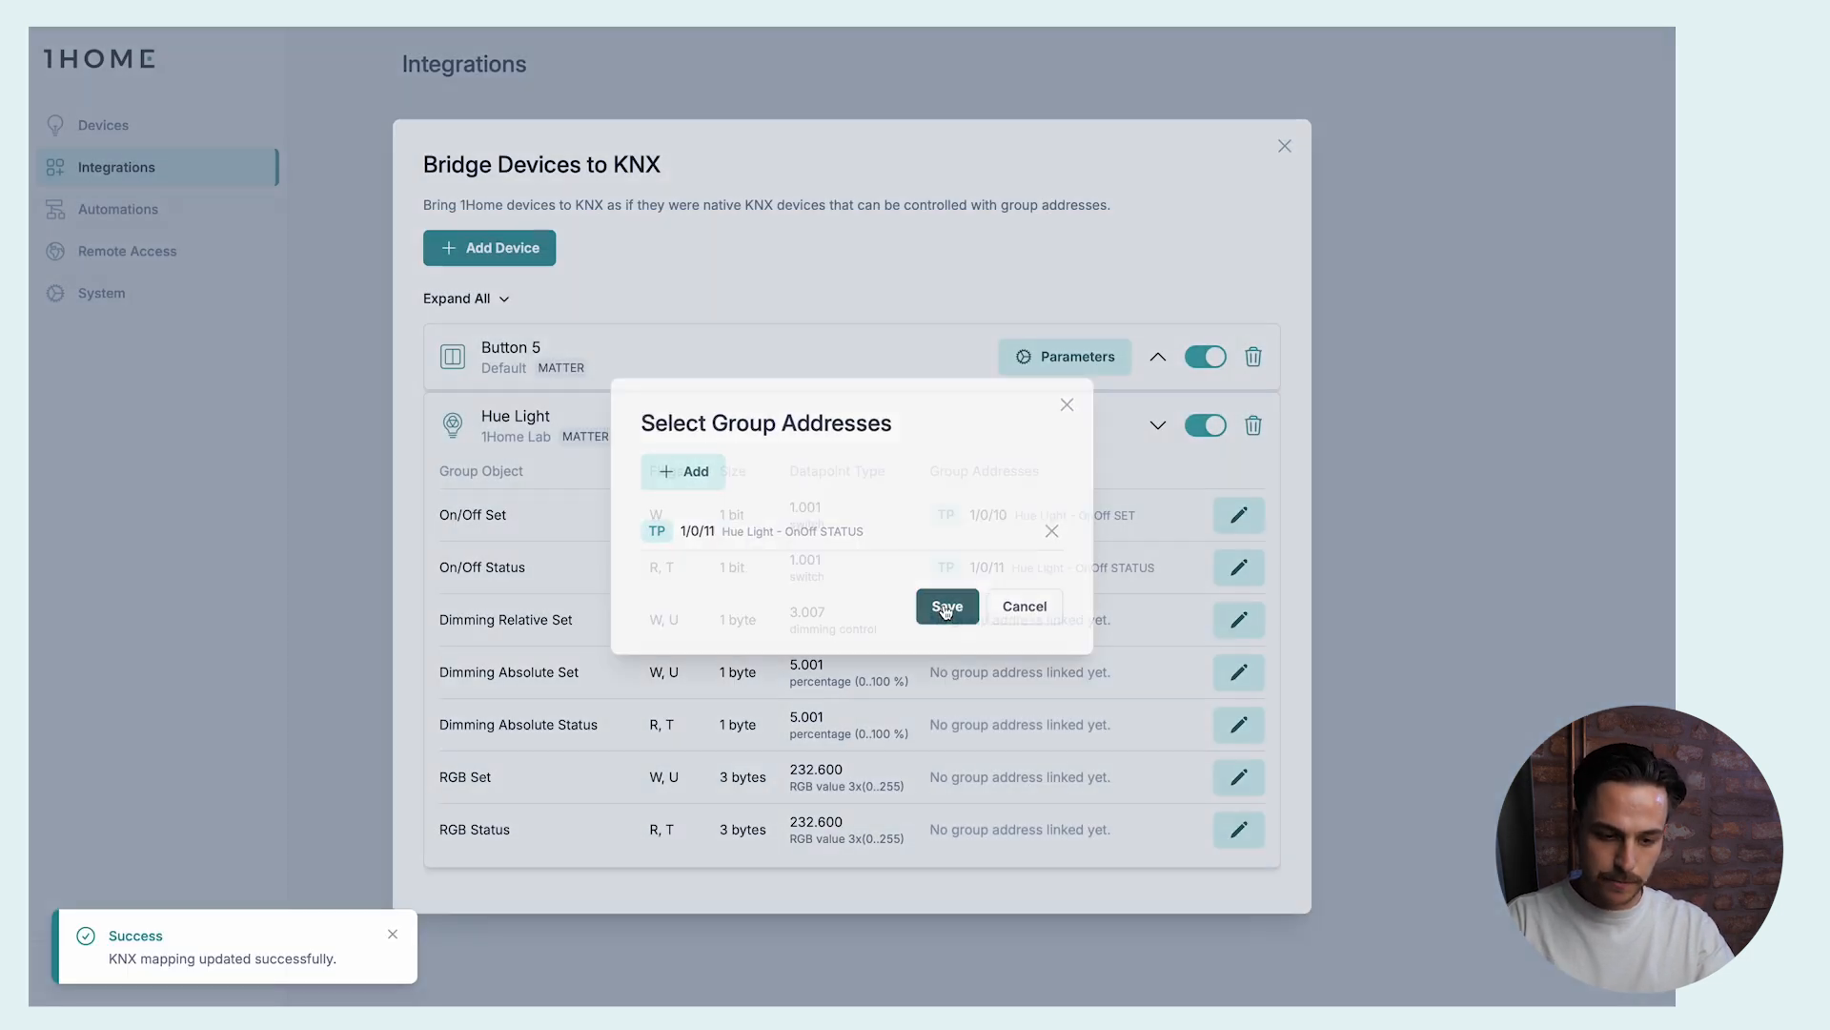
- Link Hue Light's Dimming Relative Set, Dimming Absolute Set and Dimming Absolute Status objects to group addresses 1/0/12, 1/0/13 and 1/0/14 respectively
left_click(1239, 619)
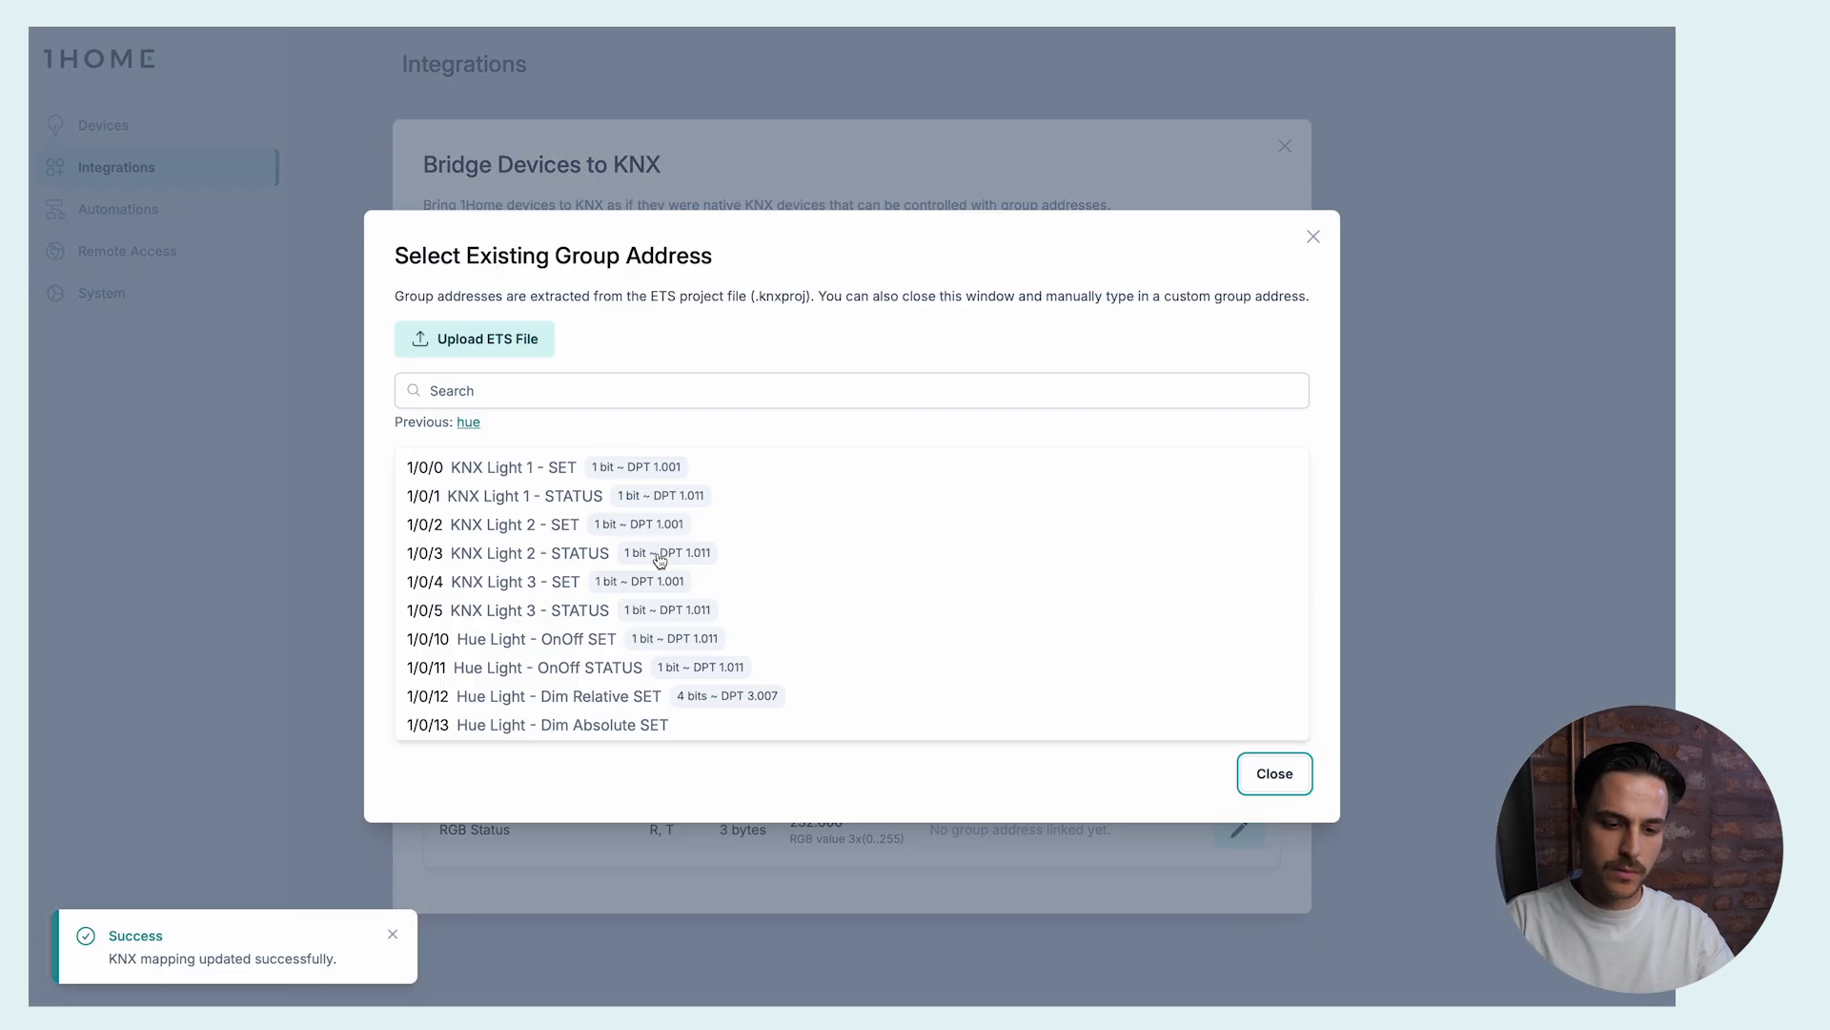
type("hue")
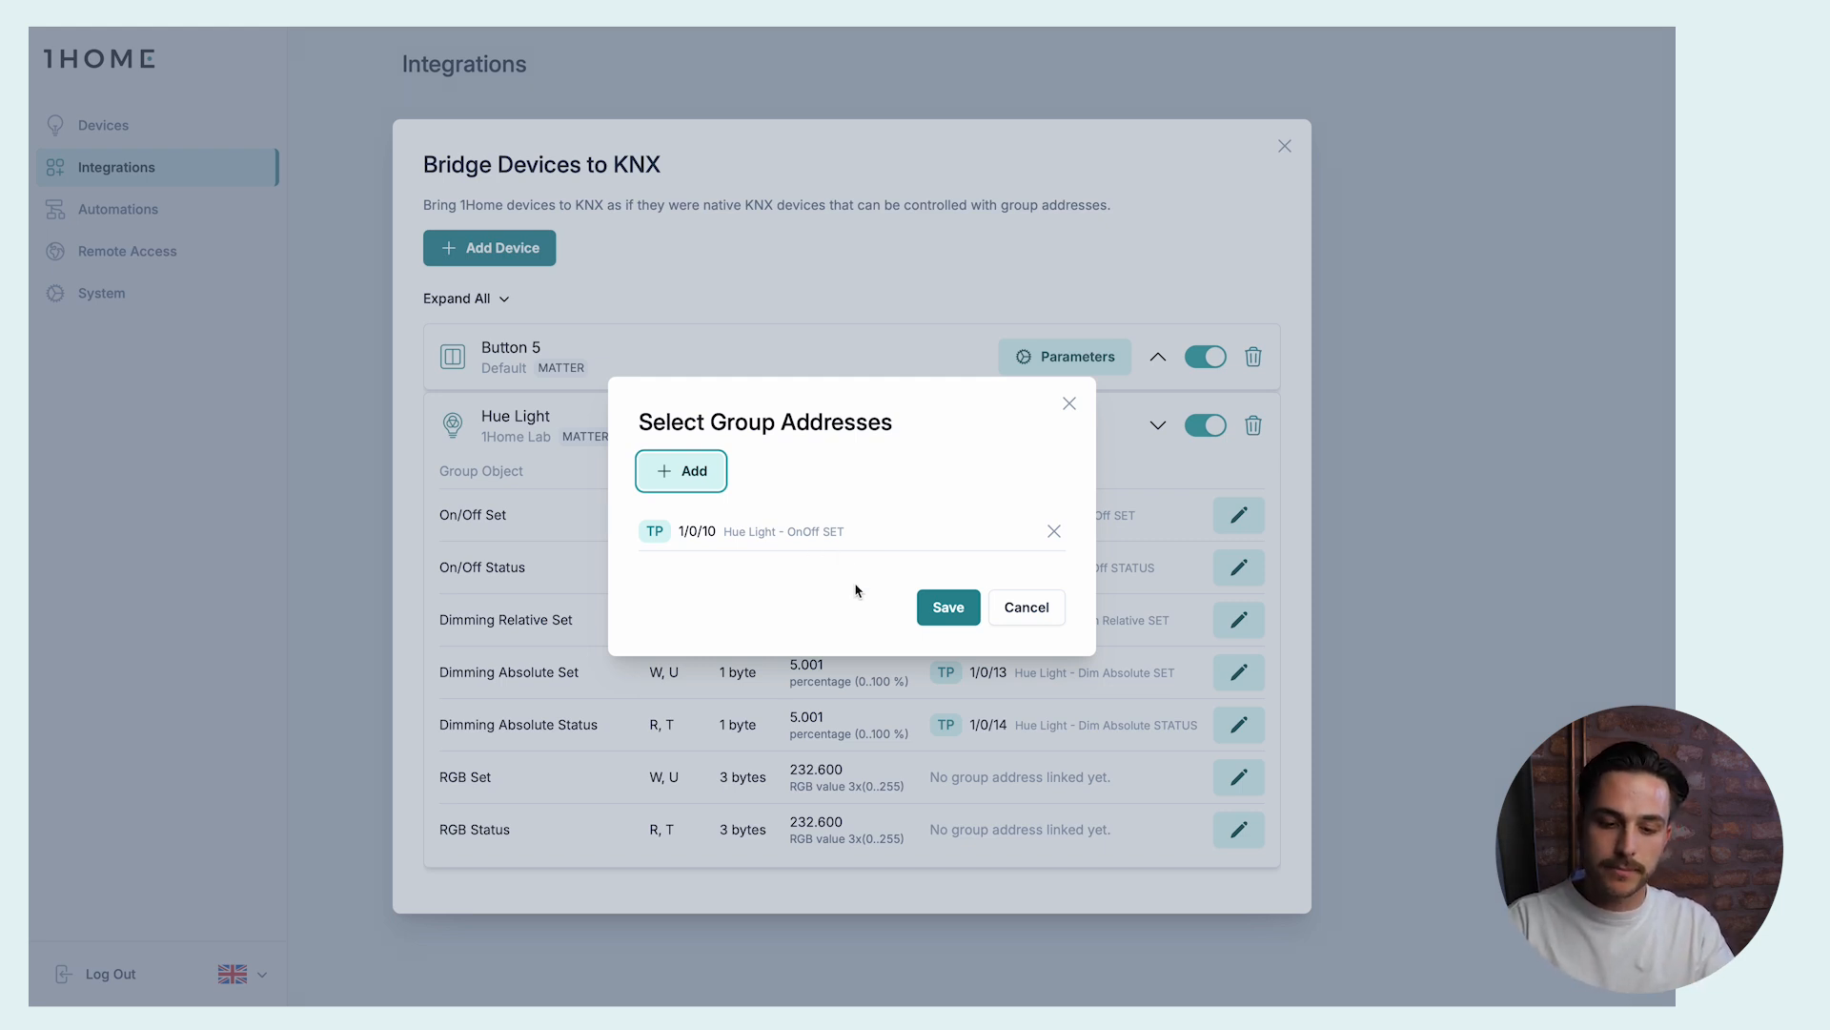
left_click(943, 606)
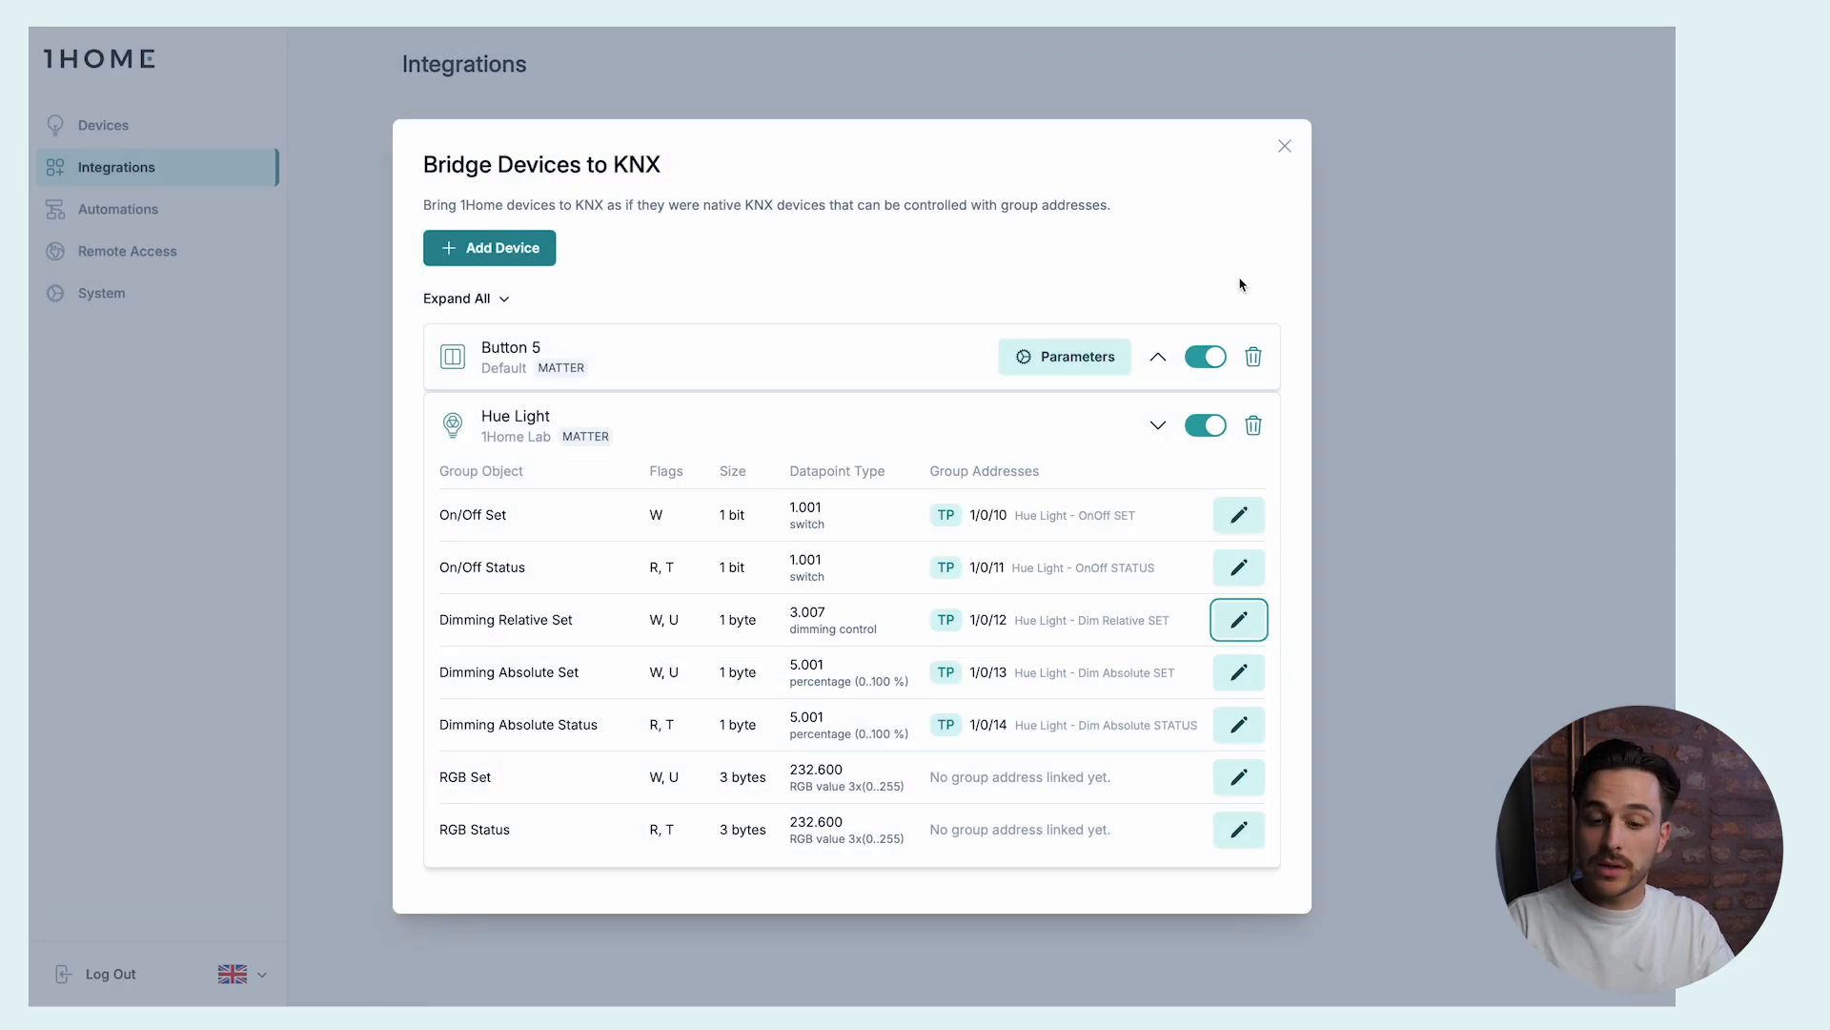